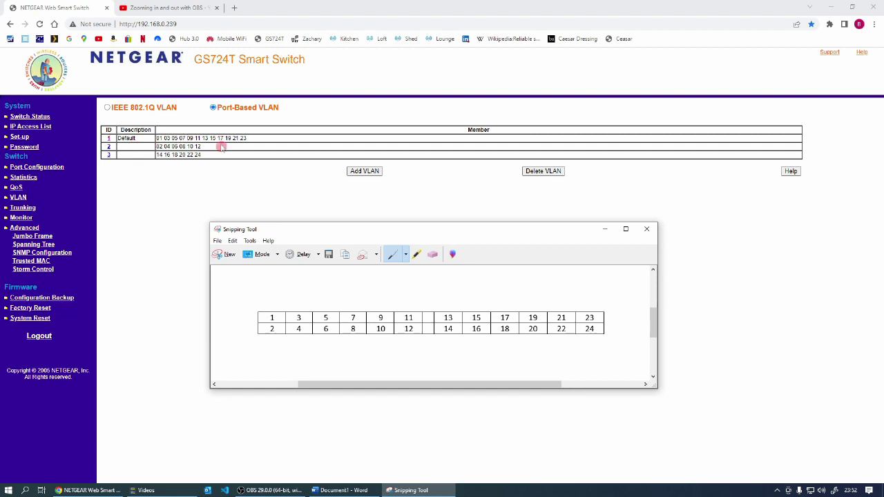
# On the port diagram, highlight the odd-numbered row in yellow and circle ports 2 to 12 in red
pyautogui.click(417, 255)
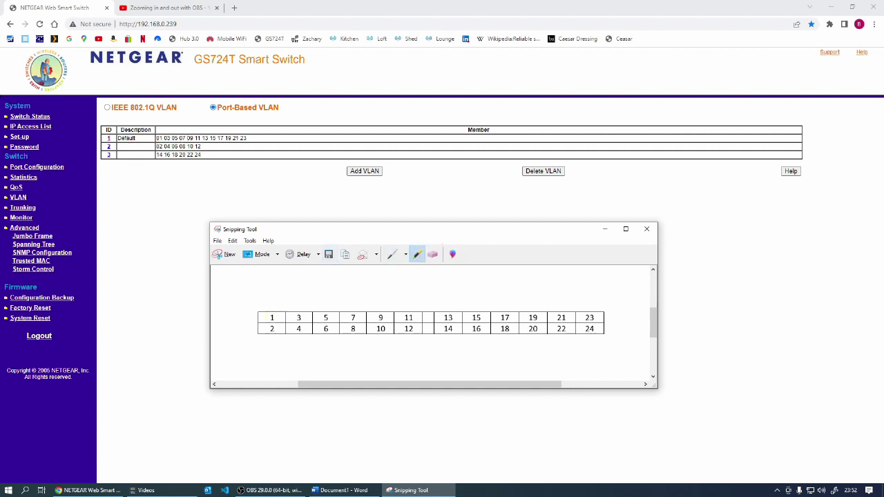
pyautogui.moveTo(260, 317); pyautogui.dragTo(598, 318)
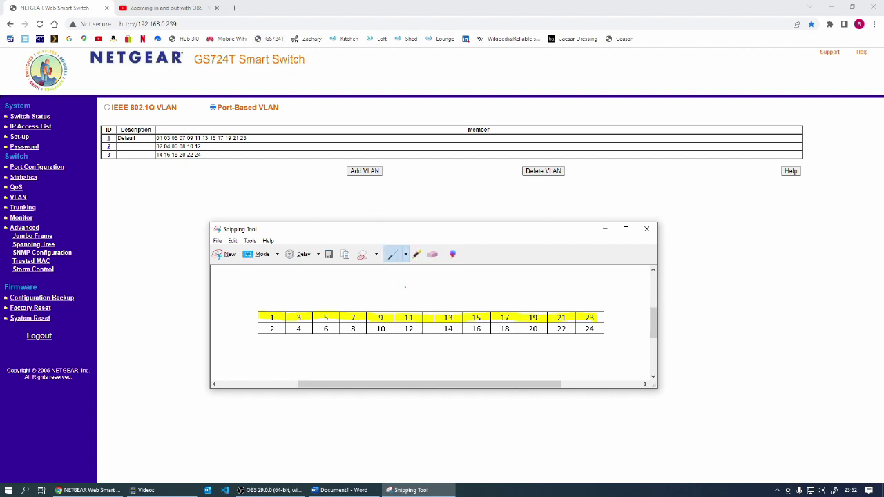
pyautogui.click(406, 254)
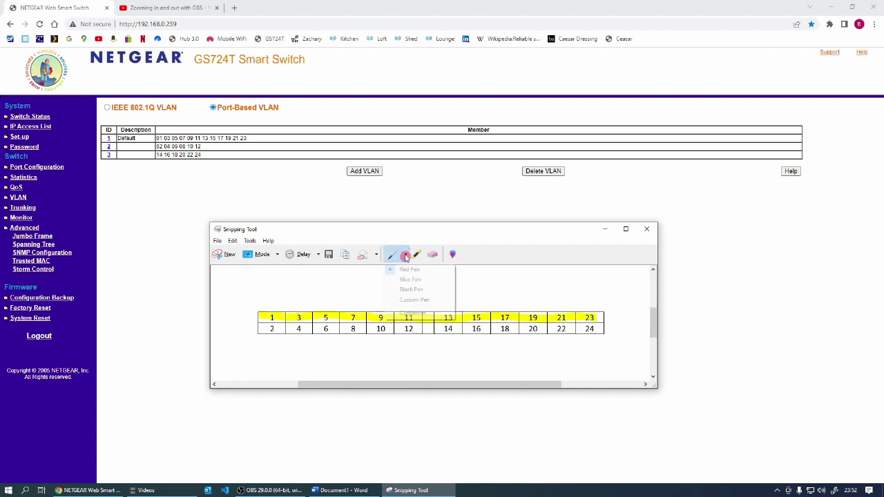
pyautogui.click(272, 319)
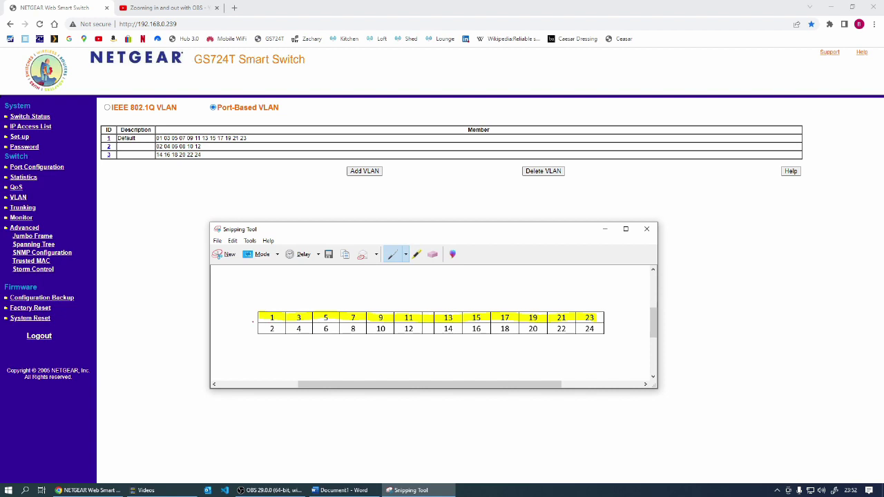
pyautogui.moveTo(253, 324)
pyautogui.mouseDown()
pyautogui.moveTo(271, 338)
pyautogui.moveTo(372, 338)
pyautogui.moveTo(419, 336)
pyautogui.moveTo(426, 322)
pyautogui.moveTo(255, 325)
pyautogui.mouseUp()
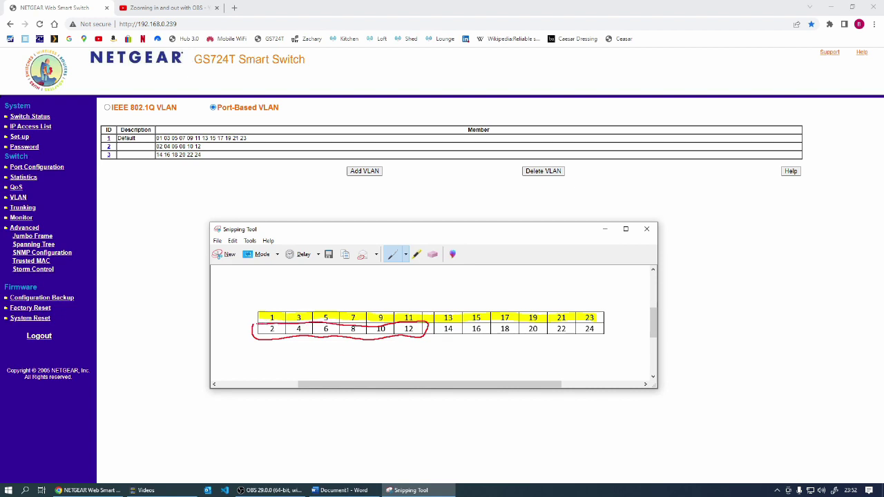
# Circle ports 14 to 24 in blue on the port diagram, and move the diagram window out of the way
pyautogui.click(405, 257)
pyautogui.click(399, 277)
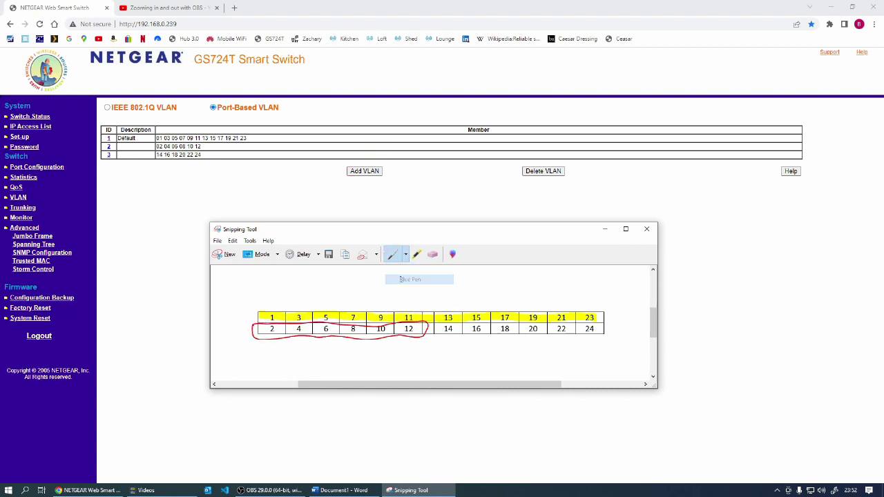
pyautogui.moveTo(427, 323)
pyautogui.mouseDown()
pyautogui.moveTo(434, 336)
pyautogui.moveTo(482, 341)
pyautogui.moveTo(603, 332)
pyautogui.moveTo(580, 323)
pyautogui.moveTo(438, 323)
pyautogui.mouseUp()
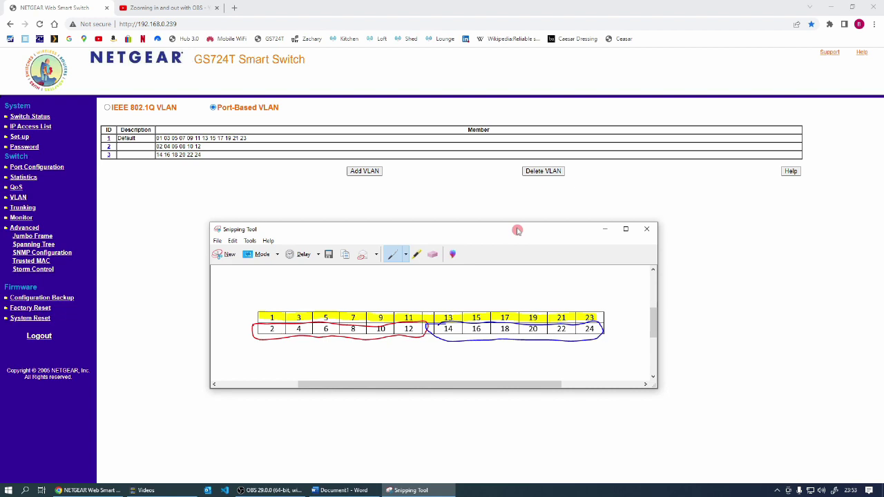
pyautogui.moveTo(517, 230); pyautogui.dragTo(514, 229)
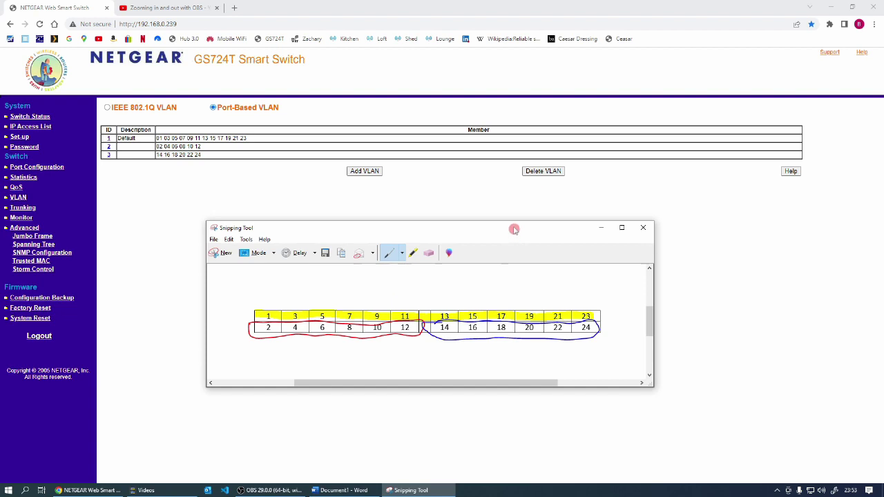
pyautogui.moveTo(511, 230); pyautogui.dragTo(0, 228)
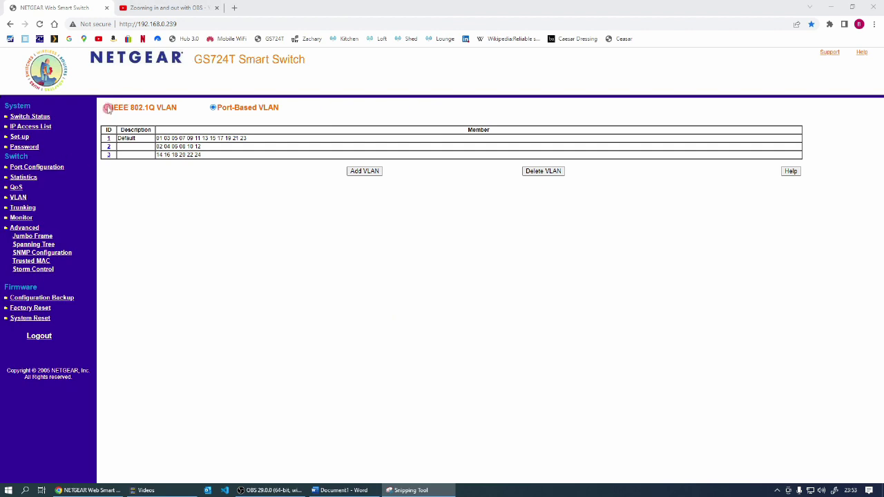
# Change the switch from port-based VLAN to IEEE 802.1Q VLAN mode and accept the change
pyautogui.click(105, 109)
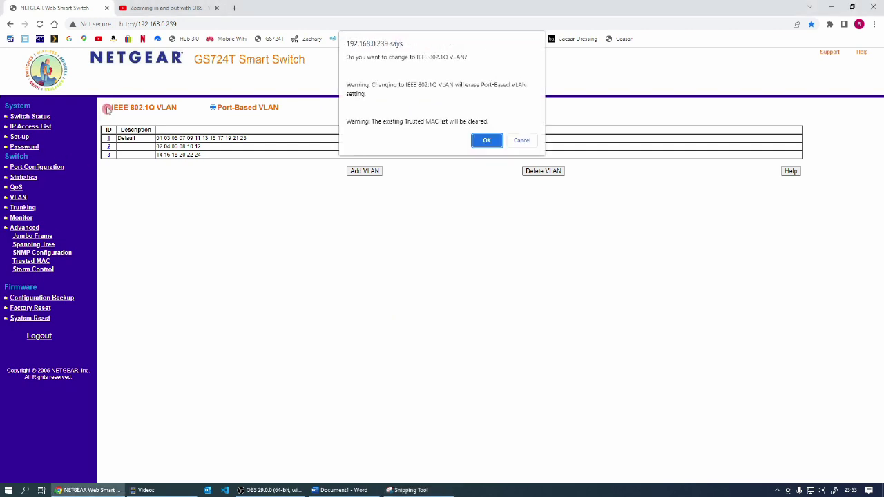
pyautogui.click(487, 142)
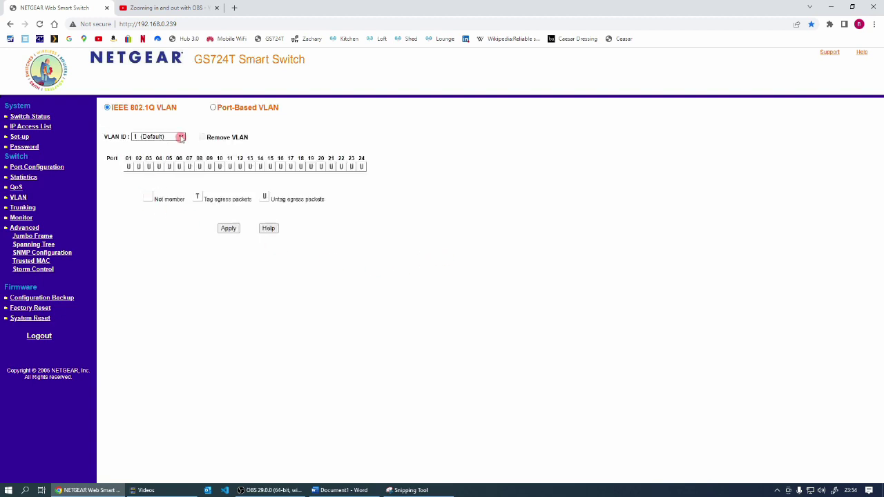
pyautogui.click(181, 137)
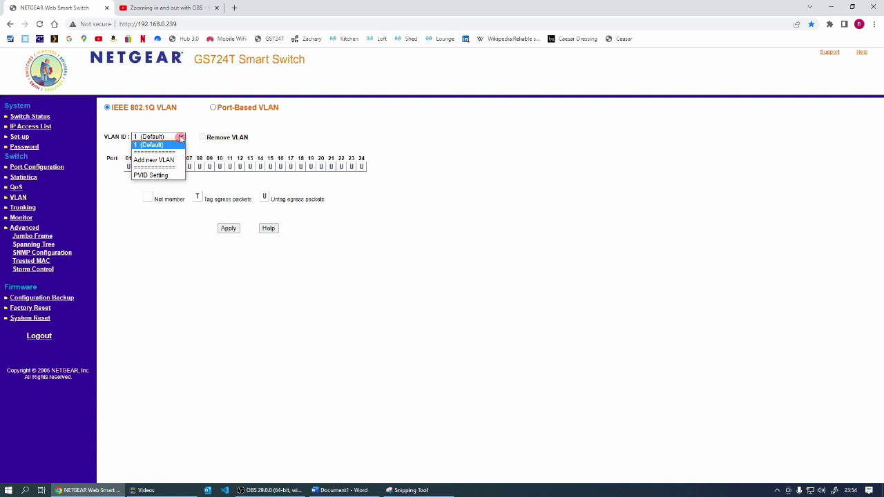
pyautogui.click(141, 235)
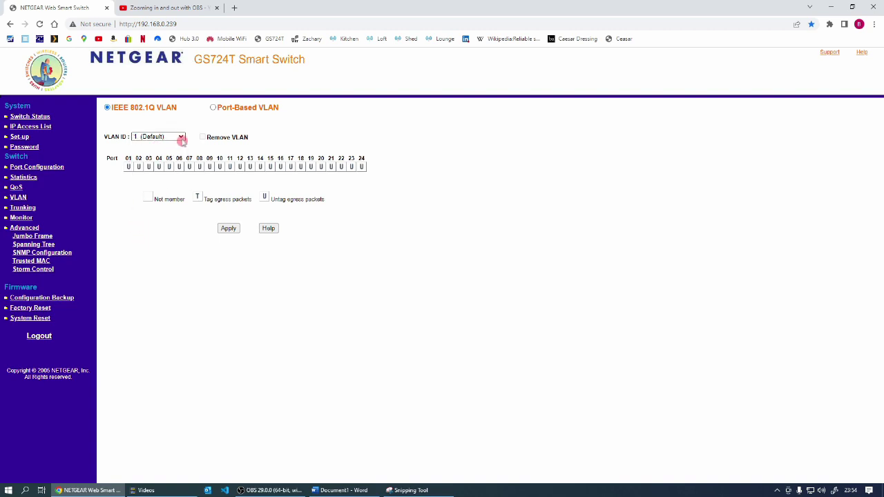
# Start a new 802.1Q VLAN and give it the VLAN ID 2
pyautogui.click(180, 137)
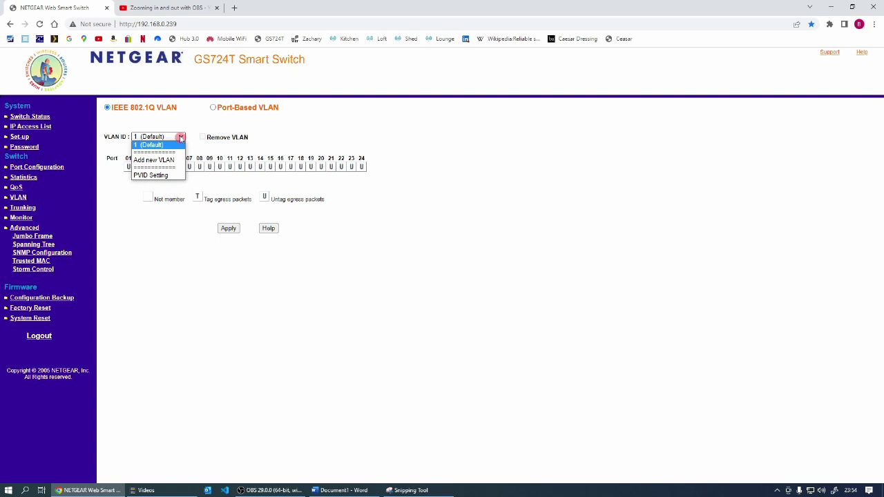
pyautogui.click(160, 159)
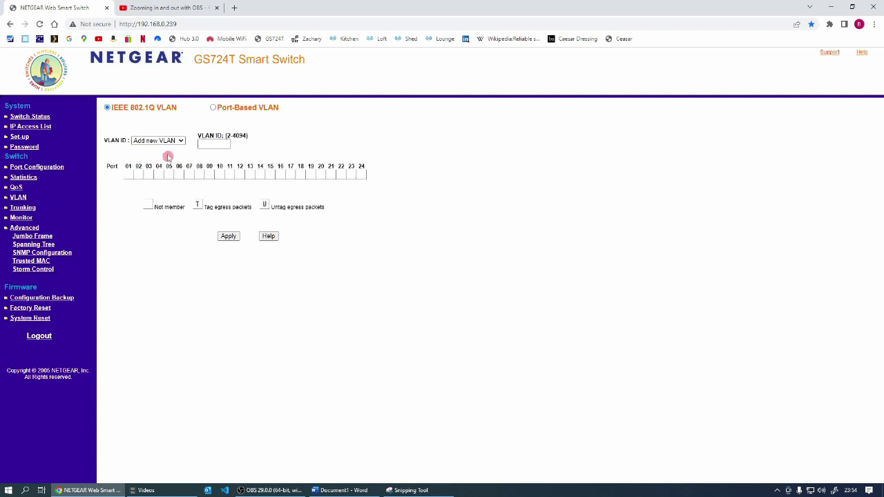
pyautogui.click(206, 143)
pyautogui.write('2')
# Make ports 2, 4, 6, 8, 10 and 12 untagged members of VLAN 2, check them against the port diagram, and apply
pyautogui.click(140, 176)
pyautogui.click(139, 176)
pyautogui.click(158, 175)
pyautogui.click(158, 176)
pyautogui.click(159, 176)
pyautogui.click(158, 175)
pyautogui.click(179, 176)
pyautogui.click(199, 176)
pyautogui.click(220, 176)
pyautogui.click(240, 175)
pyautogui.hotkey('alt', 'Tab')
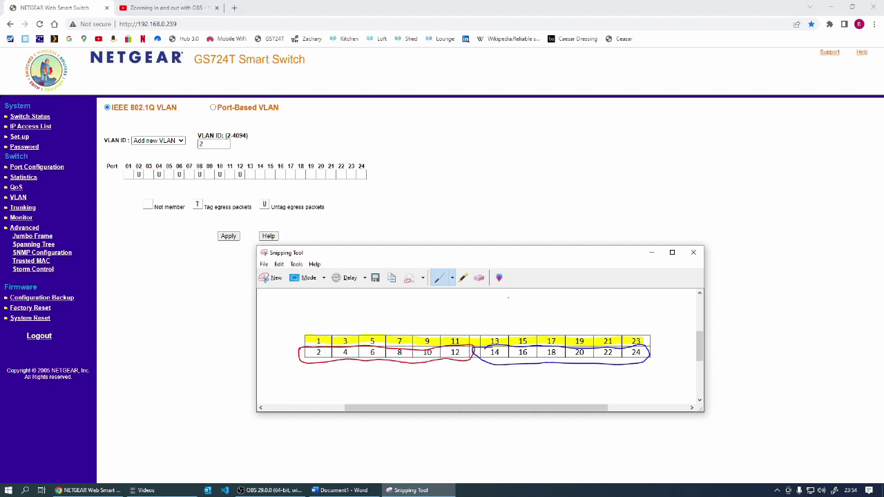
pyautogui.click(227, 238)
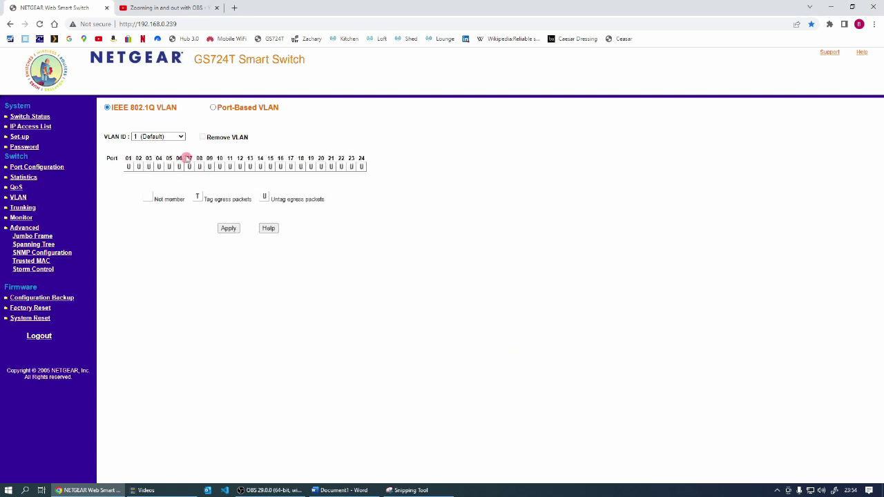
# Add a new VLAN with ID 3, make ports 14, 16, 18, 20, 22 and 24 untagged members, and apply
pyautogui.click(179, 138)
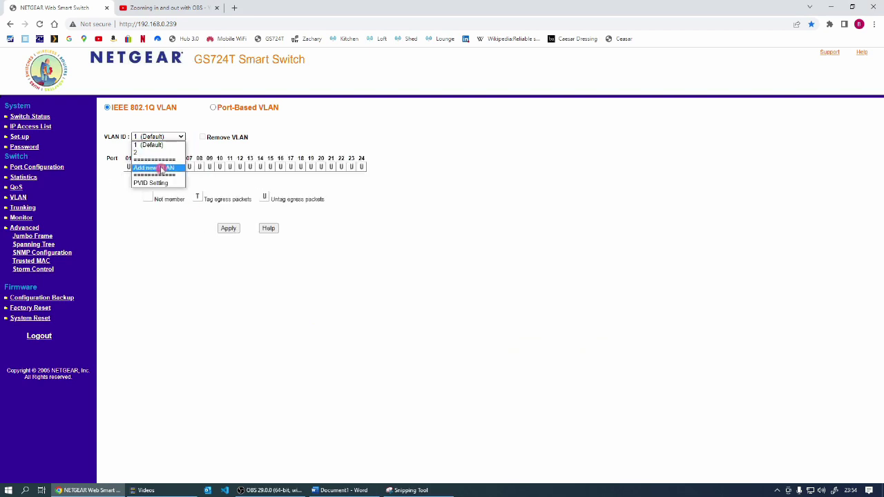
pyautogui.click(161, 168)
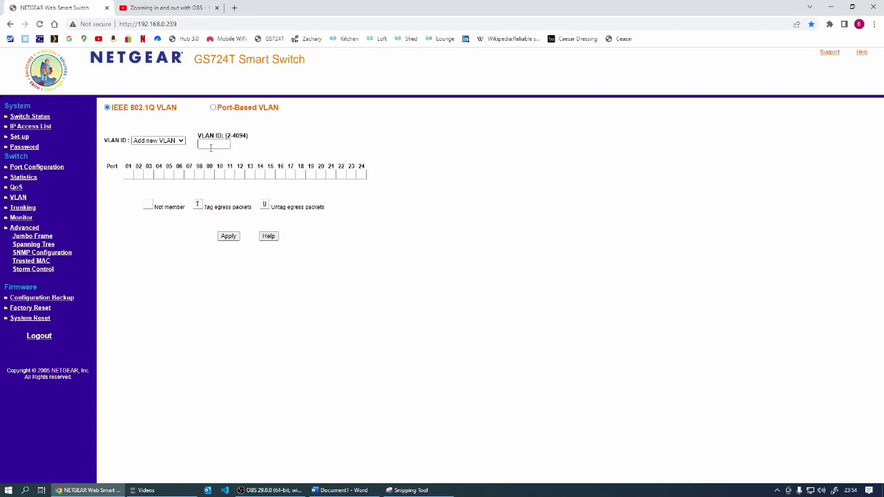
pyautogui.click(211, 145)
pyautogui.write('3')
pyautogui.moveTo(229, 176); pyautogui.dragTo(257, 176)
pyautogui.click(260, 175)
pyautogui.click(280, 175)
pyautogui.click(300, 175)
pyautogui.click(322, 175)
pyautogui.click(342, 176)
pyautogui.click(361, 175)
pyautogui.click(228, 236)
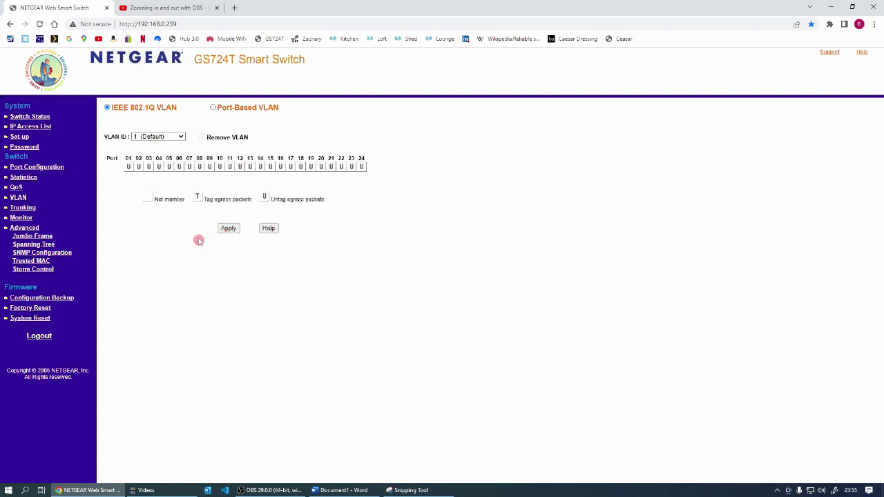
# Try to remove all even-numbered ports from 2 to 24 from the default VLAN 1 and apply the change
pyautogui.click(139, 167)
pyautogui.click(159, 167)
pyautogui.click(179, 167)
pyautogui.click(199, 167)
pyautogui.click(422, 490)
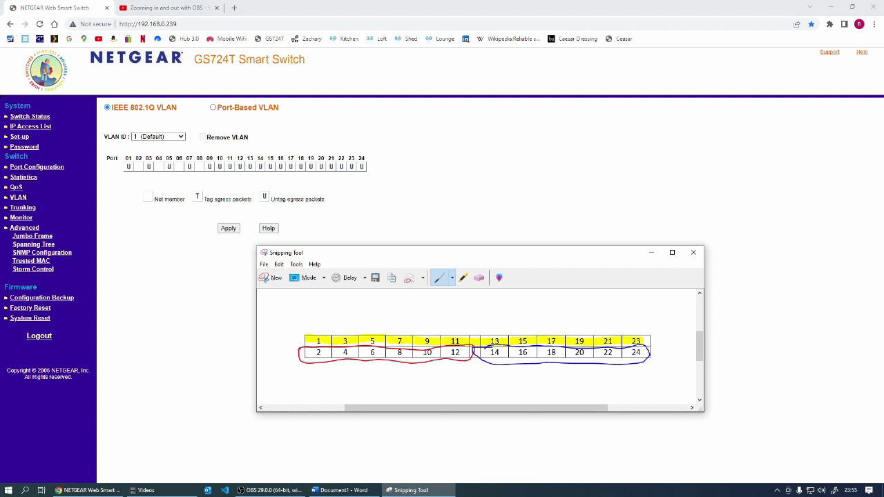
pyautogui.click(217, 171)
pyautogui.click(240, 169)
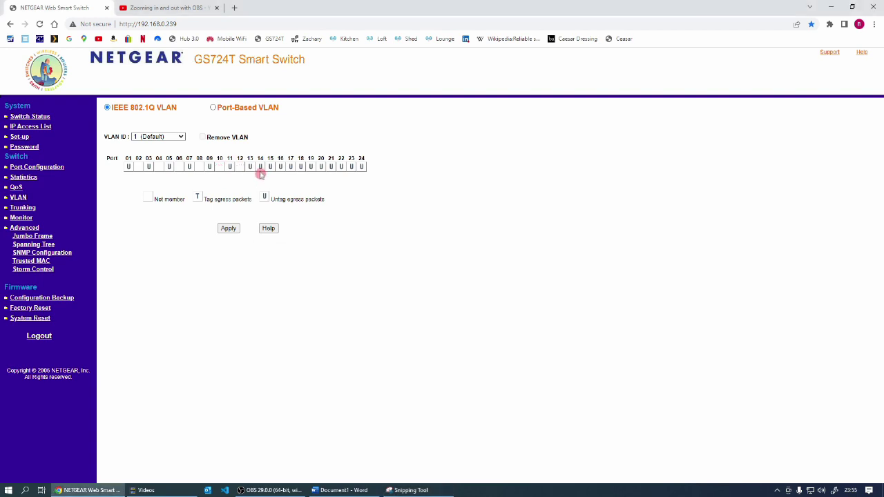
pyautogui.click(260, 168)
pyautogui.click(280, 168)
pyautogui.click(301, 169)
pyautogui.click(321, 169)
pyautogui.click(342, 170)
pyautogui.click(361, 168)
pyautogui.click(228, 229)
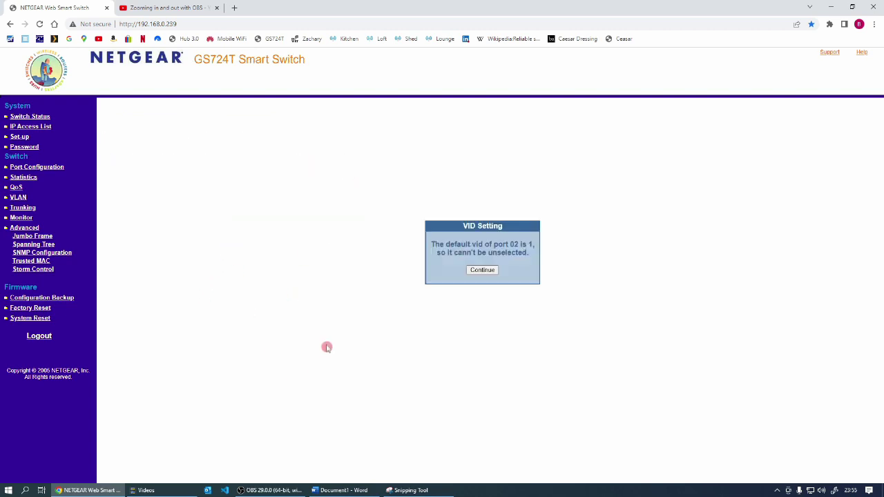
pyautogui.click(482, 270)
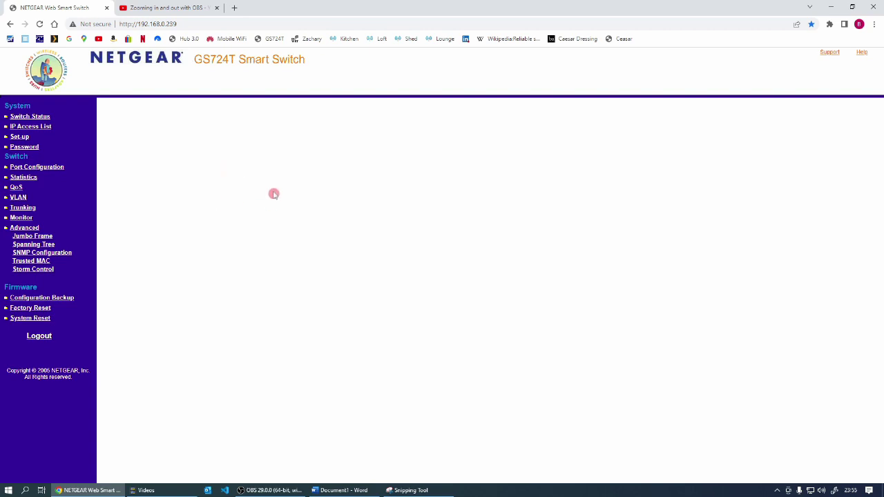
# In the VLAN PVID settings, set the PVID of ports 2, 4, 6, 8, 10 and 12 to 2
pyautogui.click(19, 198)
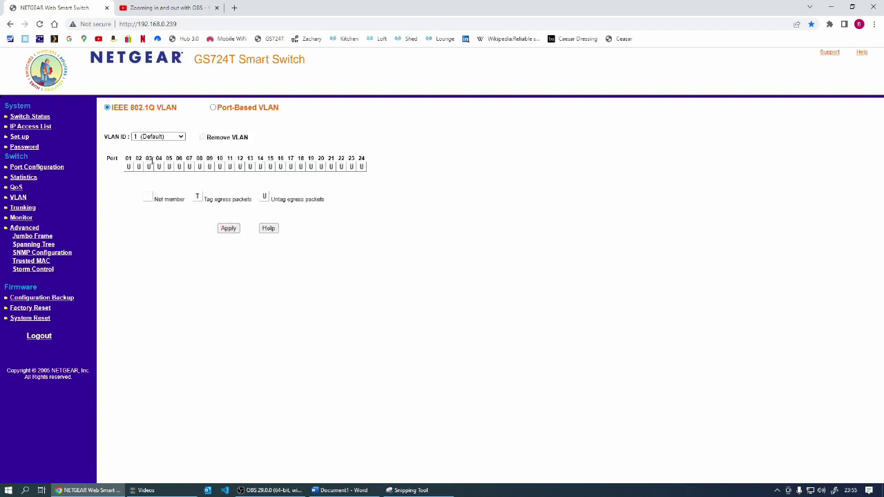
pyautogui.click(178, 137)
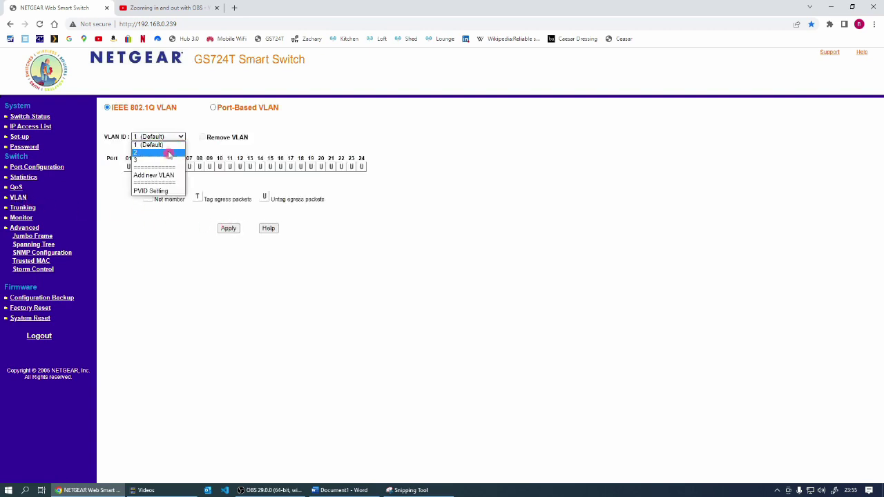
pyautogui.click(153, 190)
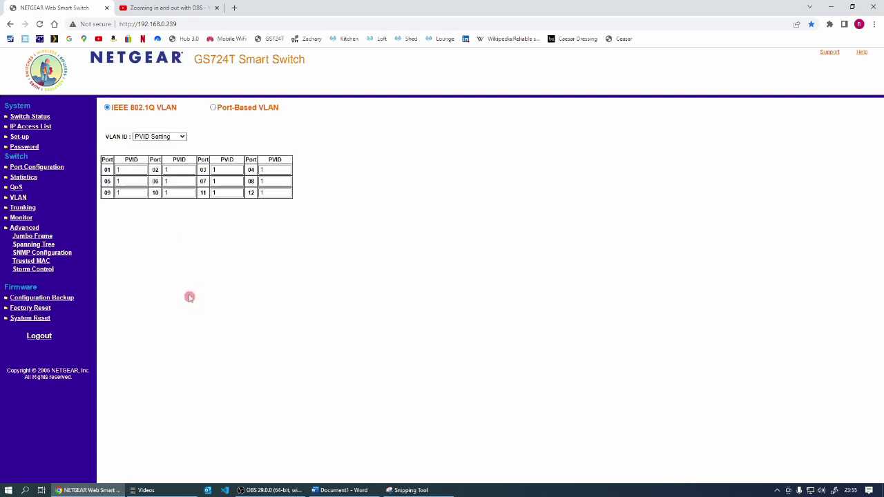
pyautogui.click(167, 170)
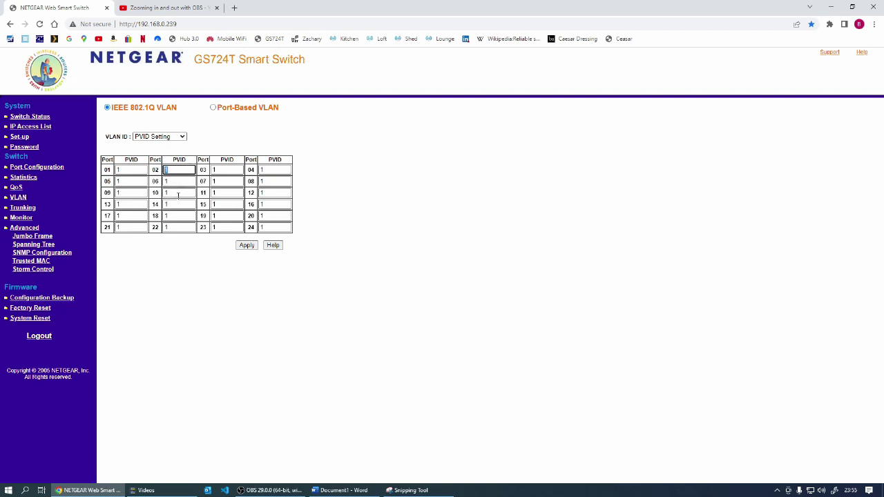
pyautogui.write('2')
pyautogui.doubleClick(269, 171)
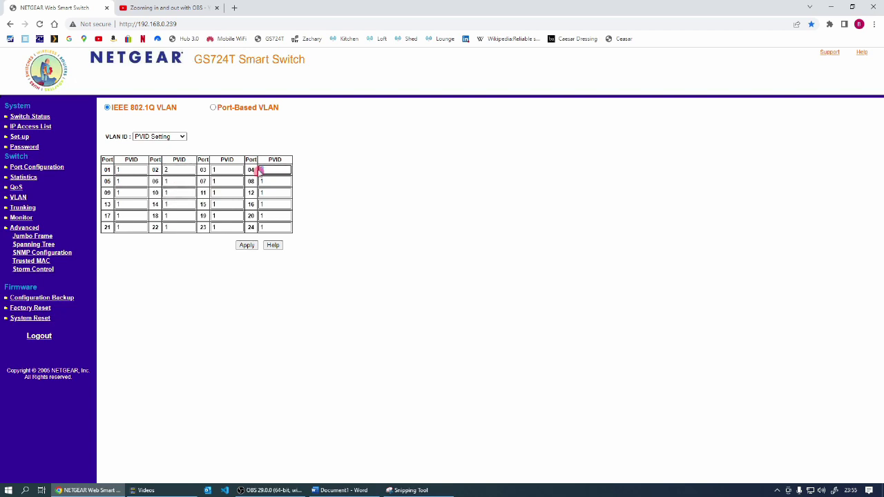
pyautogui.write('2')
pyautogui.doubleClick(172, 182)
pyautogui.write('2')
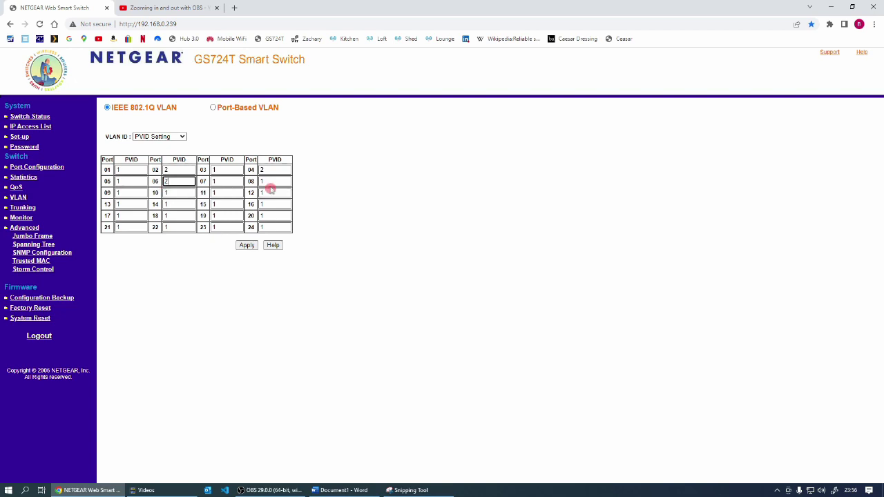
pyautogui.click(261, 181)
pyautogui.doubleClick(166, 193)
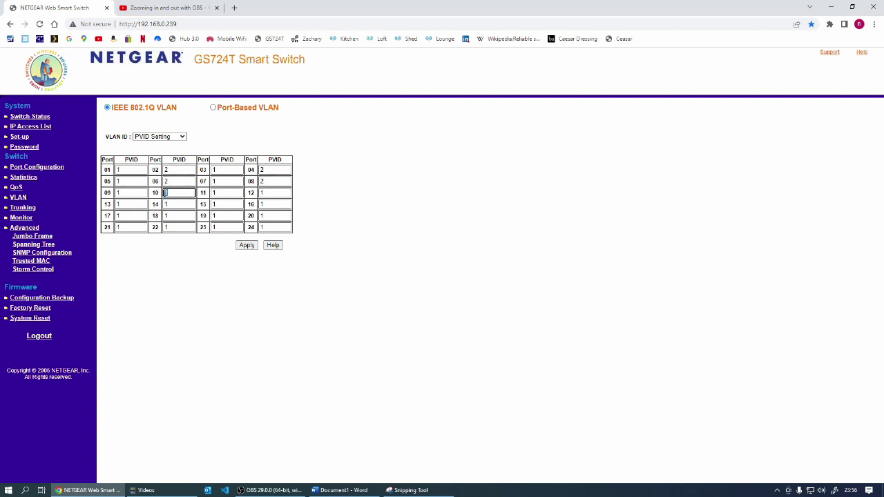
pyautogui.doubleClick(268, 193)
pyautogui.write('2')
# Set the PVID of ports 14, 16, 18, 20, 22 and 24 to 3, check against the port diagram, and apply the PVIDs
pyautogui.doubleClick(166, 204)
pyautogui.write('3')
pyautogui.doubleClick(266, 204)
pyautogui.write('3')
pyautogui.doubleClick(173, 216)
pyautogui.write('3')
pyautogui.doubleClick(267, 215)
pyautogui.write('3')
pyautogui.doubleClick(167, 227)
pyautogui.write('3')
pyautogui.doubleClick(267, 227)
pyautogui.write('3')
pyautogui.click(411, 489)
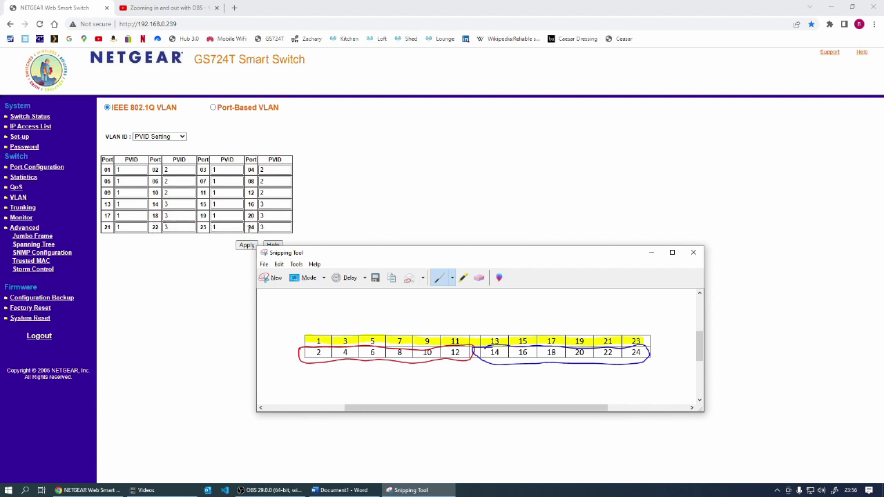
pyautogui.click(208, 296)
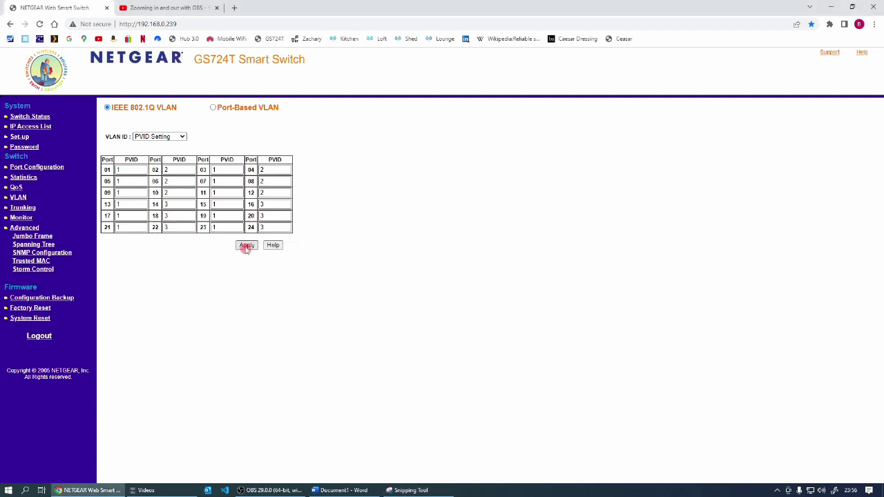
pyautogui.click(244, 247)
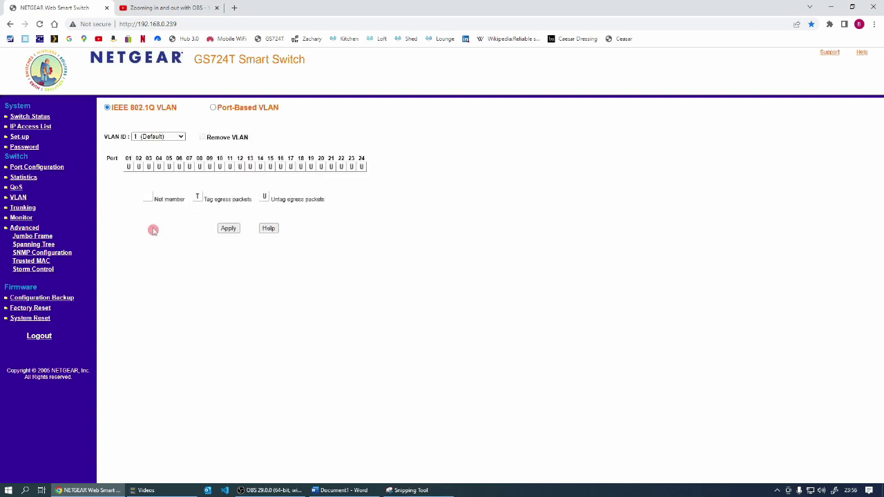
# Remove even-numbered ports 2 to 24 from the default VLAN 1 and apply the change
pyautogui.click(138, 168)
pyautogui.click(159, 167)
pyautogui.click(179, 167)
pyautogui.click(199, 167)
pyautogui.click(219, 167)
pyautogui.click(239, 167)
pyautogui.click(281, 168)
pyautogui.click(300, 167)
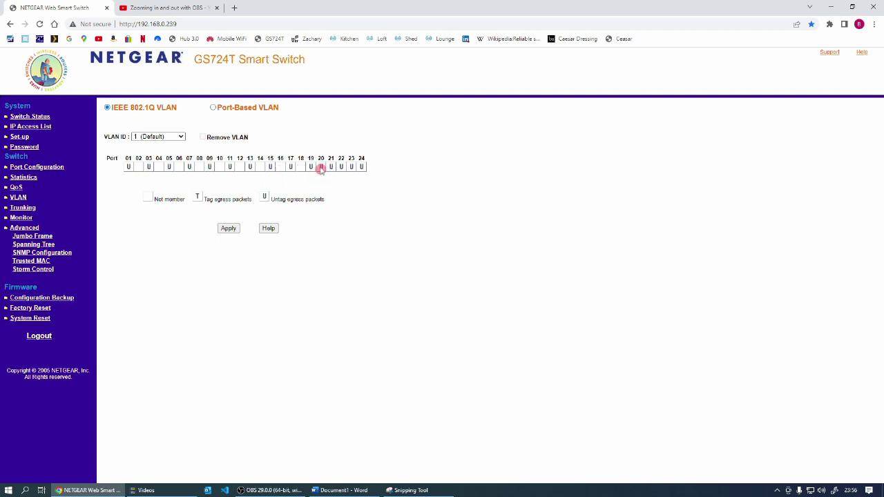
pyautogui.click(321, 167)
pyautogui.click(342, 167)
pyautogui.click(361, 168)
pyautogui.click(229, 230)
# Check the port membership of VLAN 2 and VLAN 3 and the PVID settings of all ports
pyautogui.click(176, 137)
pyautogui.click(139, 152)
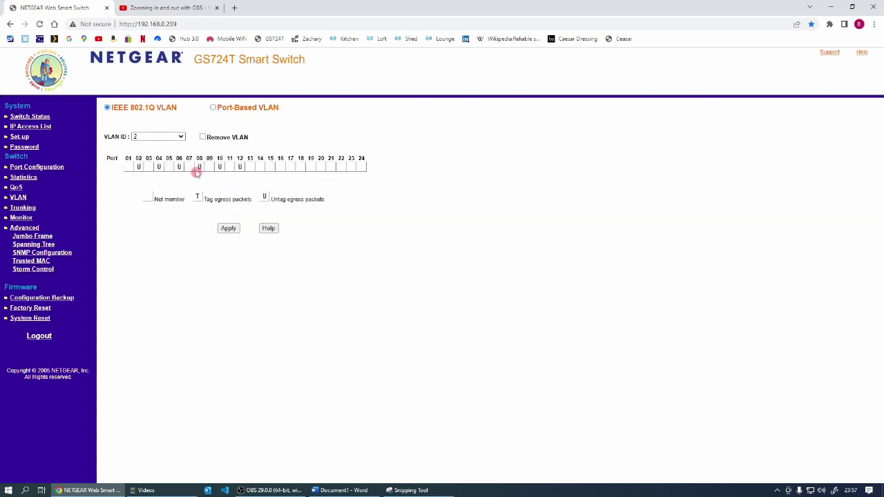
pyautogui.click(180, 138)
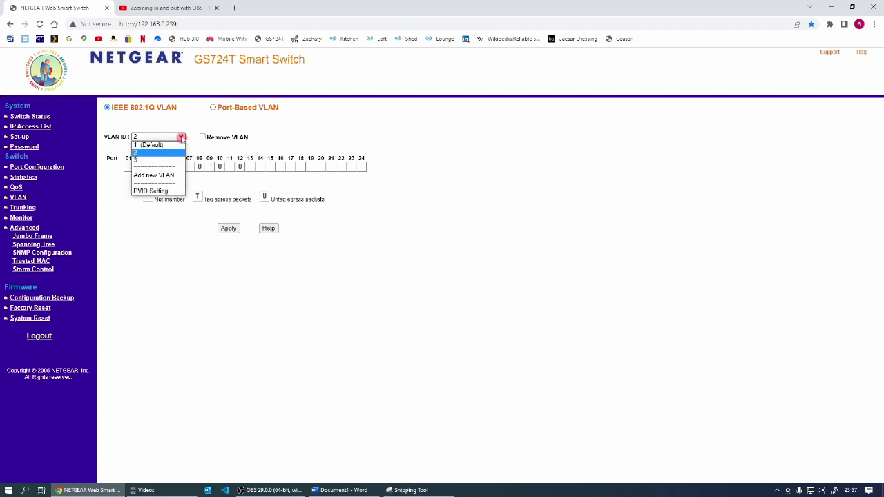
pyautogui.click(142, 159)
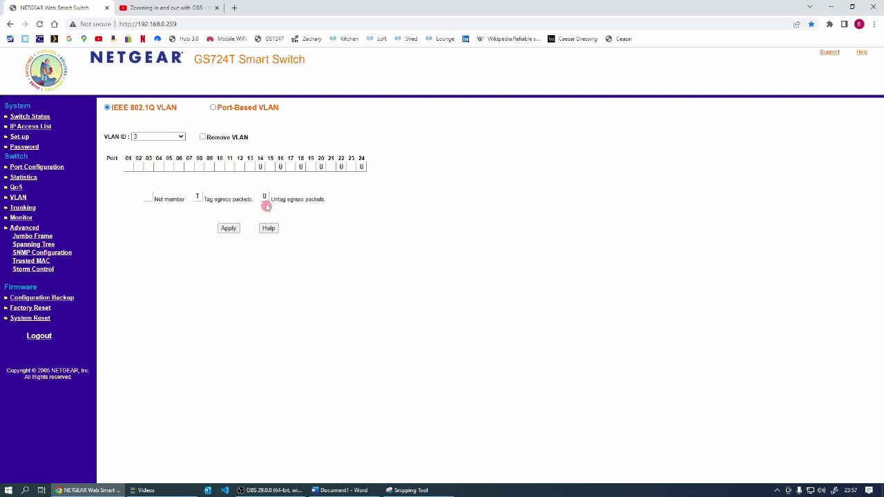
pyautogui.click(259, 167)
pyautogui.click(181, 136)
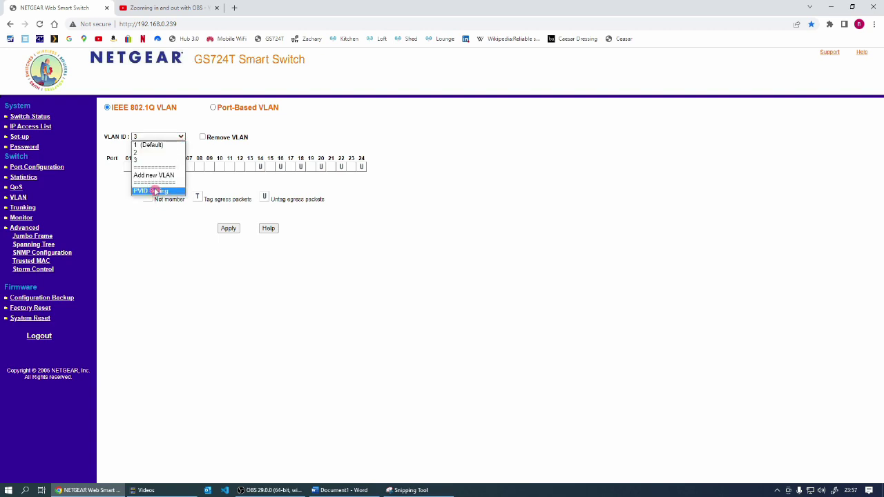
pyautogui.click(156, 194)
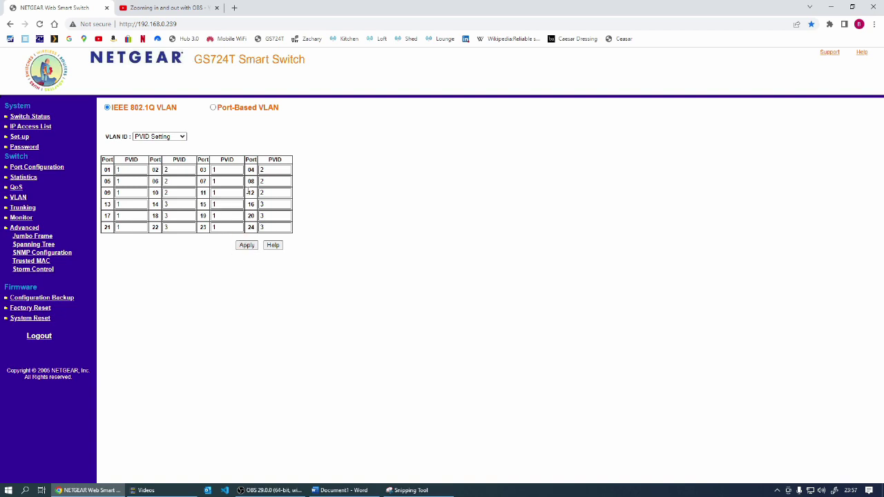
# Log out of the switch, switch to pfSense and sign in as admin with the account password
pyautogui.click(40, 337)
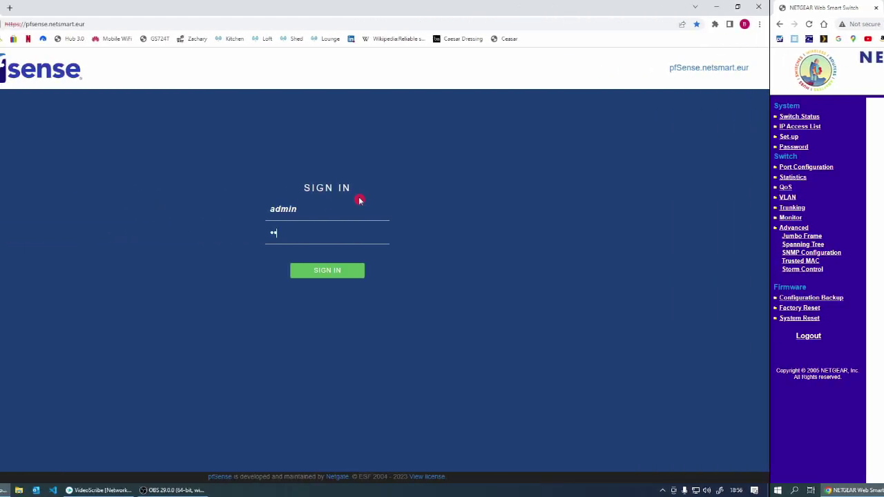
pyautogui.write('•••')
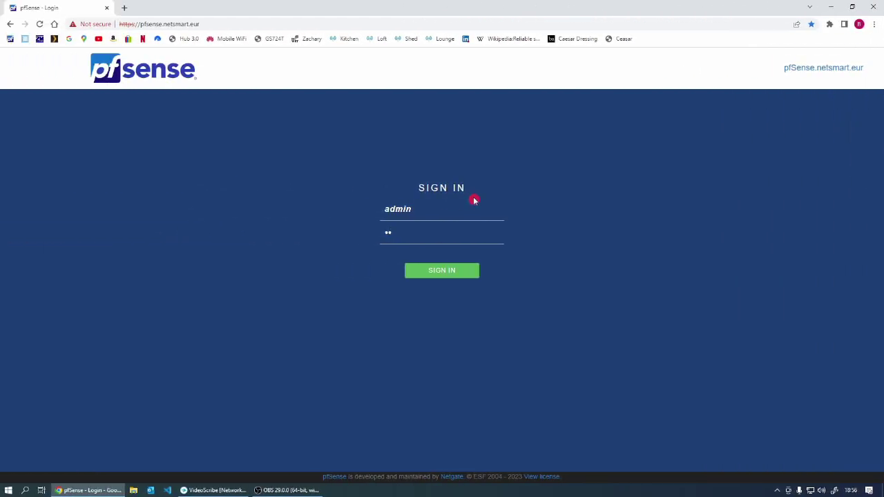
pyautogui.press('BackSpace')
pyautogui.press('BackSpace')
pyautogui.write('••')
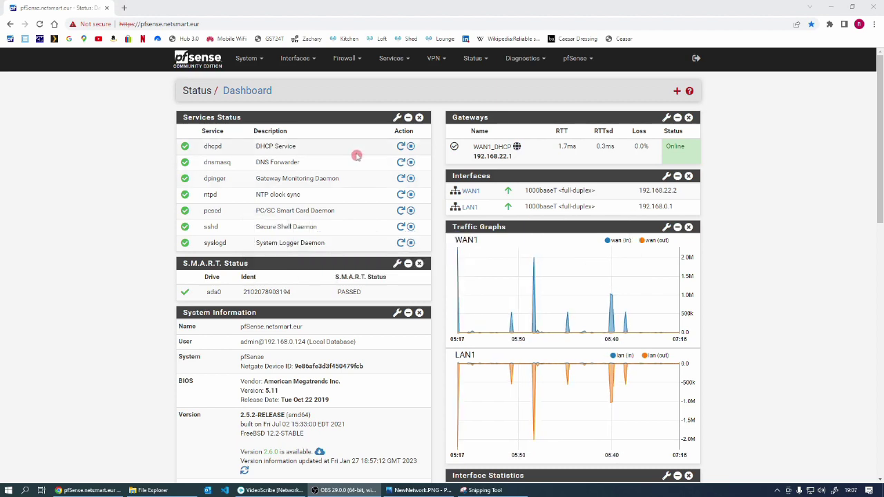
# In the interface assignments, add and save a VLAN on parent interface igb2 (opt4) with tag 10 and description IoTO
pyautogui.click(295, 60)
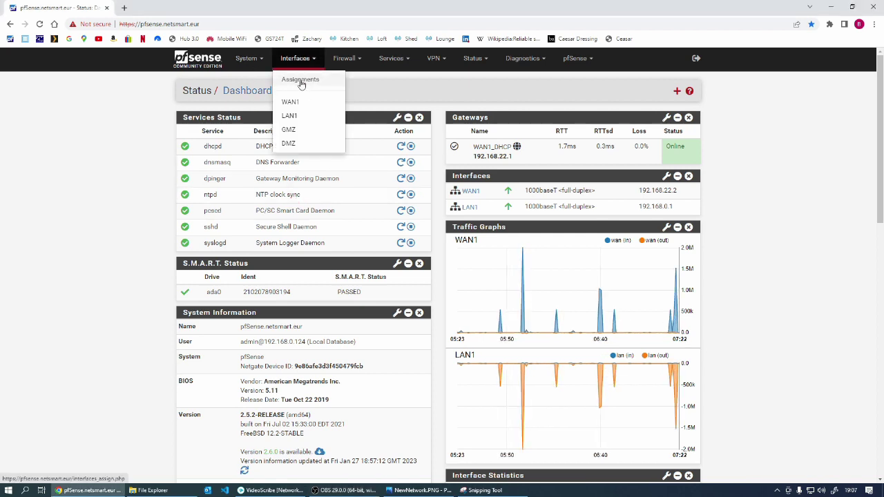
pyautogui.click(301, 81)
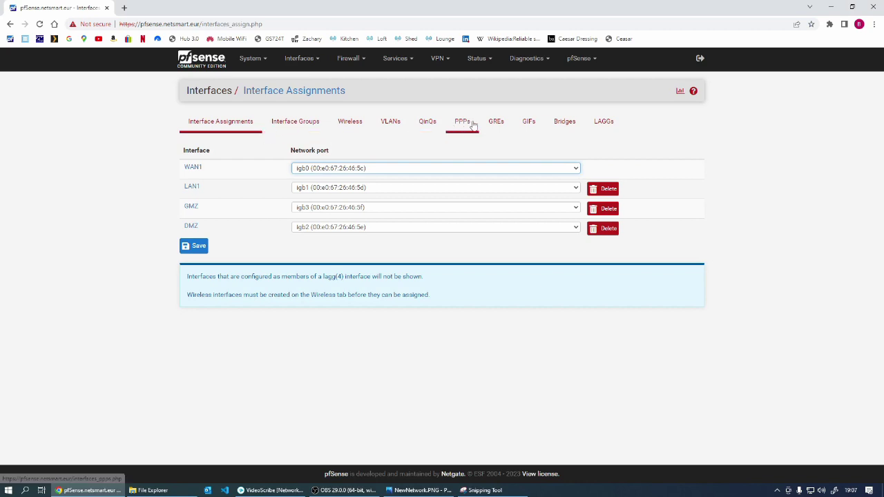
pyautogui.click(391, 123)
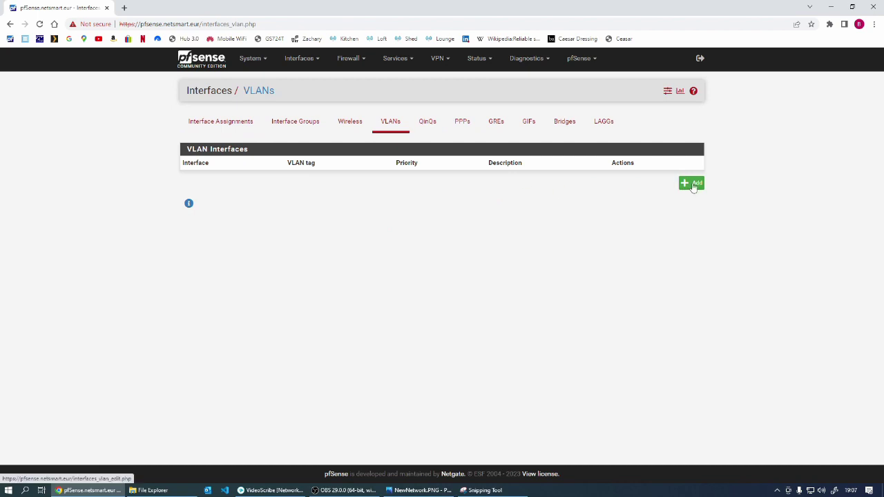
pyautogui.click(697, 184)
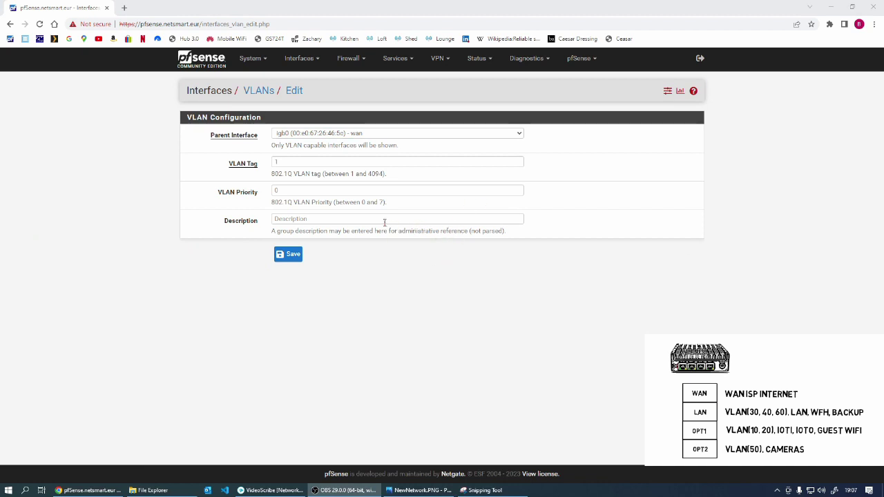
pyautogui.click(519, 136)
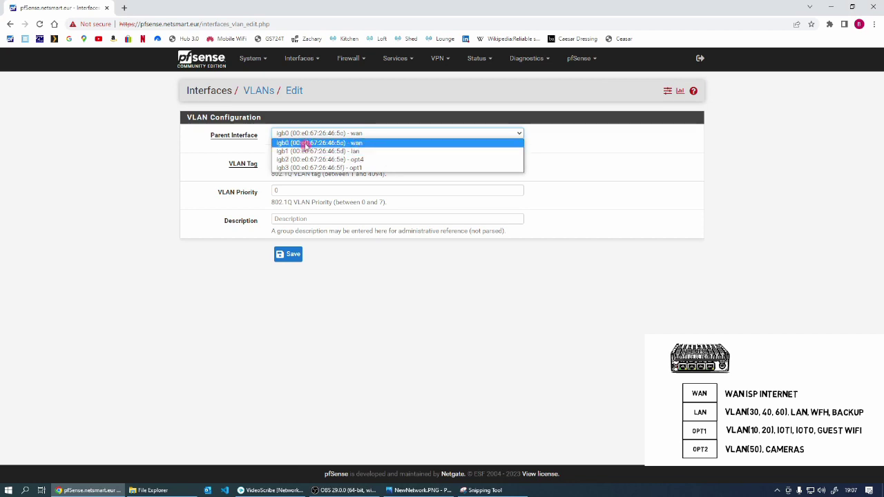
pyautogui.click(370, 160)
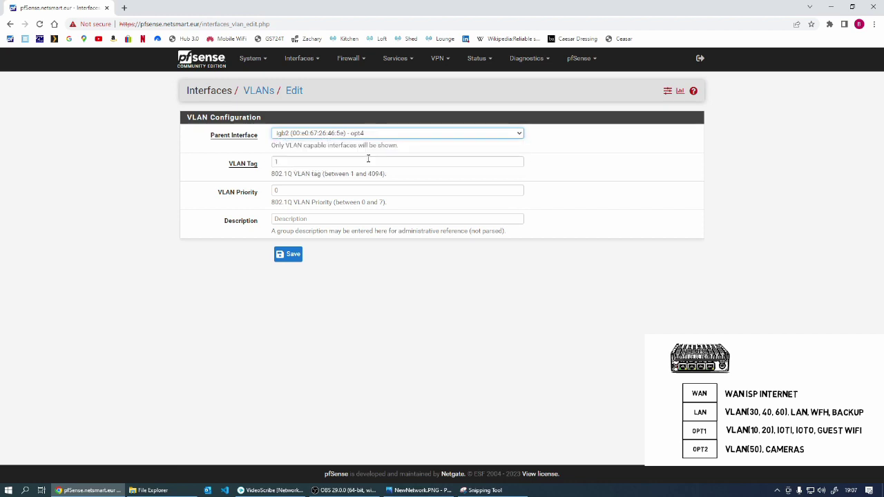
pyautogui.click(304, 162)
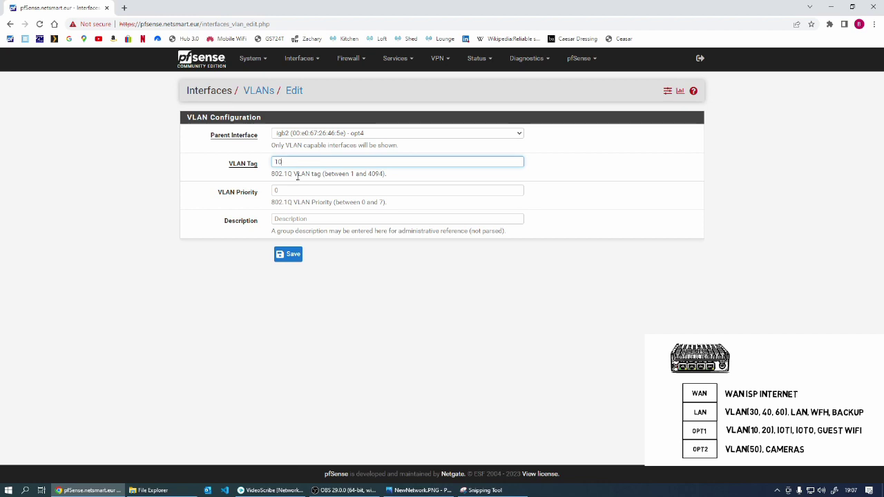
pyautogui.click(298, 219)
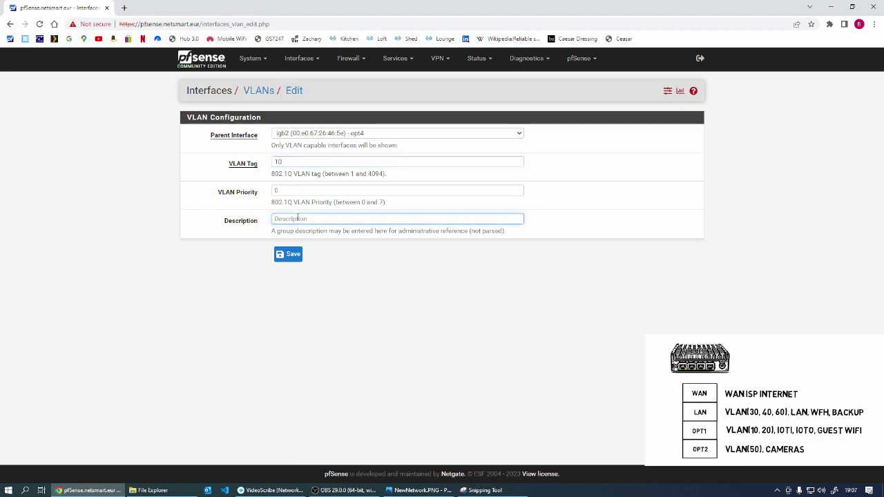
pyautogui.write('IoTO')
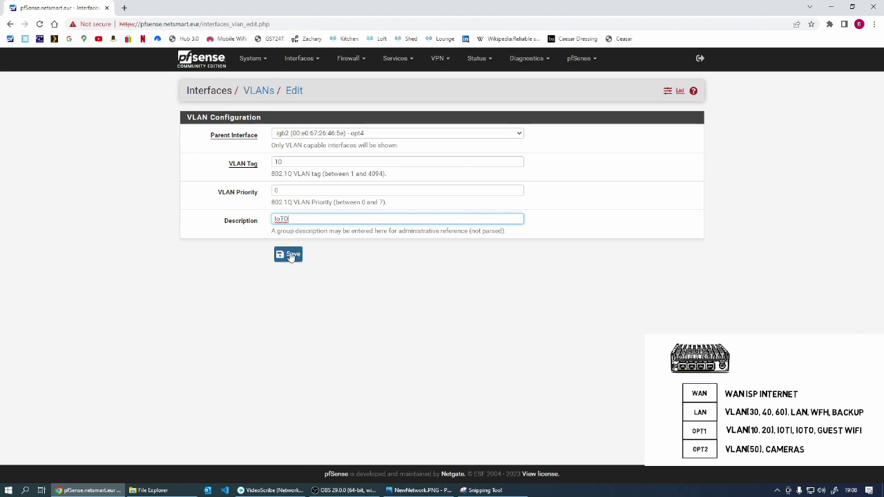
pyautogui.click(290, 255)
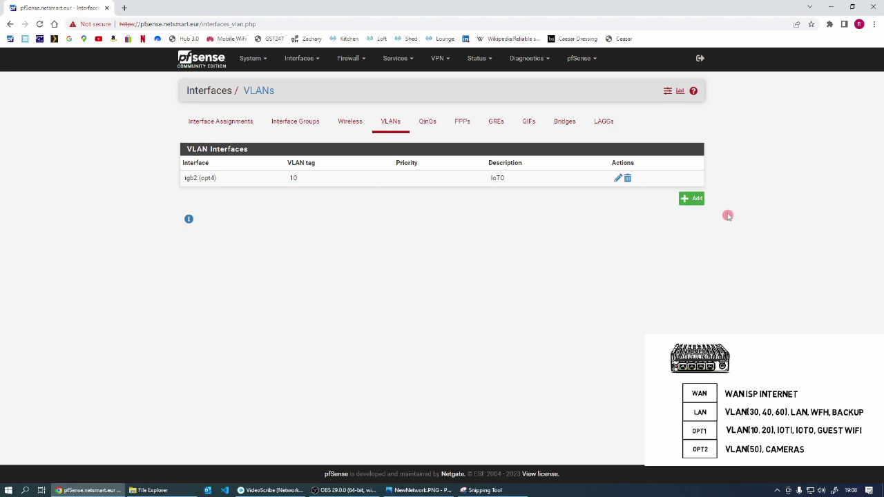
# Add and save a second VLAN on parent interface igb2 (opt4) with tag 20 and description IoTI
pyautogui.click(691, 199)
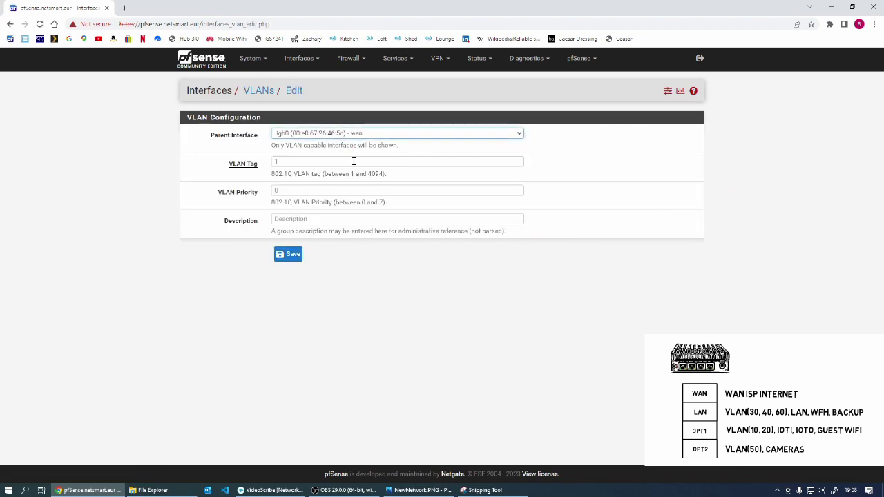
pyautogui.click(520, 134)
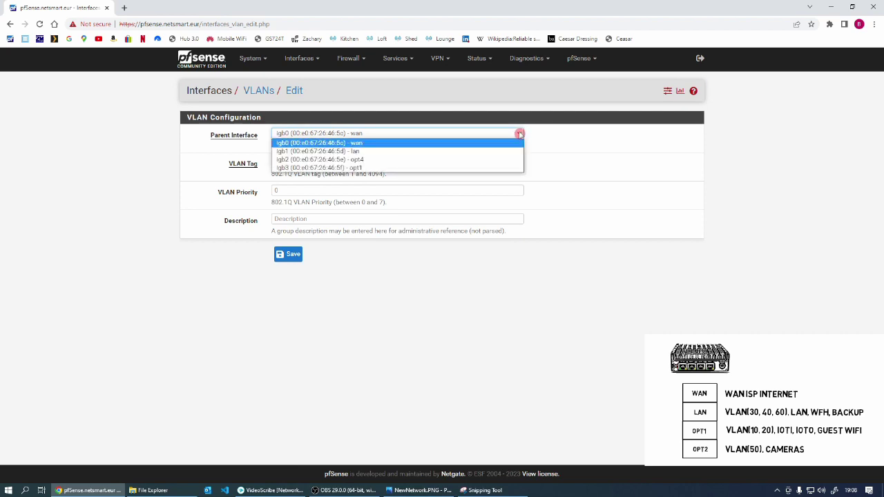
pyautogui.click(381, 160)
pyautogui.click(333, 133)
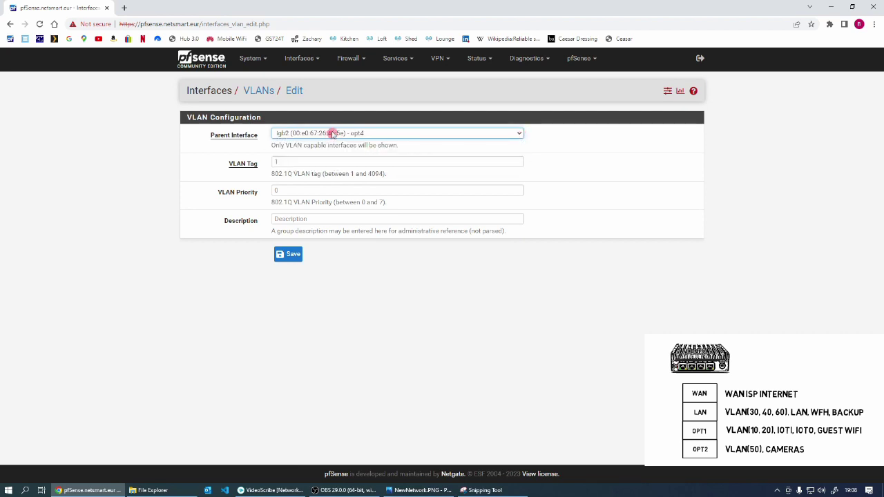
pyautogui.click(286, 162)
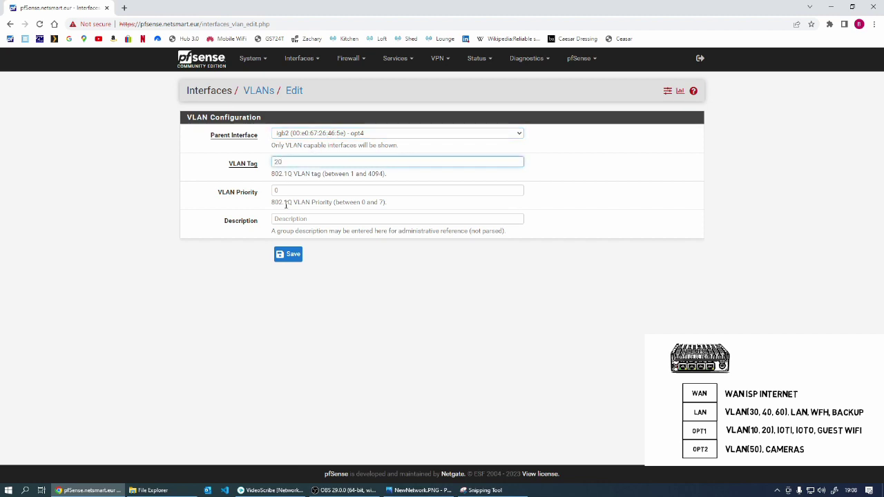
pyautogui.click(284, 220)
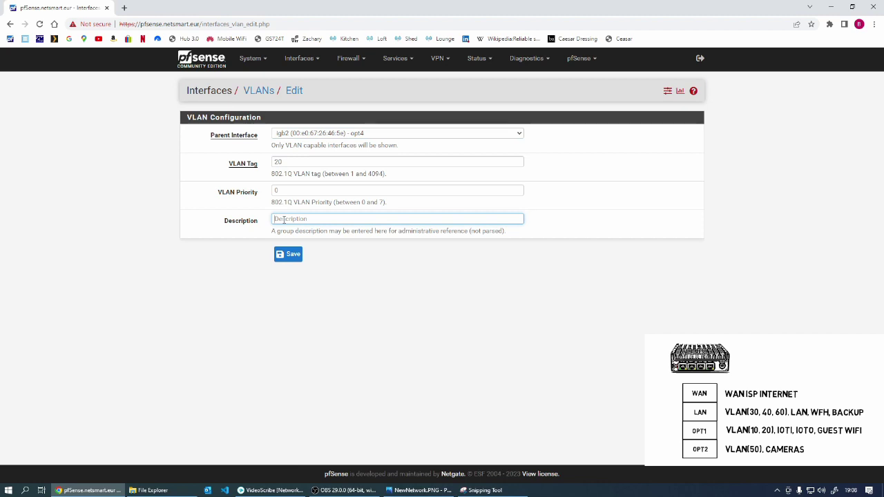
pyautogui.write('IoT1')
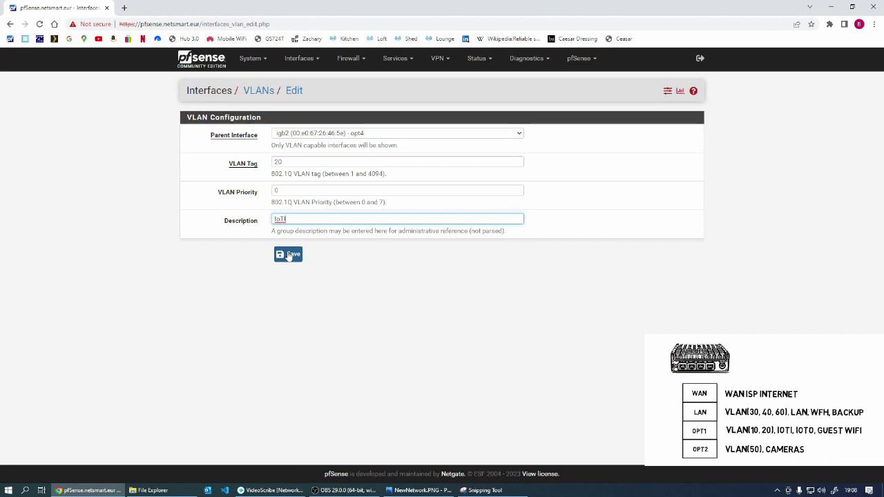
pyautogui.click(290, 256)
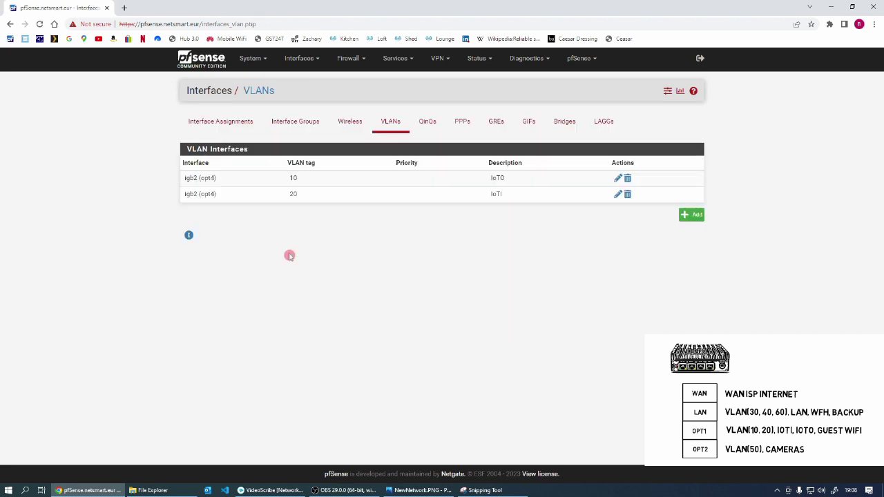
# Add and save a VLAN on parent interface igb1 (lan) with tag 30 and description Lan, and return to the VLAN list
pyautogui.click(690, 214)
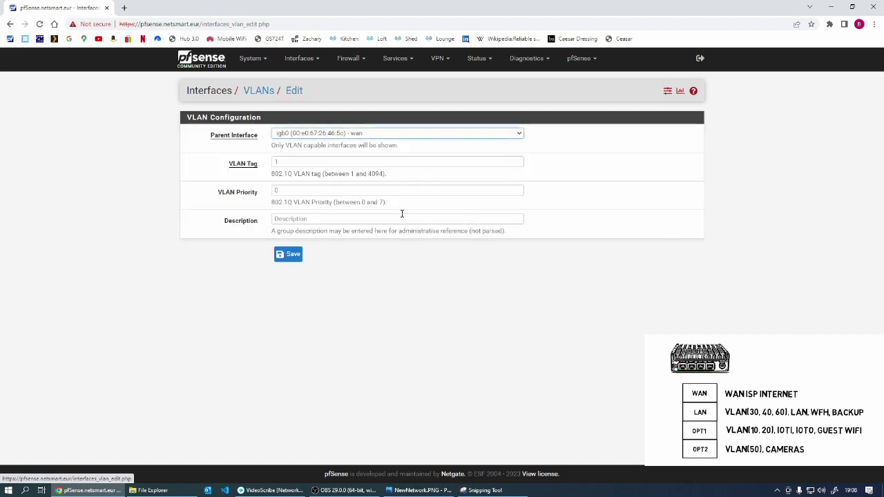
pyautogui.click(292, 164)
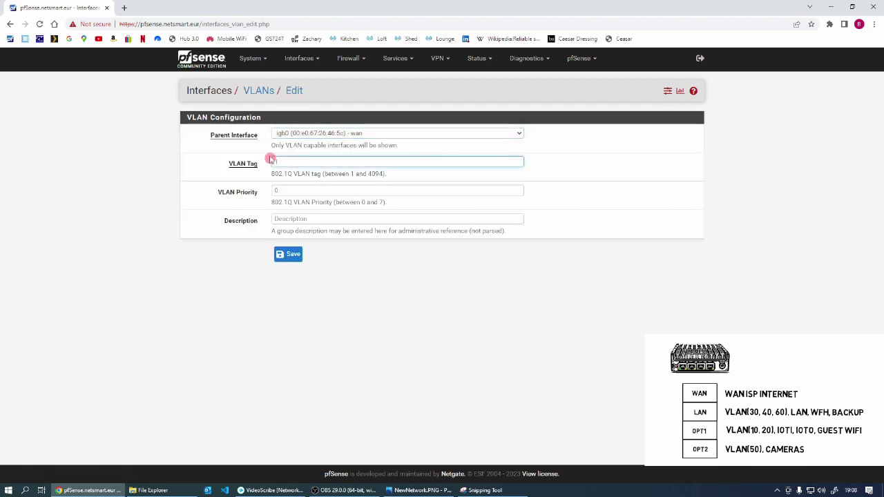
pyautogui.click(518, 134)
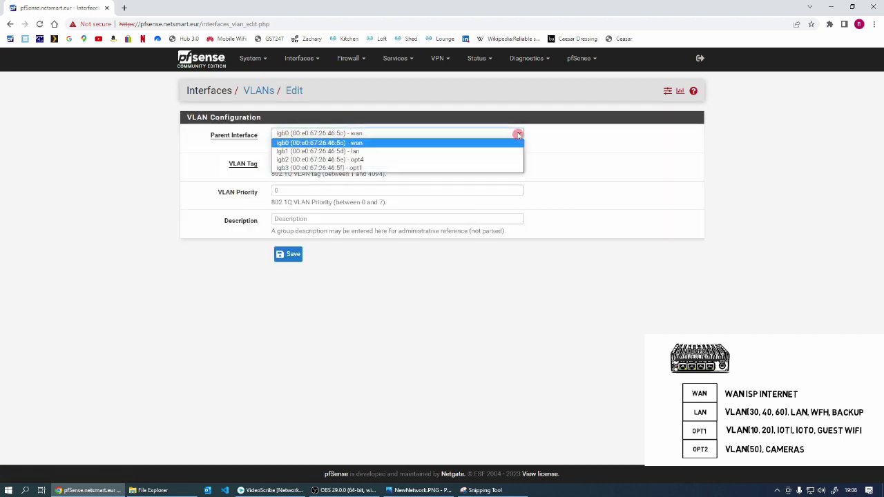
pyautogui.click(376, 151)
pyautogui.click(284, 162)
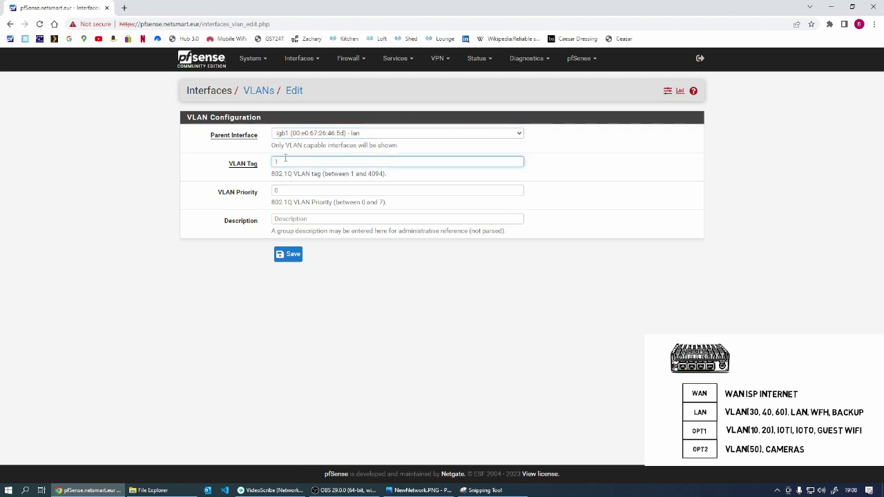
pyautogui.write('30')
pyautogui.click(286, 218)
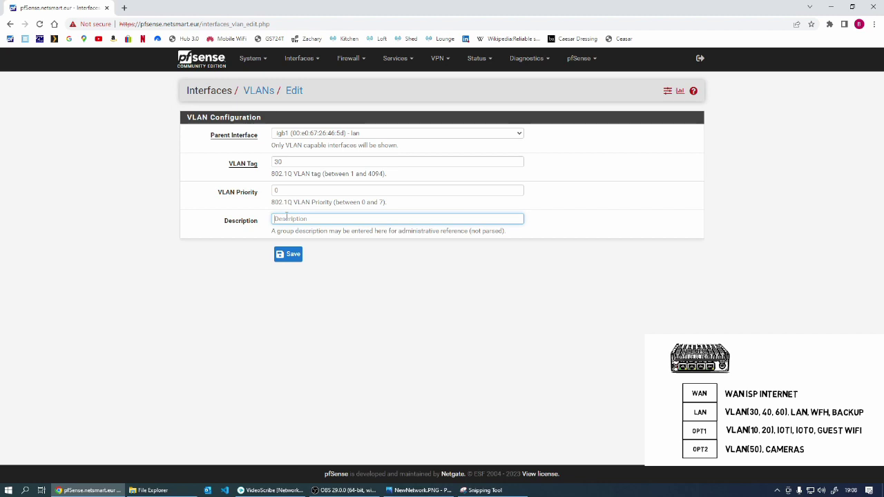
pyautogui.write('Lan')
pyautogui.click(291, 255)
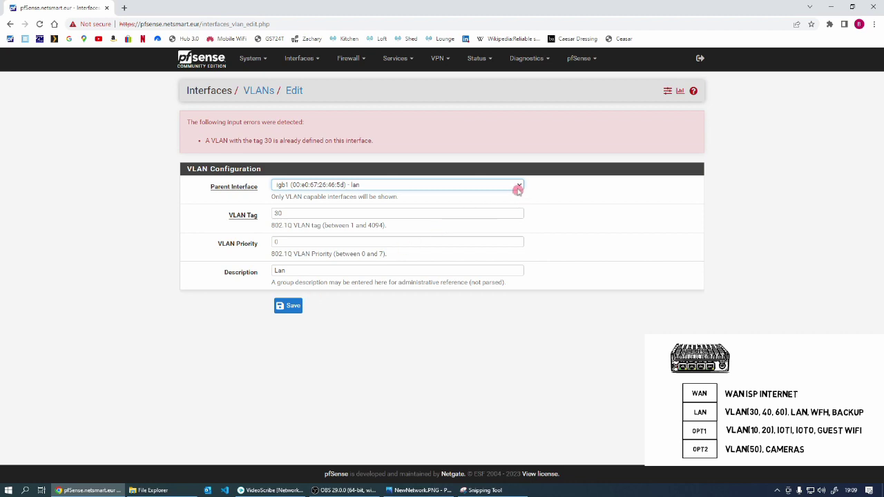
pyautogui.click(259, 90)
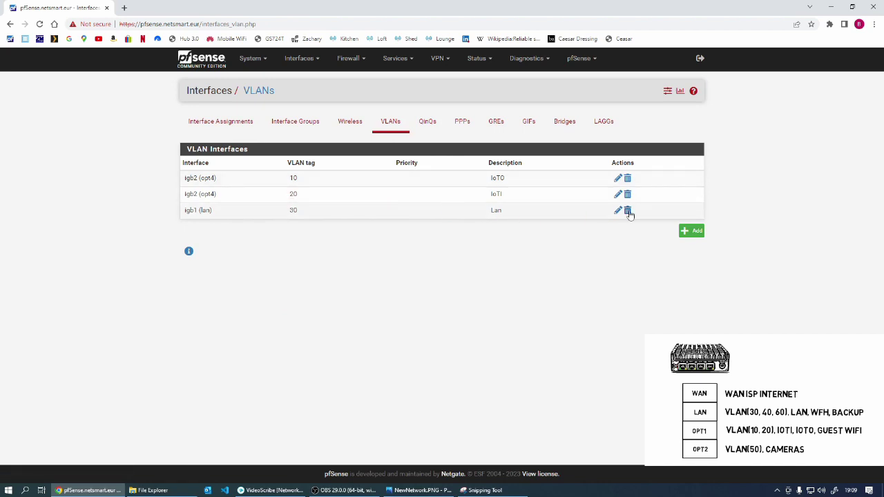
# Add and save a VLAN on parent interface igb1 (lan) with tag 41 and description WFH1
pyautogui.click(694, 232)
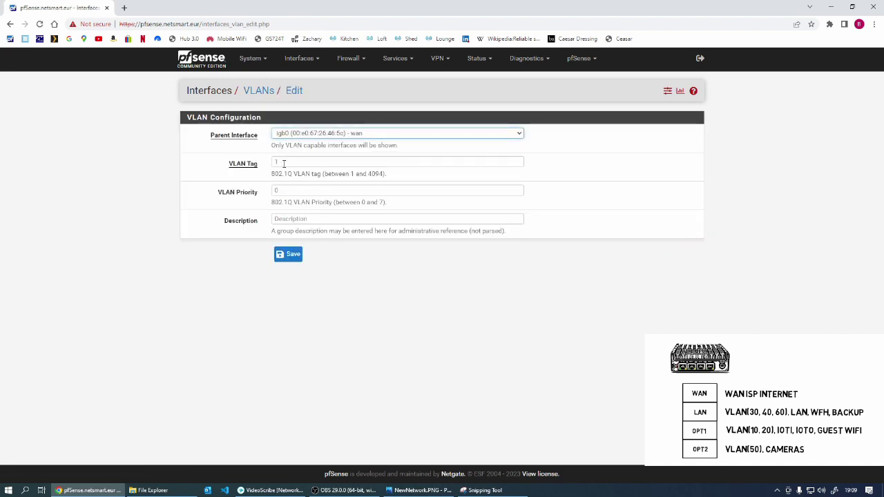
pyautogui.click(283, 164)
pyautogui.write('41')
pyautogui.click(397, 219)
pyautogui.write('WFH1')
pyautogui.click(517, 133)
pyautogui.click(397, 145)
pyautogui.click(288, 254)
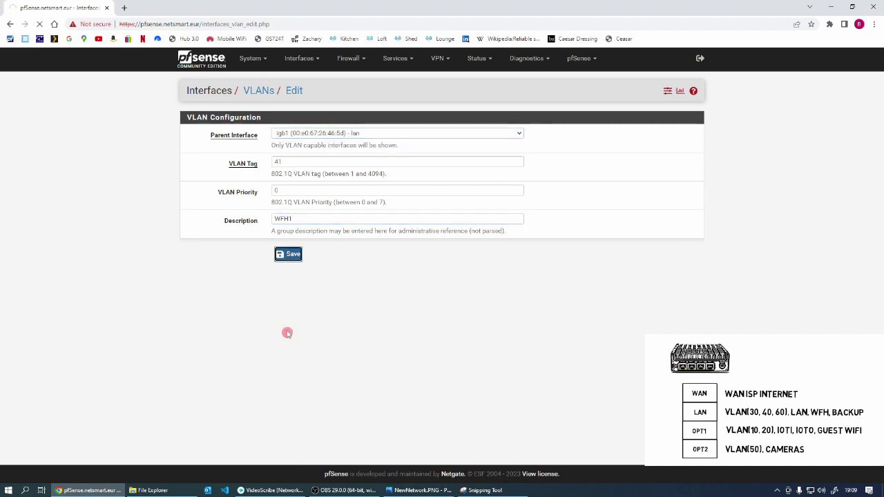
# Add and save VLANs on parent interface igb1 (lan) with tag 42, description WFH42, and tag 43, description WFH3
pyautogui.click(517, 133)
pyautogui.click(398, 219)
pyautogui.click(288, 254)
# Add and save a VLAN on parent interface igb3 (opt1) with tag 50 and description Cameras
pyautogui.click(397, 132)
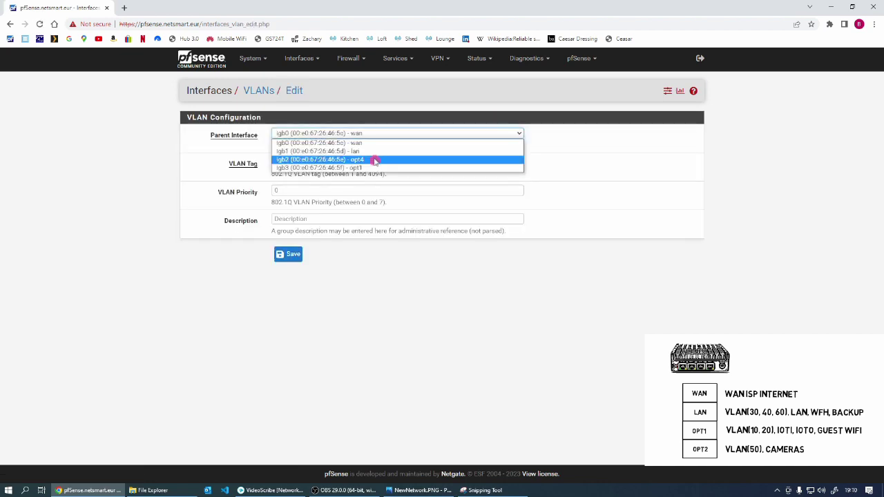
pyautogui.click(375, 160)
pyautogui.click(398, 162)
pyautogui.write('50')
pyautogui.click(397, 219)
pyautogui.write('CAM')
pyautogui.click(288, 254)
pyautogui.click(691, 279)
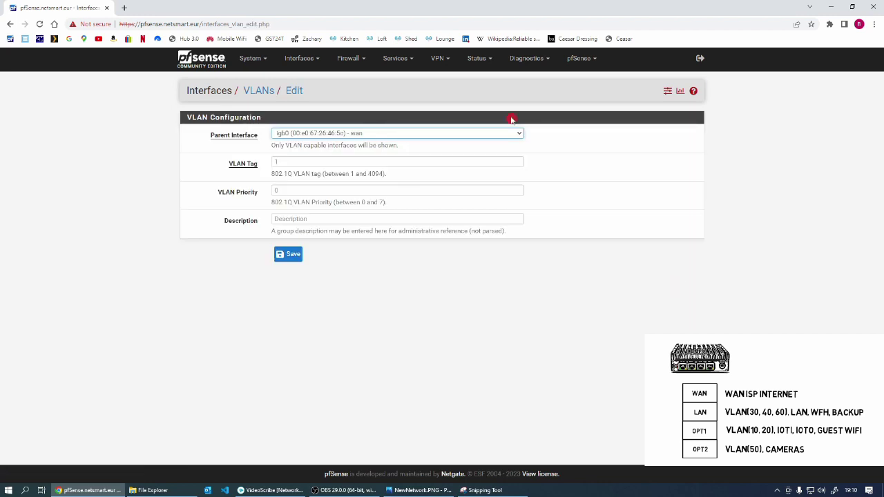
pyautogui.click(397, 219)
pyautogui.click(288, 254)
# Add and save a VLAN on parent interface igb1 (lan) with tag 60 and description Backup
pyautogui.click(688, 292)
pyautogui.click(359, 150)
pyautogui.click(397, 162)
pyautogui.write('60')
pyautogui.click(295, 219)
pyautogui.write('Backup')
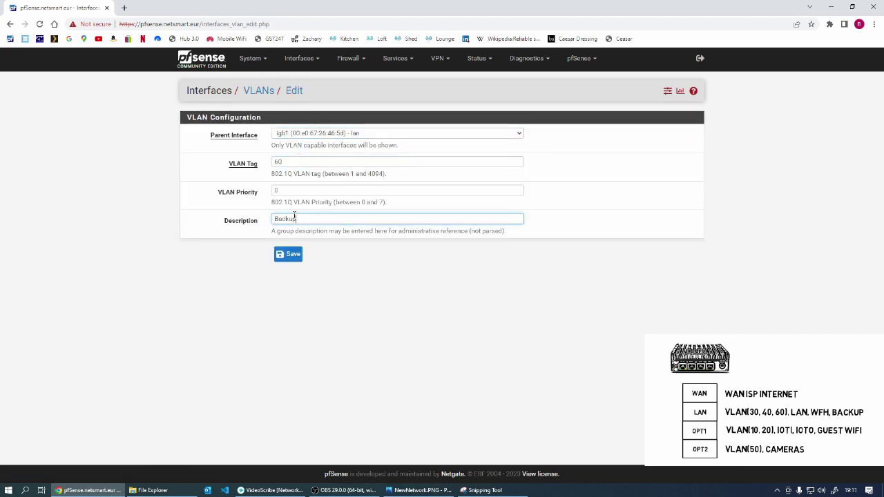
pyautogui.click(288, 254)
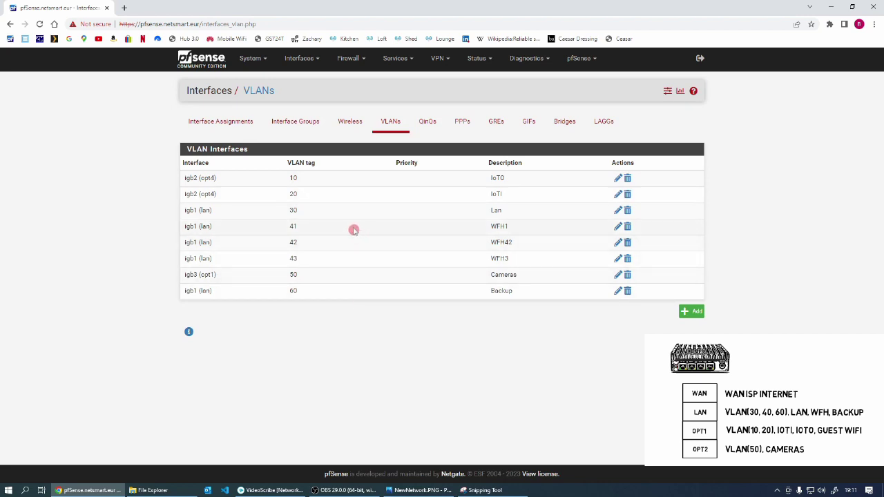
# In the interface assignments, add VLANs 10, 20, 30, 41, 42, 43, 50 and 60 as new interfaces and save
pyautogui.click(212, 123)
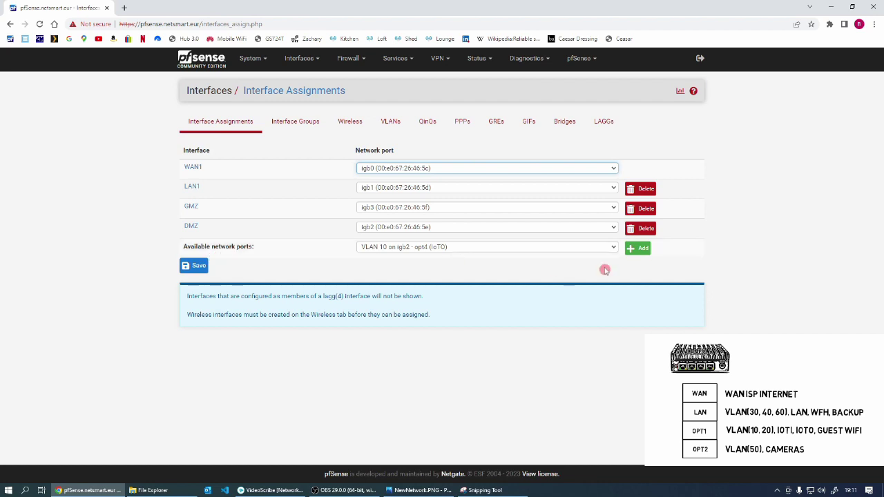
pyautogui.click(639, 250)
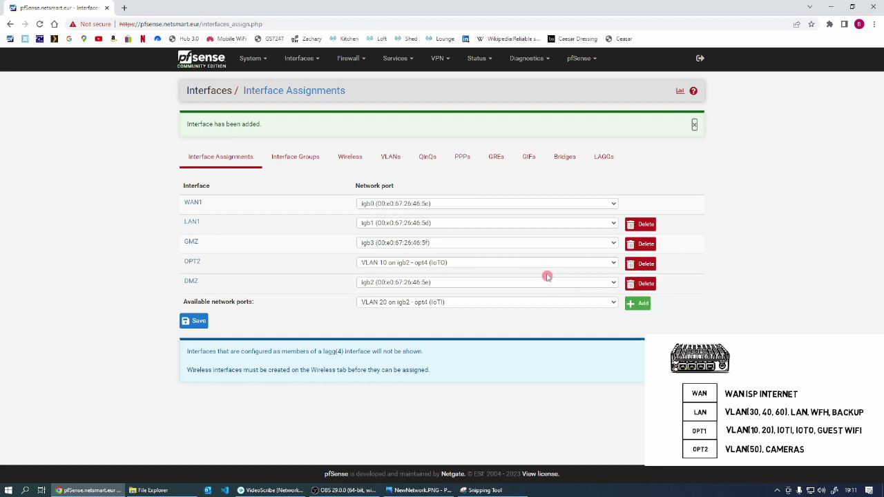
pyautogui.click(641, 304)
pyautogui.click(639, 326)
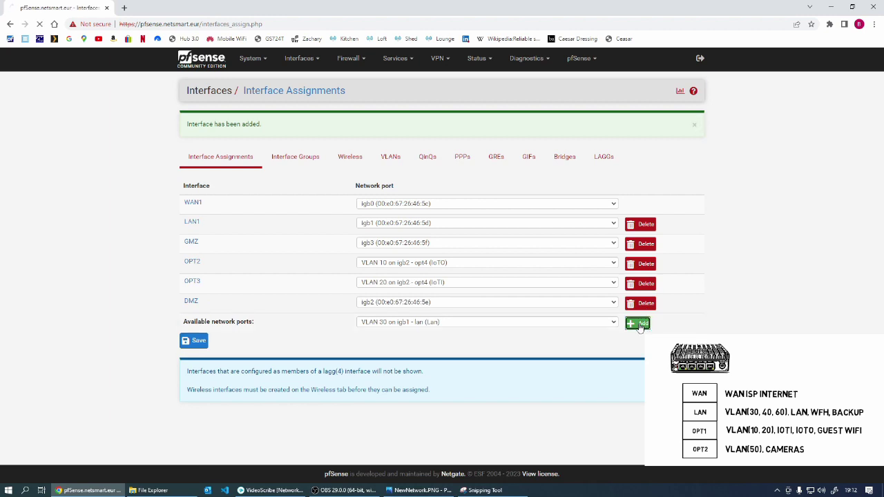
pyautogui.click(639, 344)
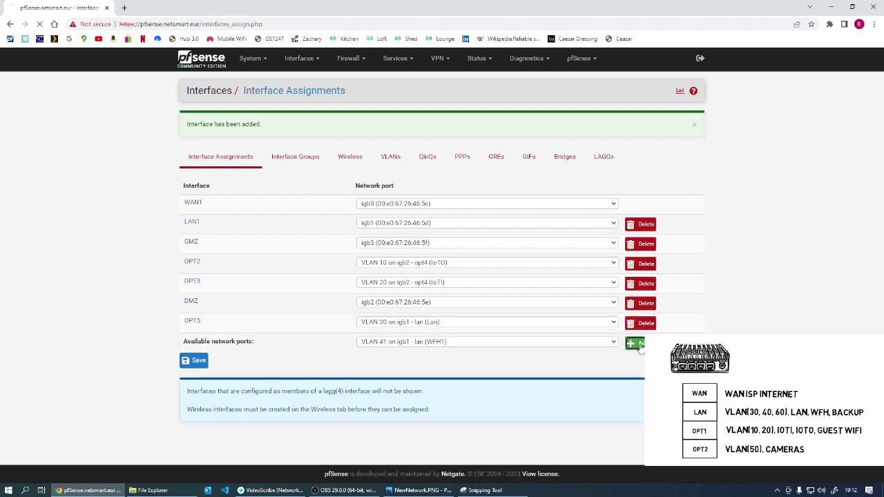
pyautogui.click(633, 364)
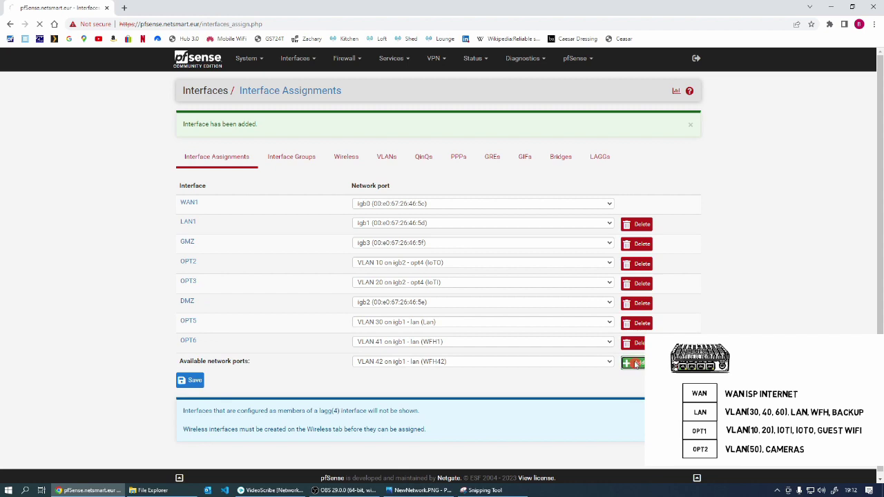
pyautogui.click(634, 382)
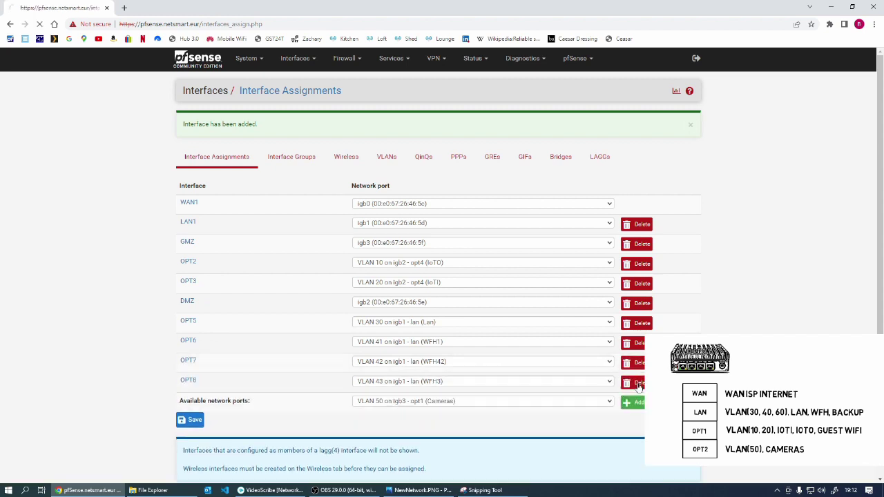
pyautogui.click(633, 403)
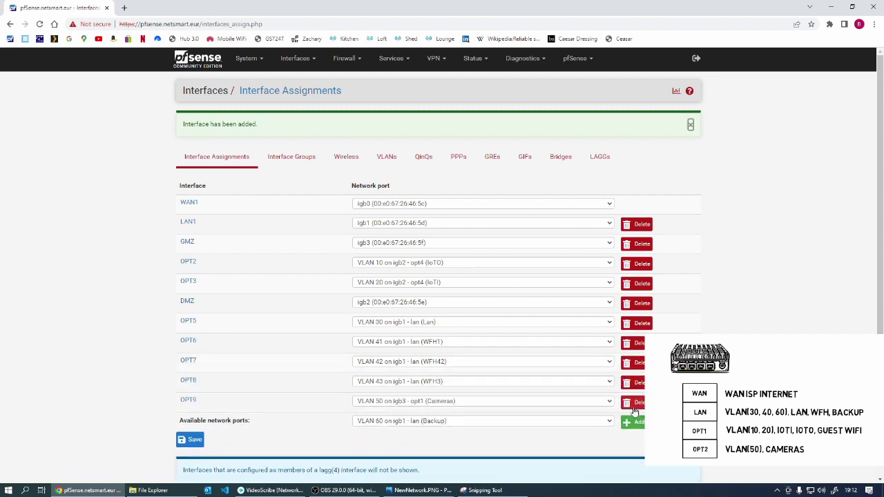
pyautogui.click(634, 424)
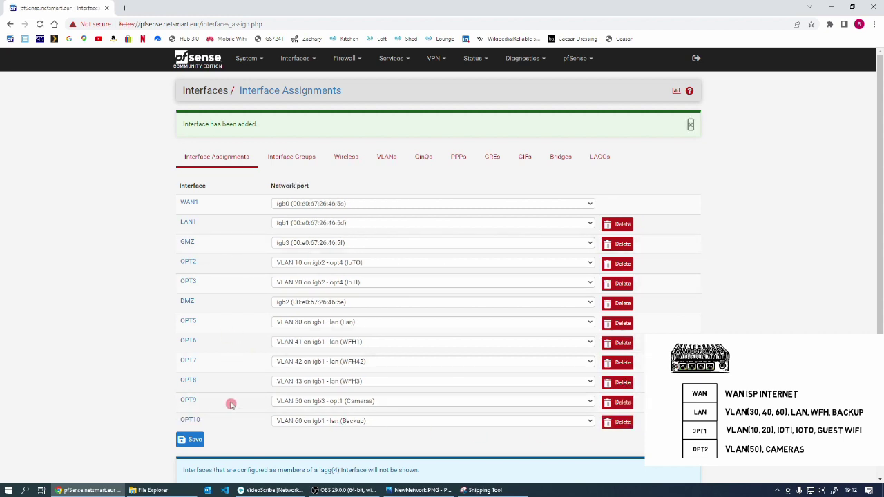
pyautogui.scroll(-1, 230, 404)
pyautogui.scroll(-2, 230, 404)
pyautogui.click(193, 378)
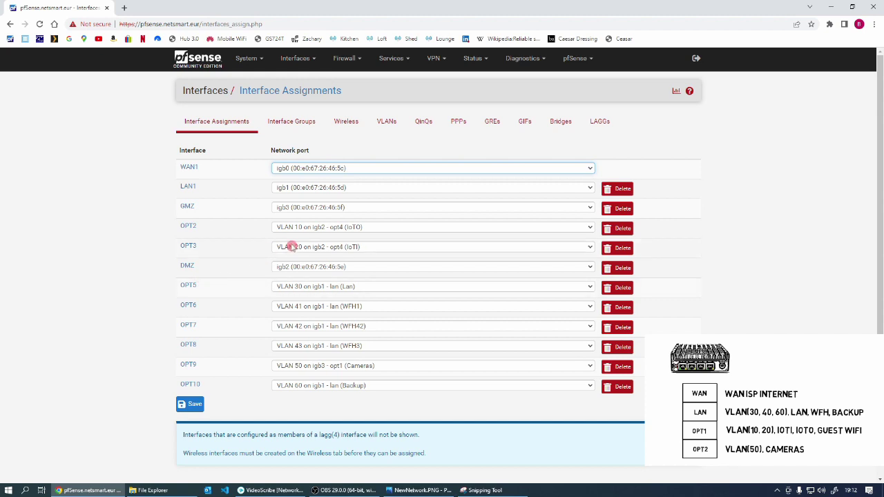
# Open the OPT2 interface (VLAN 10), enable it and set its IPv4 configuration type to Static IPv4
pyautogui.click(189, 228)
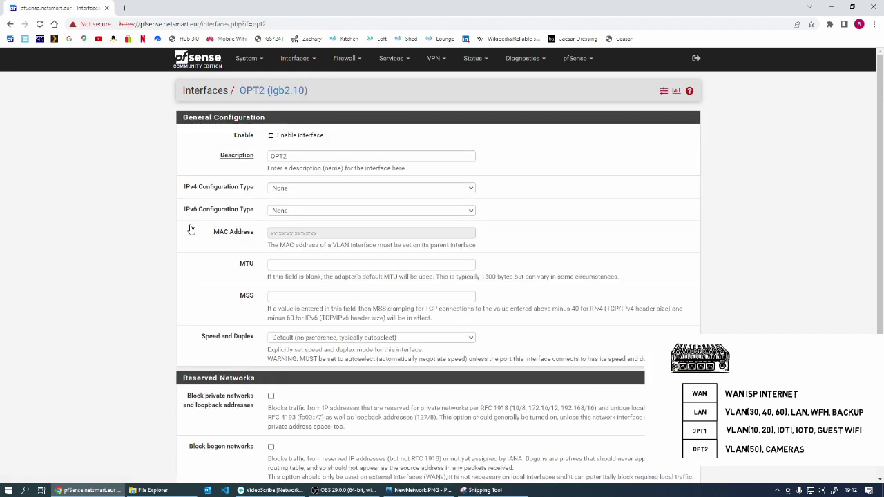
pyautogui.click(271, 136)
pyautogui.click(471, 190)
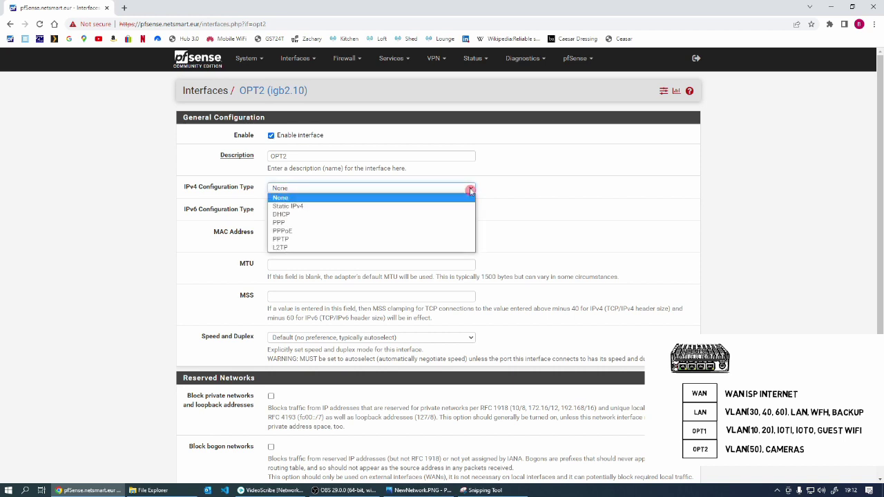
pyautogui.click(304, 207)
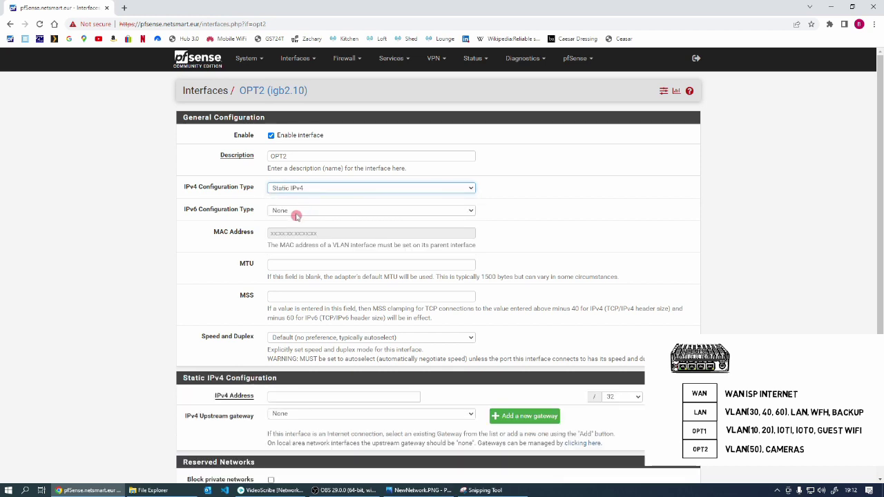
# Set OPT2's static IPv4 address to 192.168.10.1/24, then save and apply the changes
pyautogui.click(279, 396)
pyautogui.write('19')
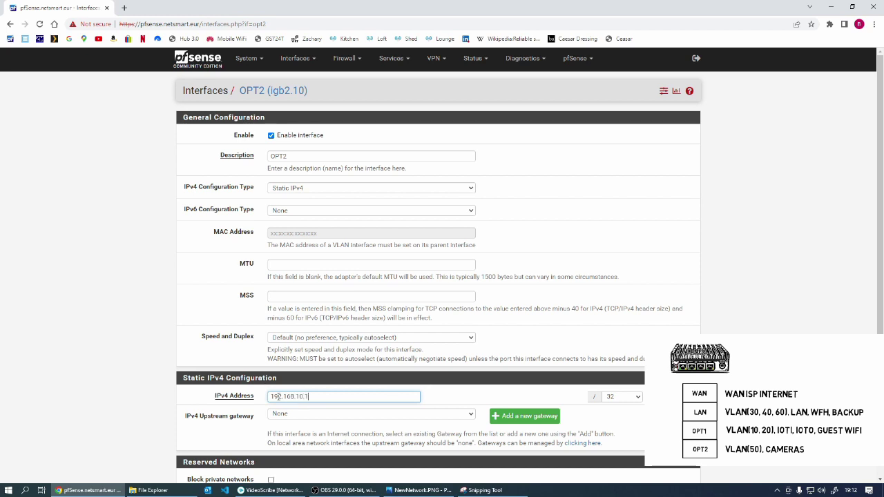
pyautogui.write('2.168.10.1')
pyautogui.click(626, 398)
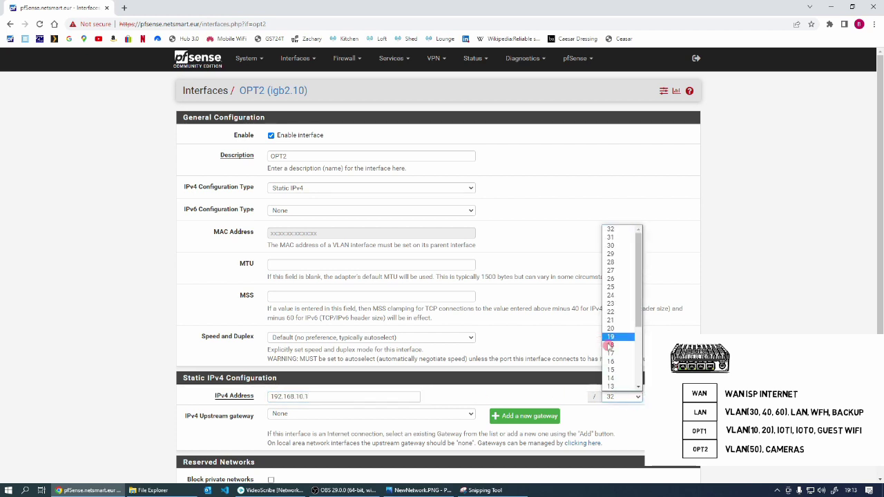
pyautogui.click(614, 297)
pyautogui.scroll(-3, 304, 414)
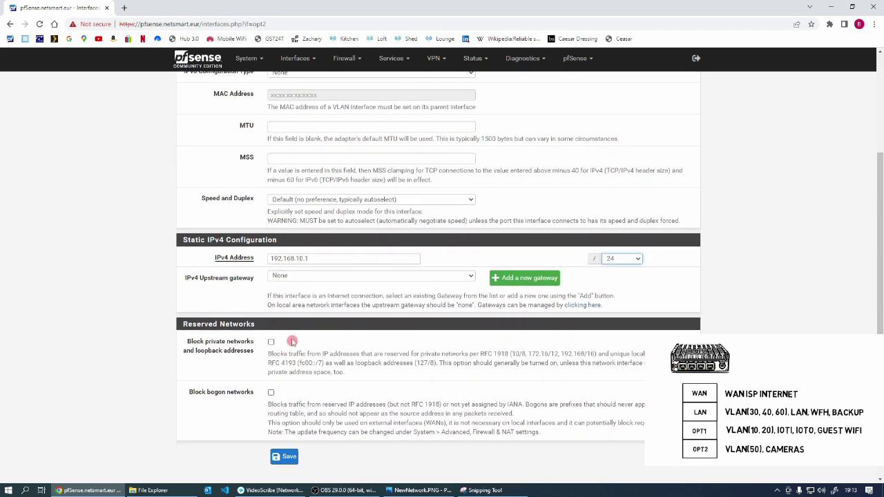
pyautogui.scroll(1, 291, 332)
pyautogui.scroll(-1, 290, 332)
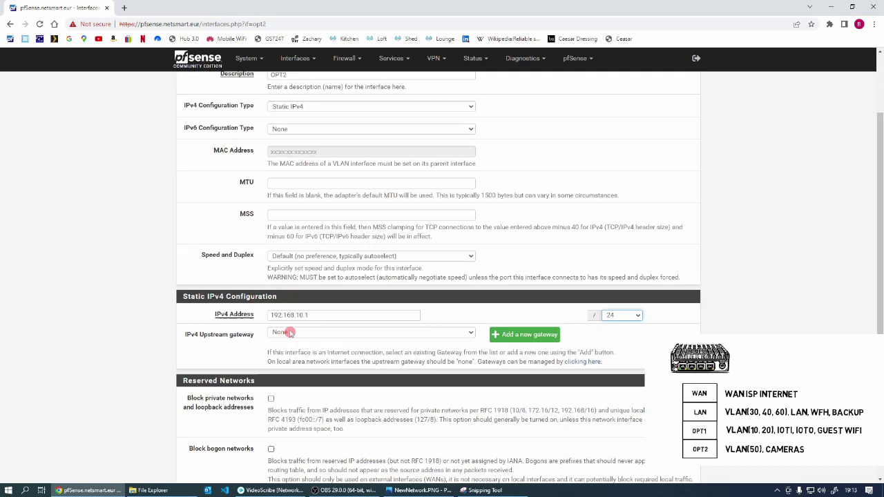
pyautogui.click(285, 457)
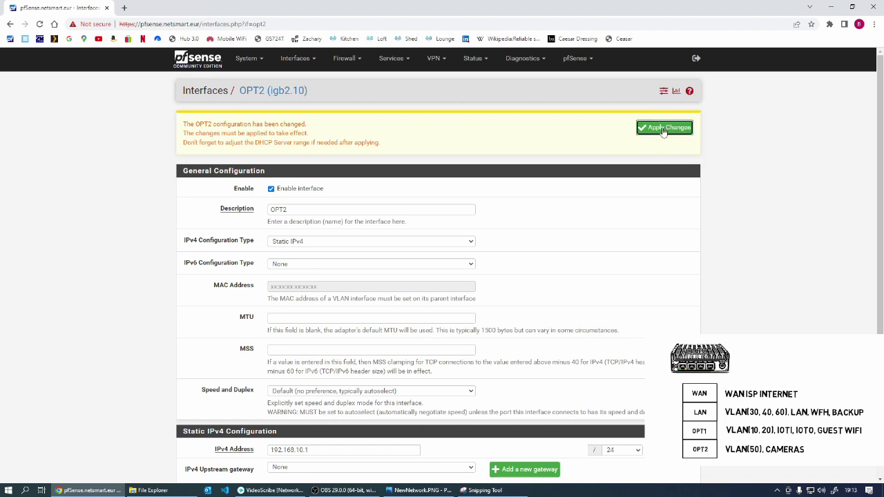
pyautogui.click(663, 129)
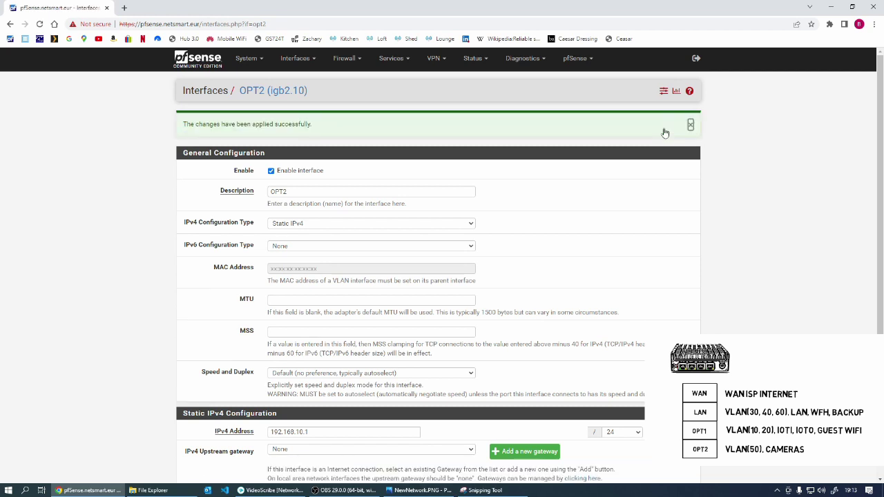
# Change the OPT2 interface's description to IoTO, then save and apply the changes
pyautogui.click(296, 193)
pyautogui.doubleClick(296, 193)
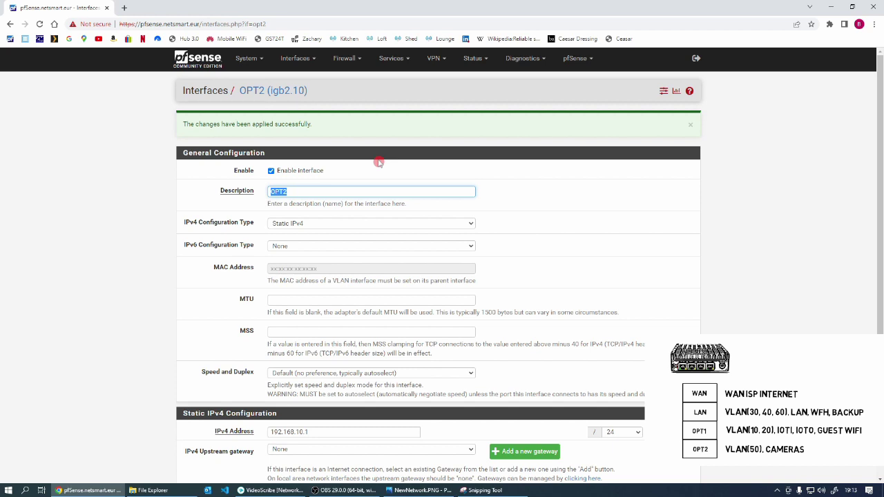
pyautogui.press('BackSpace')
pyautogui.scroll(-3, 400, 314)
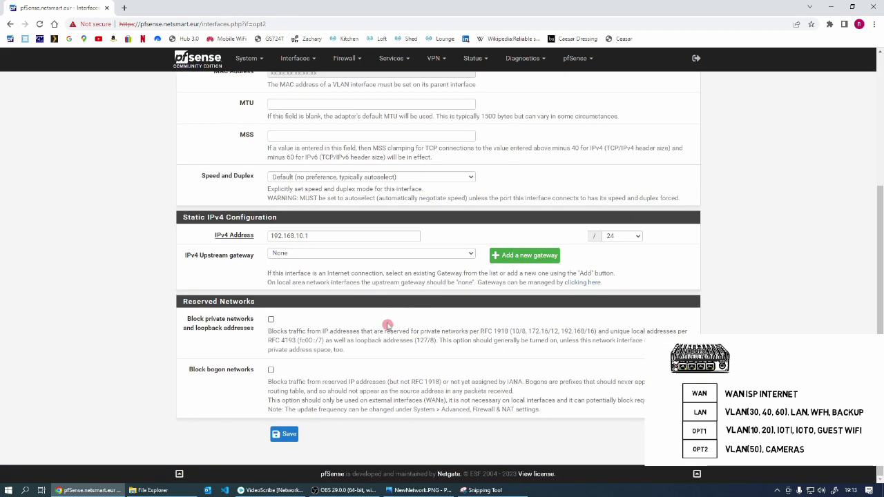
pyautogui.click(286, 435)
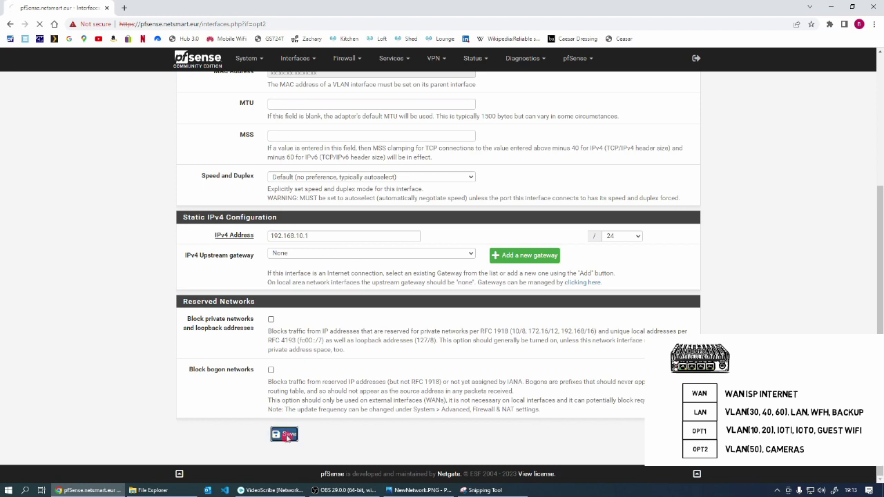
pyautogui.click(663, 132)
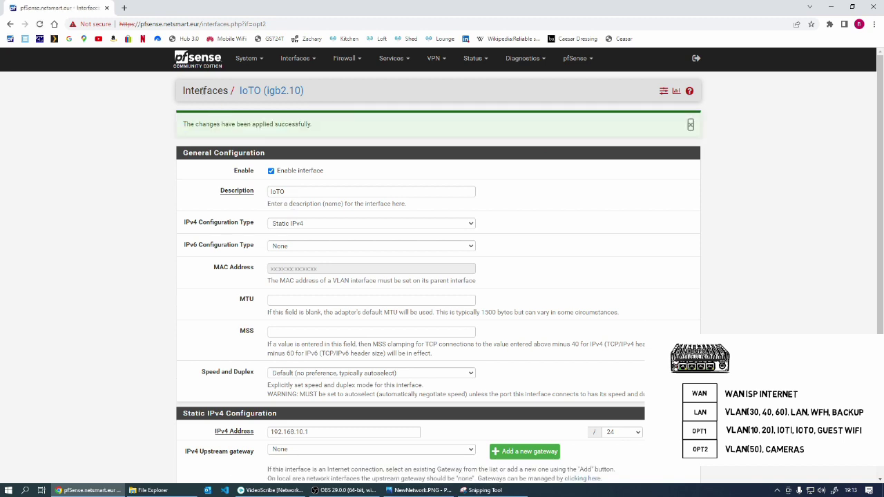
# From the interface assignments, open OPT3 (VLAN 20), enable it, describe it as IoTI and choose Static IPv4
pyautogui.click(306, 62)
pyautogui.click(297, 74)
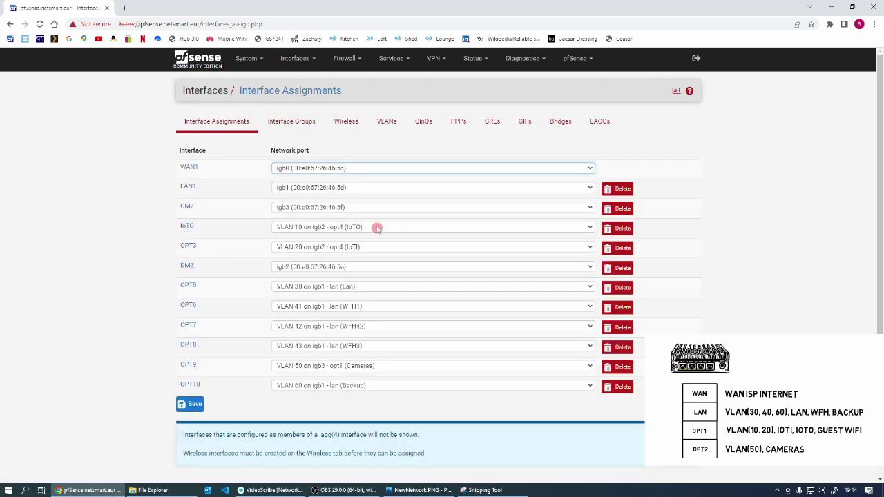
pyautogui.click(189, 248)
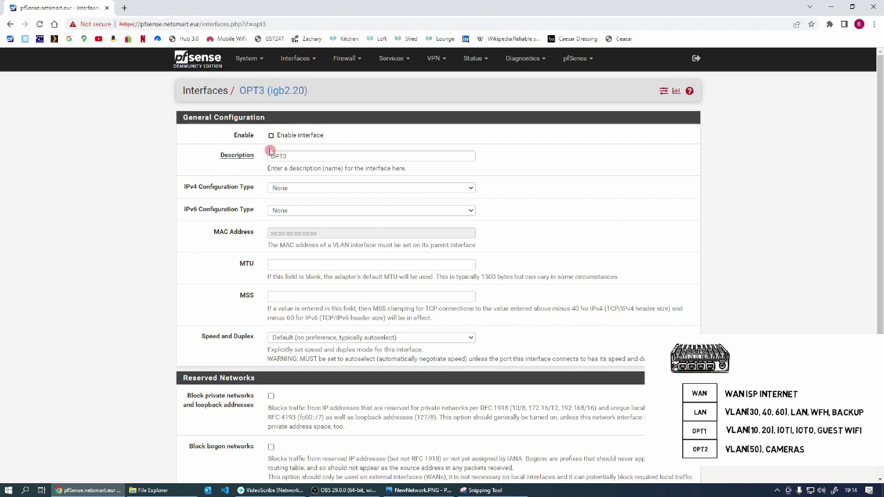
pyautogui.click(270, 136)
pyautogui.moveTo(290, 155); pyautogui.dragTo(268, 150)
pyautogui.press('BackSpace')
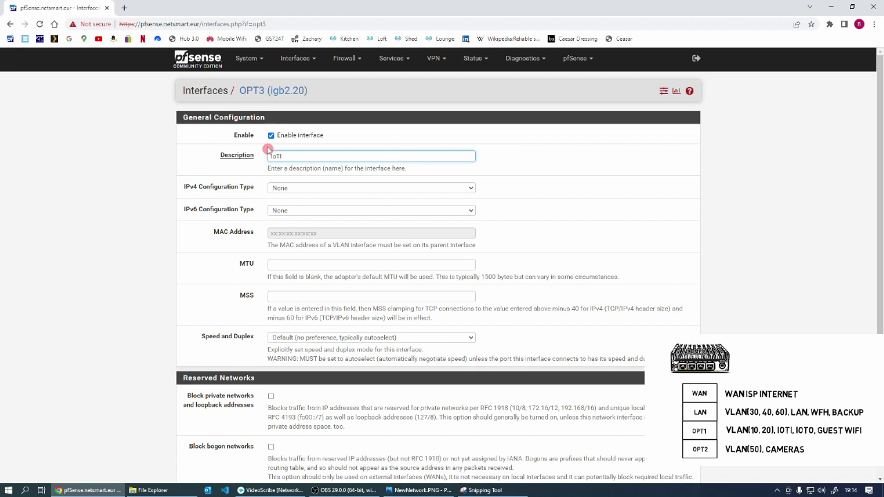
pyautogui.click(294, 190)
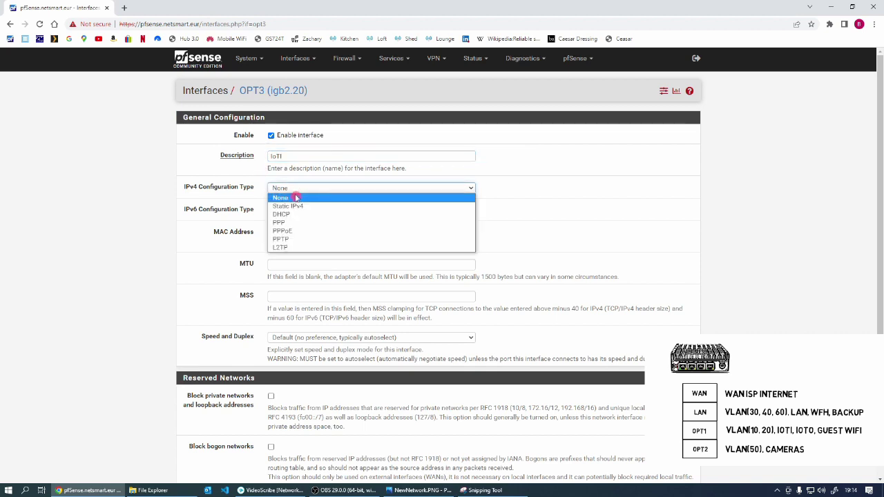
pyautogui.click(291, 205)
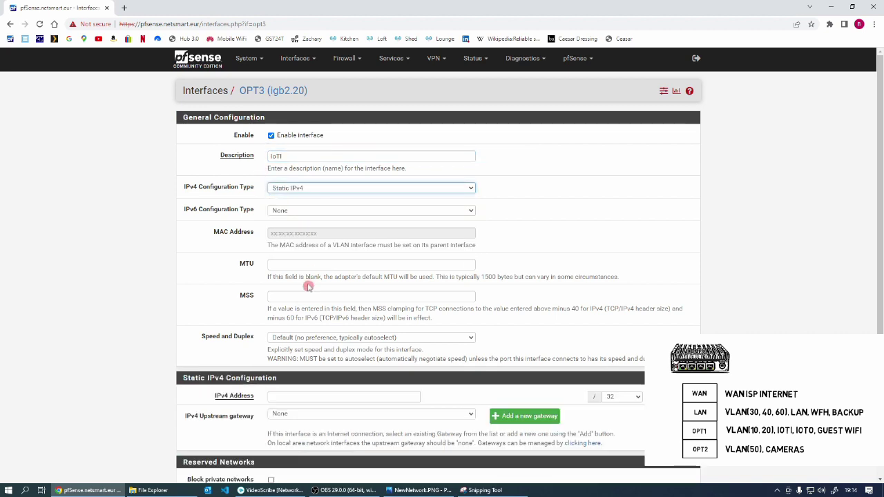
# Set the static IPv4 address of OPT3 (IoTI) to 192.168.20.1/24, then save and apply the changes
pyautogui.click(285, 396)
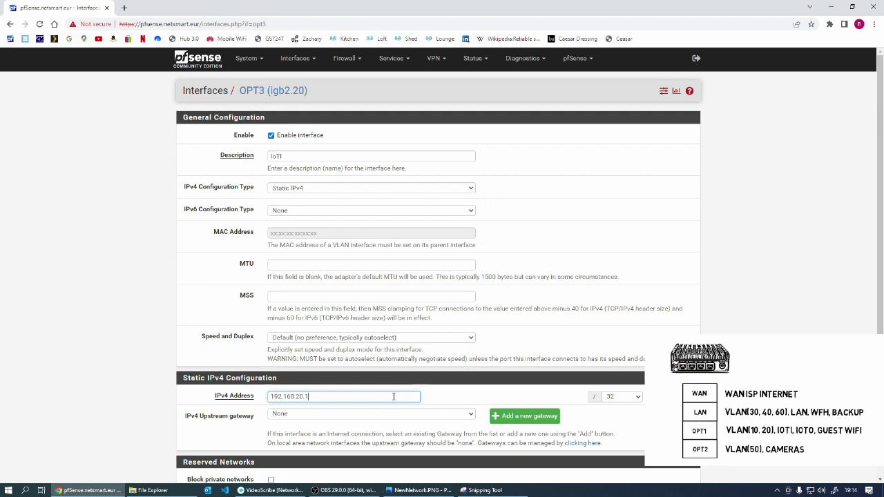
pyautogui.scroll(-3, 381, 398)
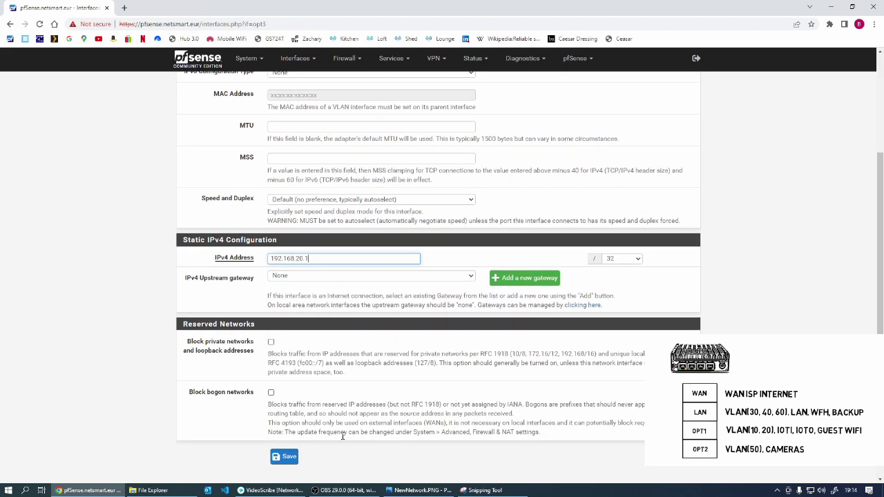
pyautogui.click(285, 459)
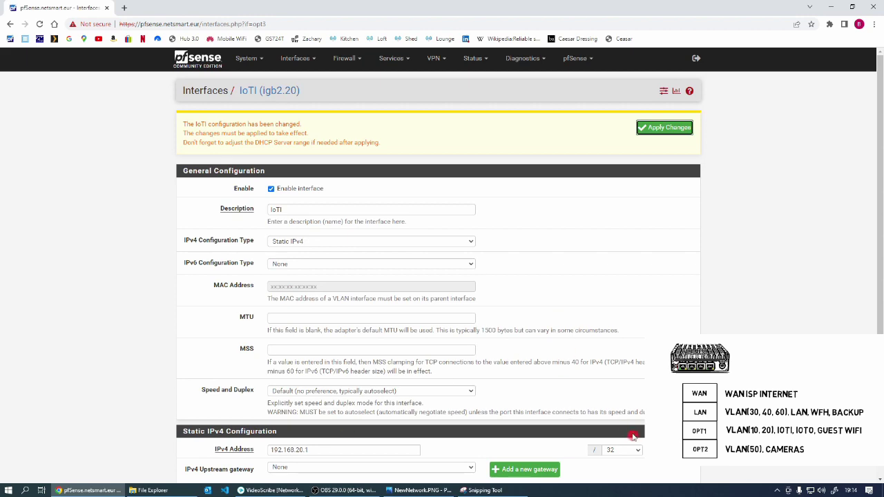
pyautogui.click(636, 450)
pyautogui.click(623, 354)
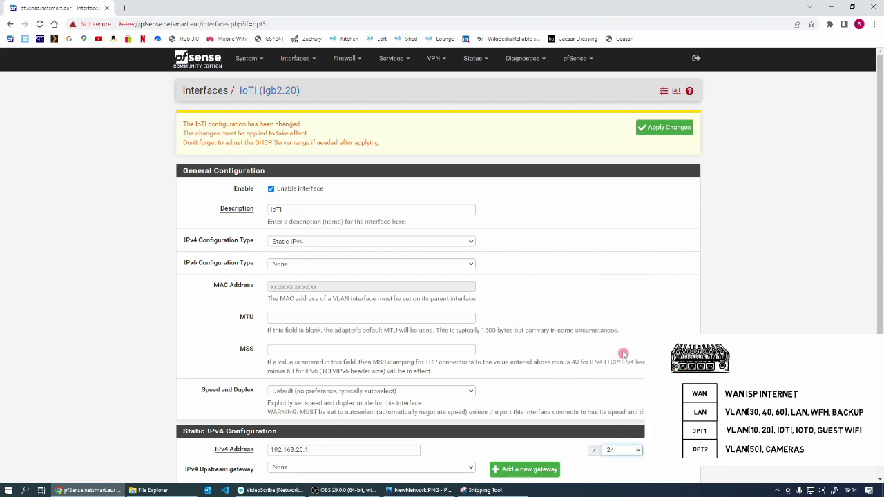
pyautogui.scroll(-3, 198, 386)
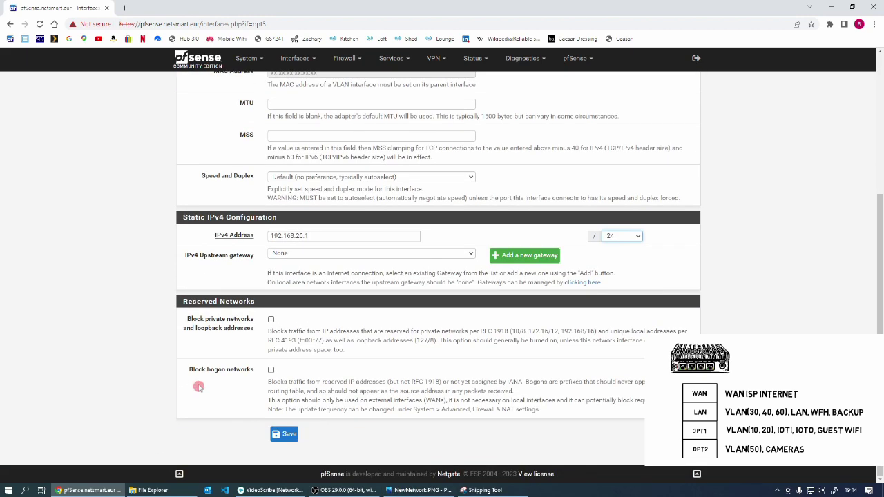
pyautogui.click(285, 435)
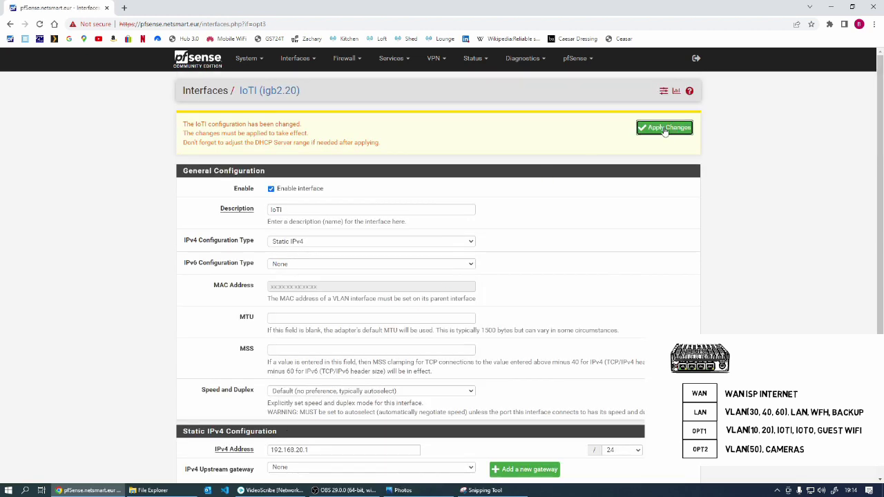
pyautogui.click(665, 130)
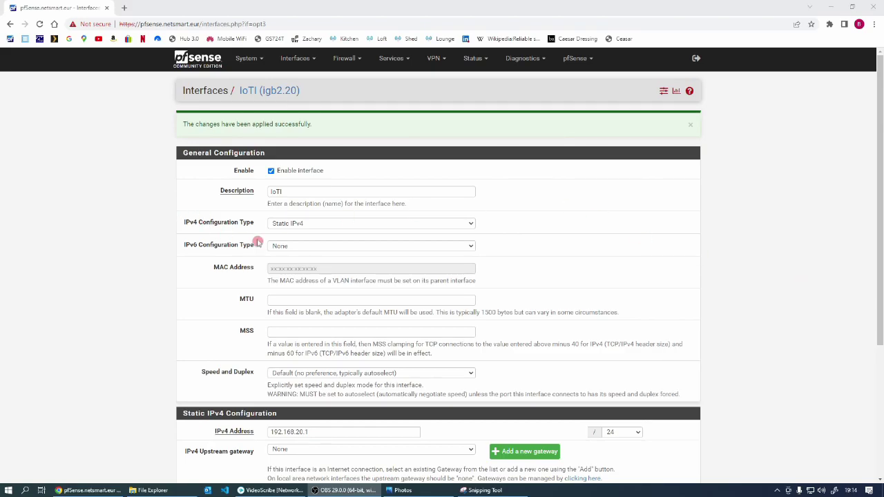
# Open OPT5 (VLAN 30), enable it, describe it as Lan and give it the static IPv4 address 192.168.30.1
pyautogui.click(295, 58)
pyautogui.click(271, 138)
pyautogui.doubleClick(278, 156)
pyautogui.write('Lanx')
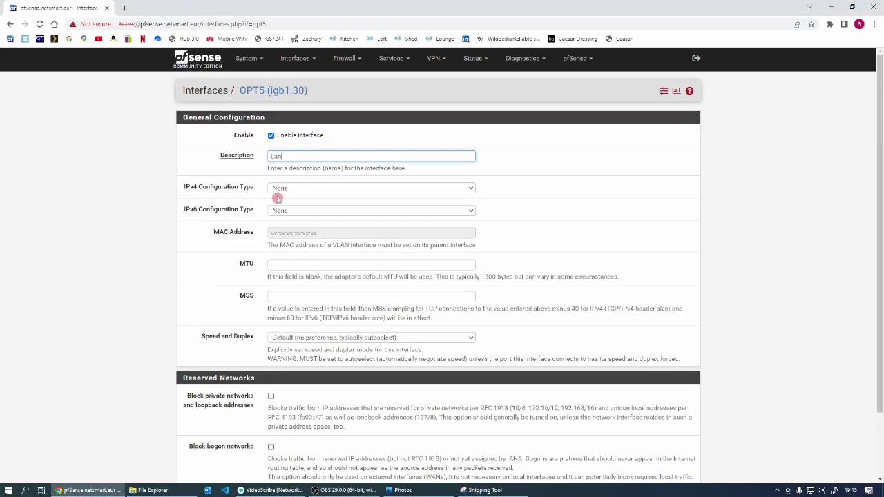
pyautogui.click(371, 188)
pyautogui.click(290, 201)
pyautogui.click(343, 396)
pyautogui.write('192.168.30.1')
pyautogui.click(619, 296)
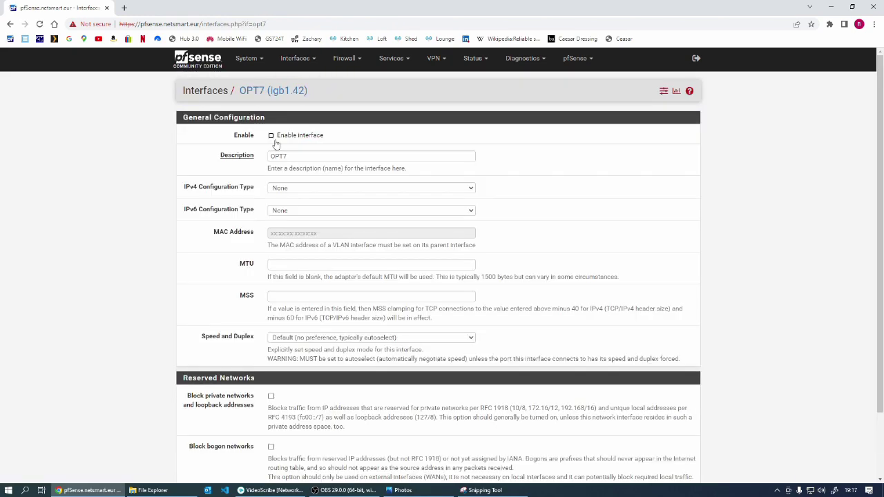
# Set the IPv4 configuration type of OPT7 (VLAN 42) to Static IPv4
pyautogui.click(324, 188)
pyautogui.click(325, 206)
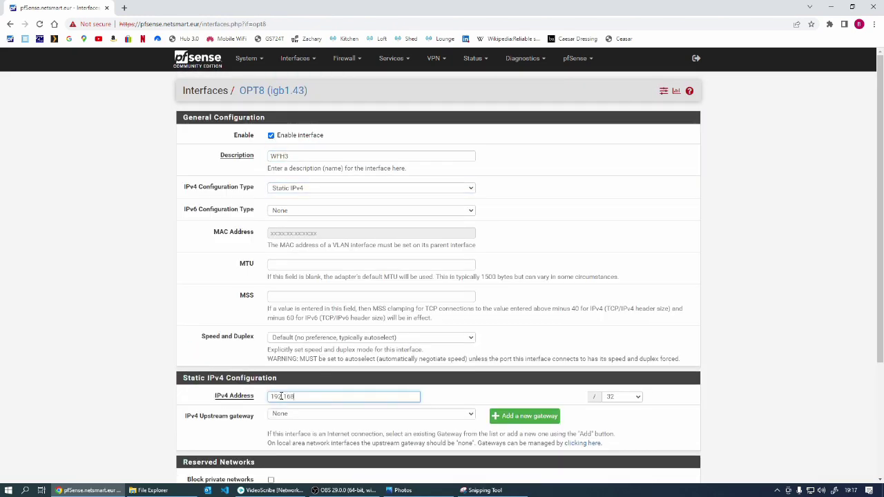
# Enable OPT9 (VLAN 50) with the description Camera, save it, and return to the interface assignments
pyautogui.click(272, 136)
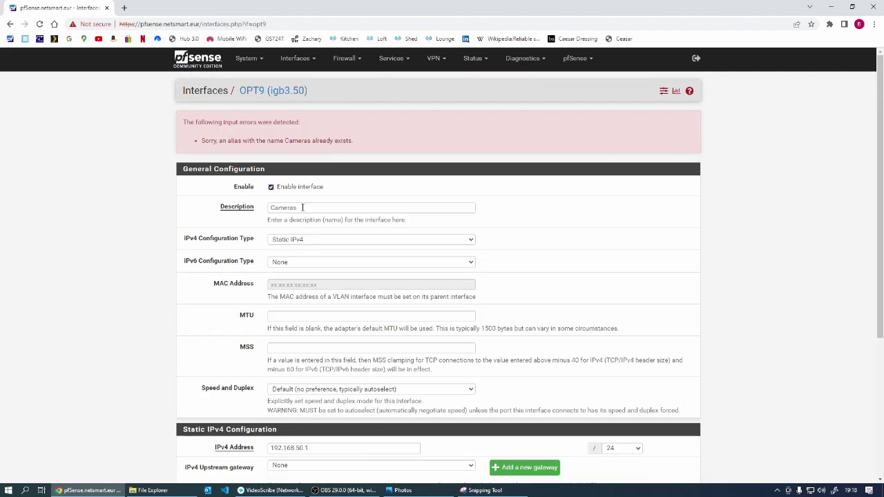
pyautogui.scroll(-5, 442, 276)
pyautogui.click(284, 436)
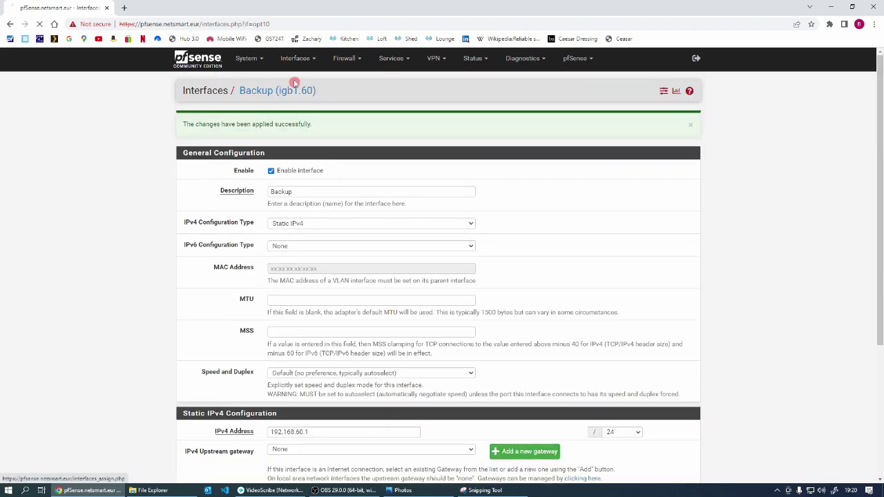
pyautogui.click(294, 81)
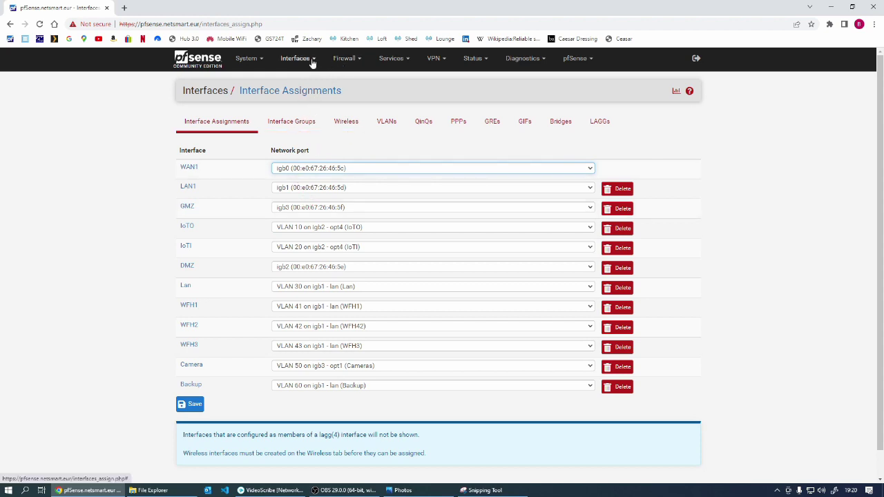
# Open the DHCP server settings and review LAN1's address range, DNS servers, domain search list and NTP options
pyautogui.click(397, 60)
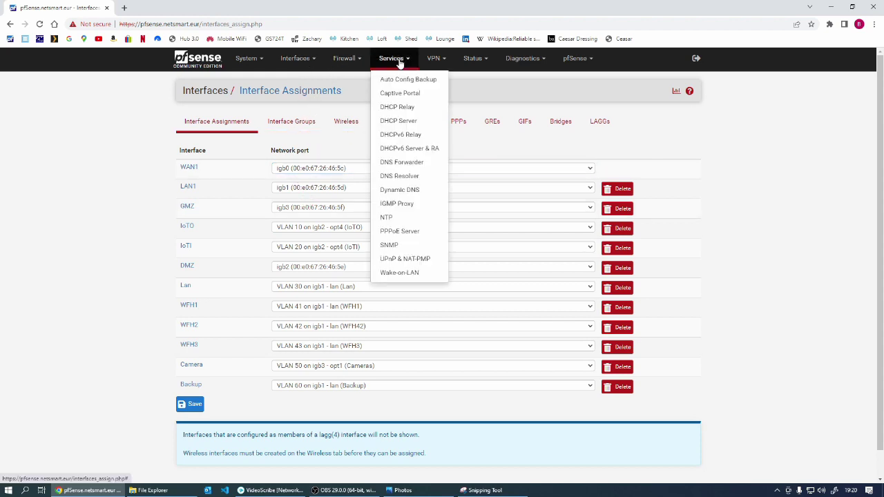
pyautogui.click(398, 122)
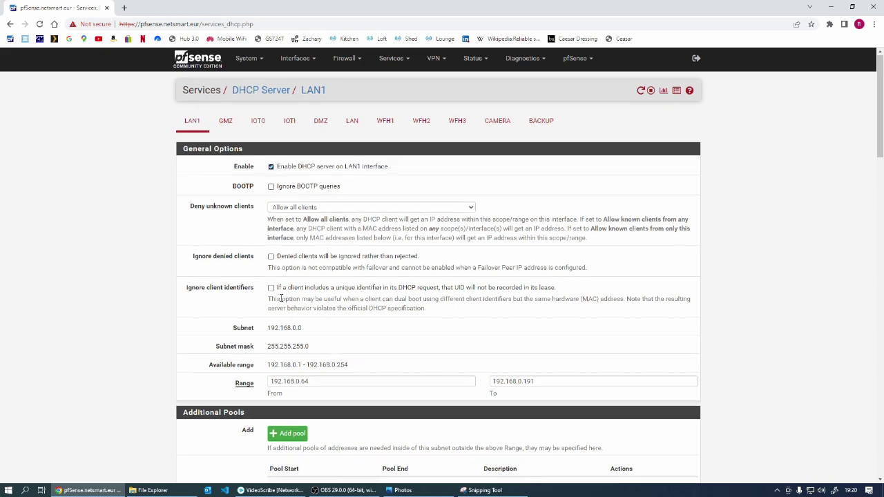
pyautogui.scroll(-3, 281, 299)
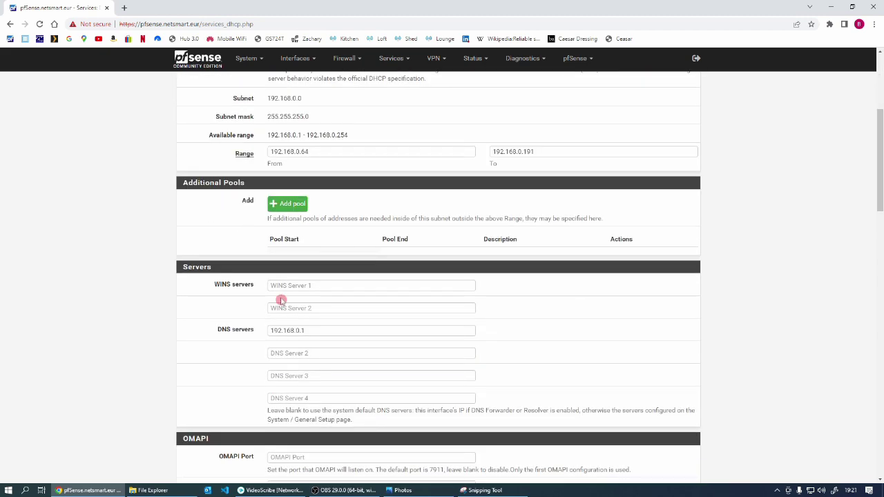
pyautogui.scroll(-4, 281, 300)
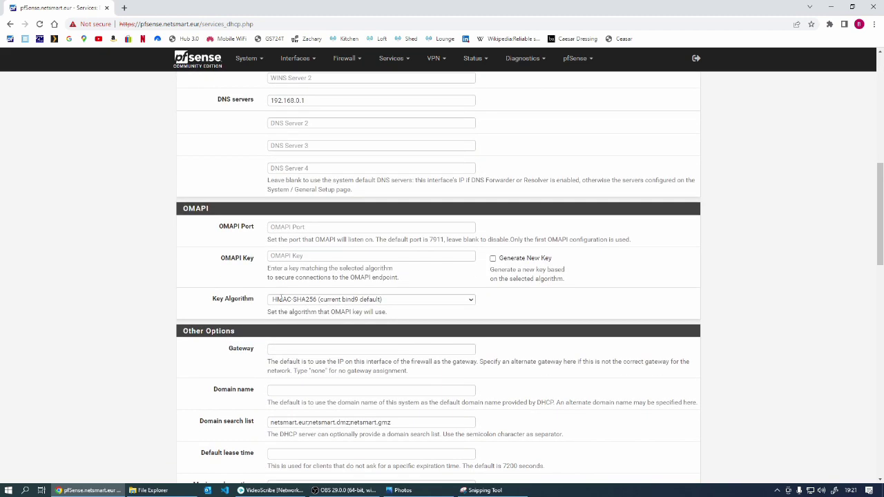
pyautogui.scroll(-10, 281, 300)
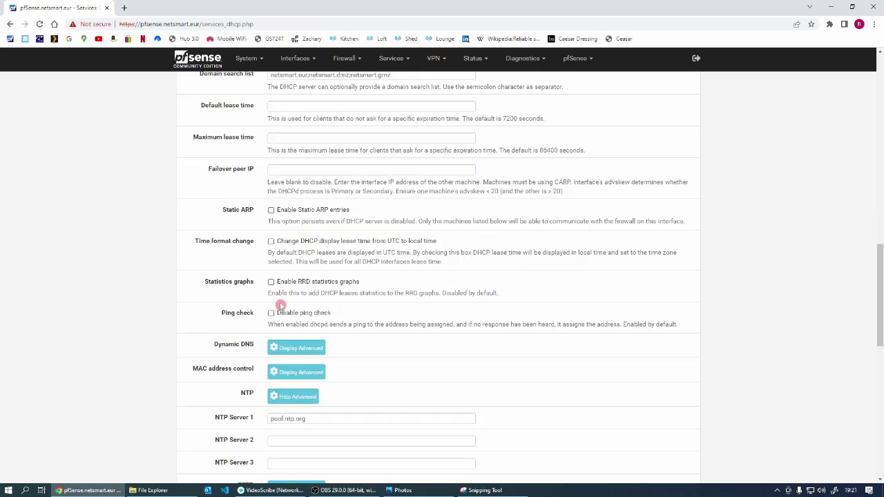
pyautogui.scroll(-3, 281, 304)
pyautogui.scroll(20, 281, 304)
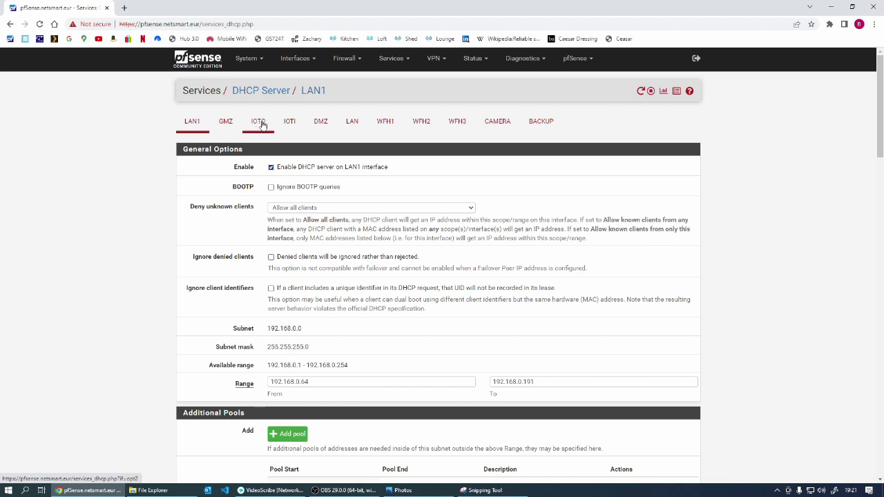
# Enable the DHCP server on the IOTO interface with the range 192.168.10.64 to 192.168.10.191
pyautogui.click(259, 125)
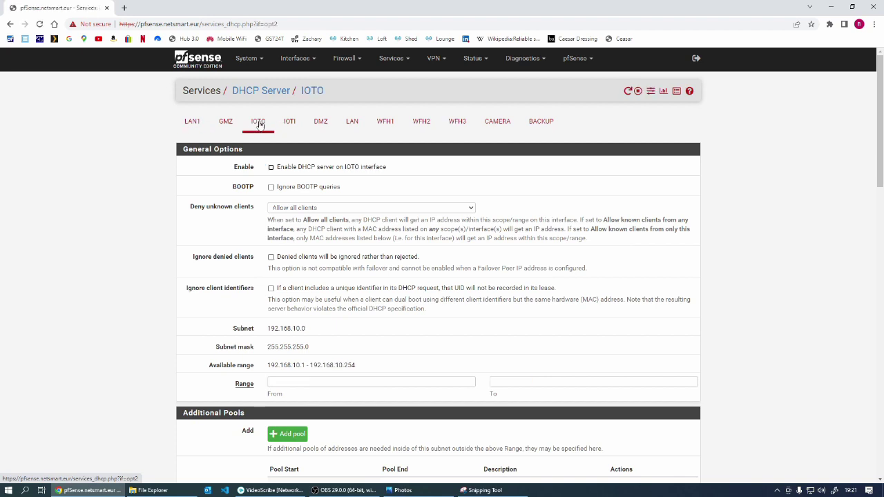
pyautogui.click(271, 167)
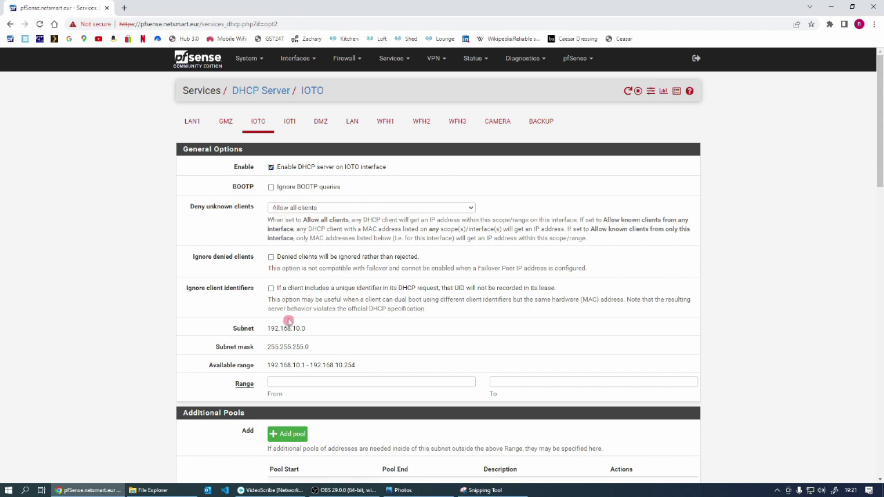
pyautogui.click(290, 385)
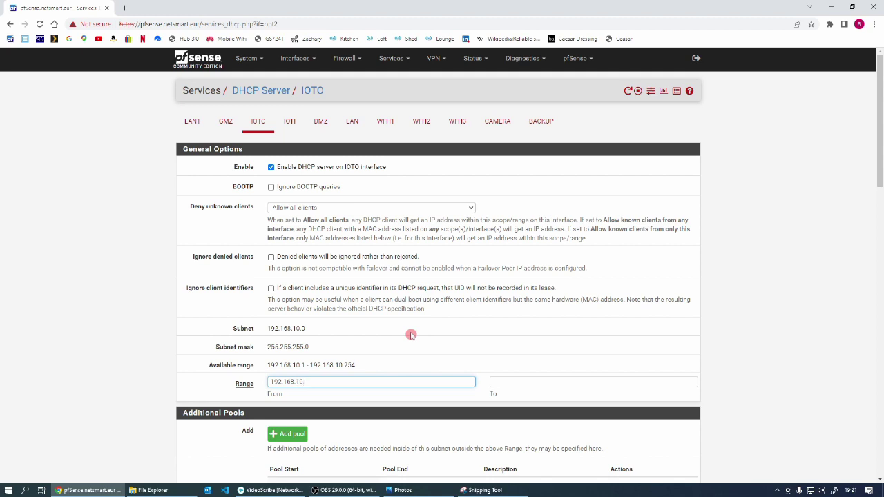
pyautogui.click(506, 384)
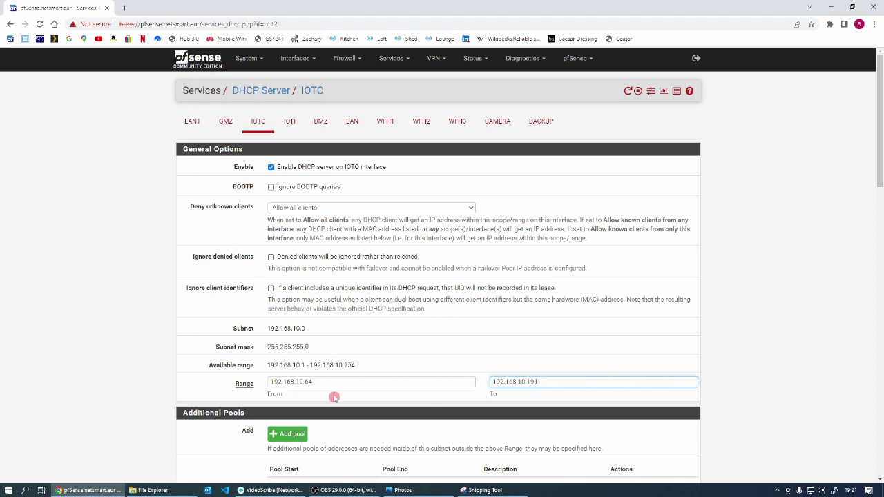
# Review IOTO's remaining DHCP options and view the blank static mapping form, returning to the IOTO settings
pyautogui.scroll(-5, 334, 397)
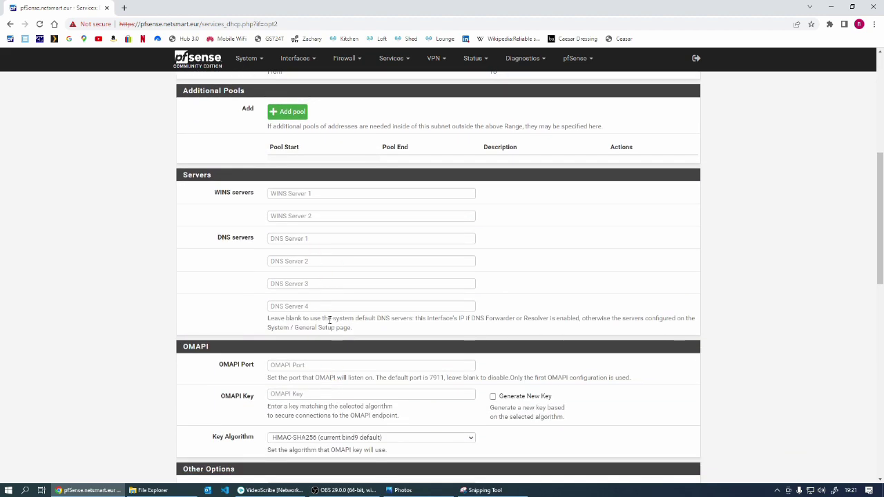
pyautogui.scroll(-4, 320, 318)
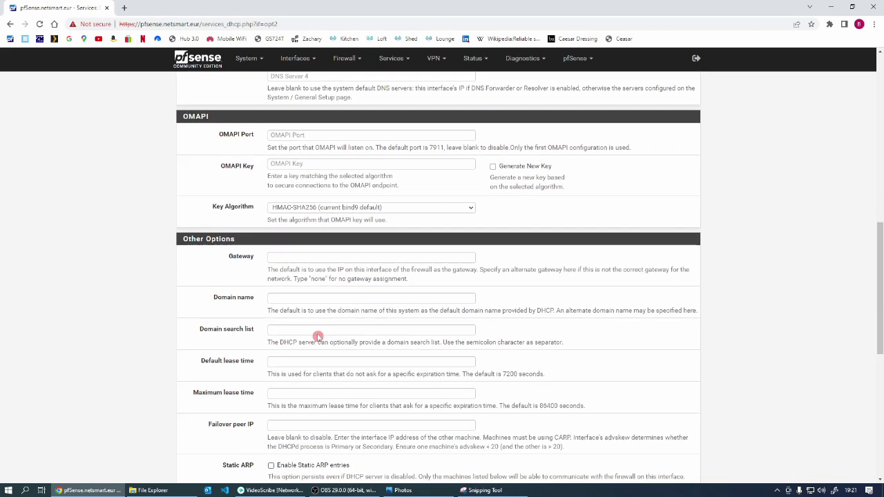
pyautogui.scroll(-6, 317, 335)
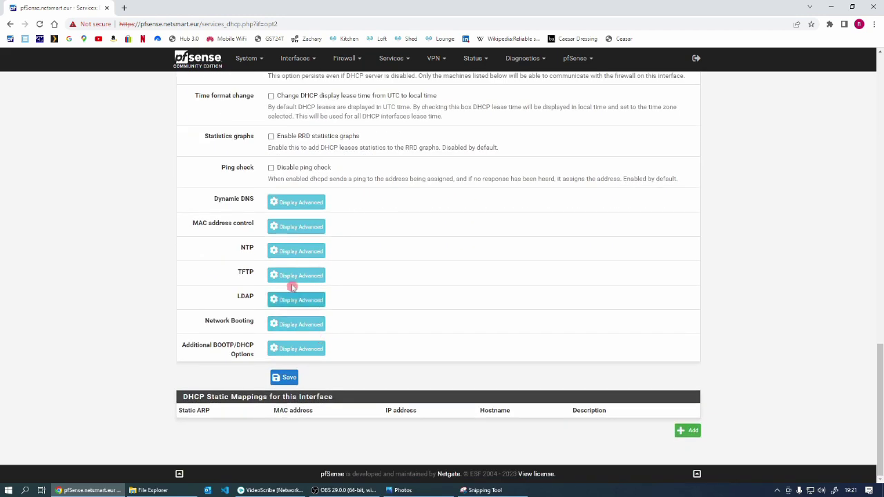
pyautogui.click(691, 434)
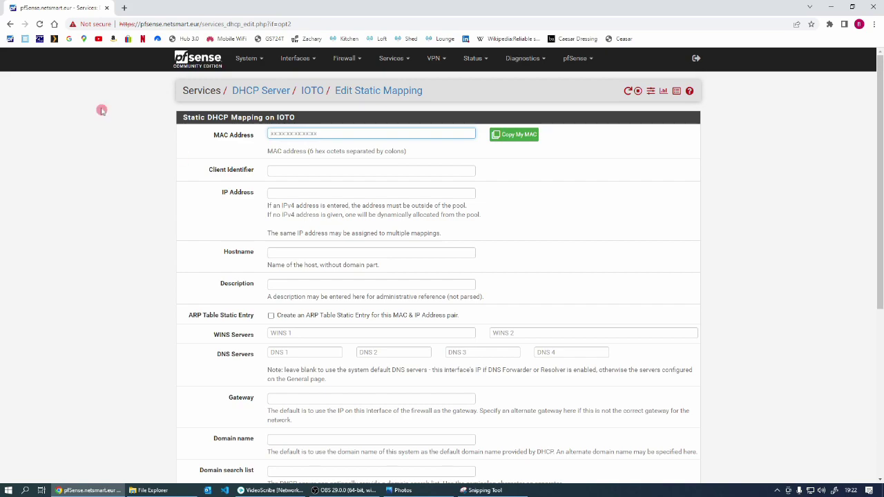
pyautogui.click(10, 25)
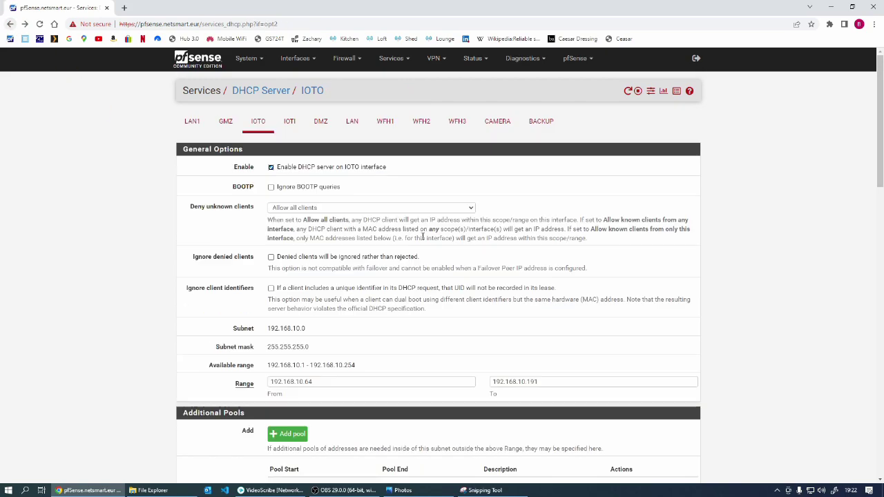
# Save the IOTO interface's DHCP server settings
pyautogui.scroll(-5, 405, 297)
pyautogui.scroll(-10, 405, 299)
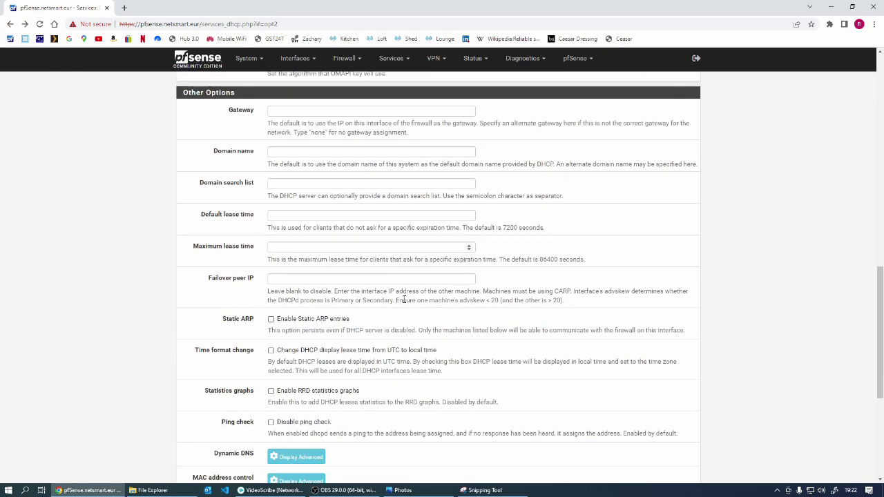
pyautogui.click(284, 379)
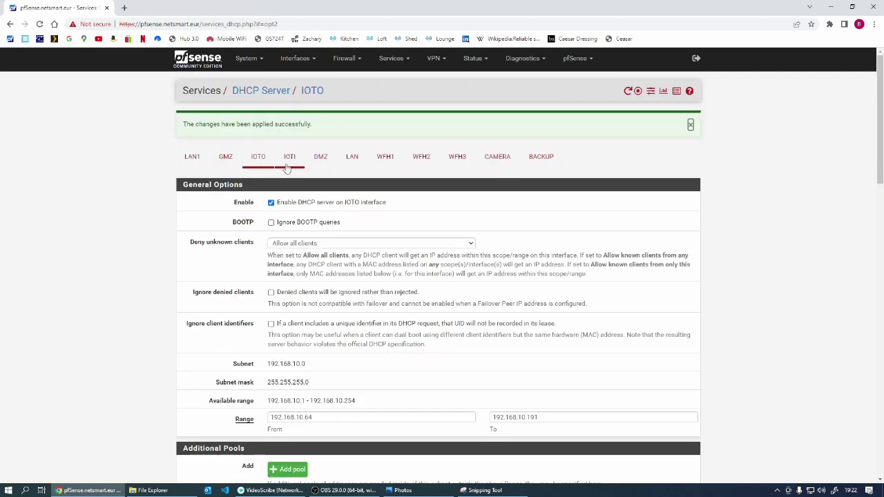
# Enable the DHCP server on the IOTI interface with the range 192.168.20.64 to 192.168.20.191 and save the settings
pyautogui.click(290, 157)
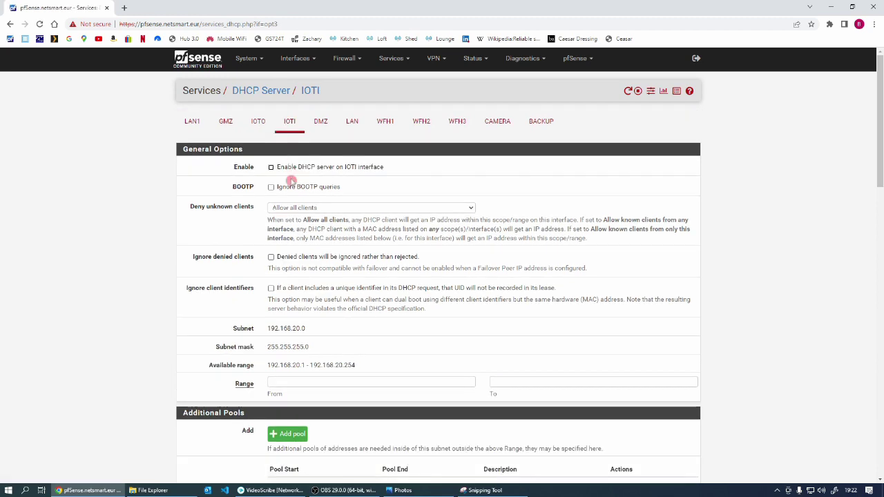
pyautogui.click(271, 168)
pyautogui.click(294, 381)
pyautogui.click(291, 374)
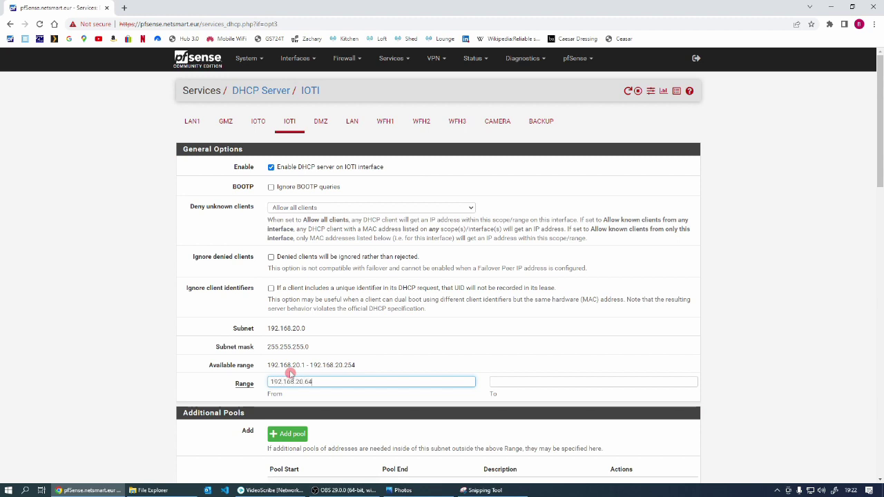
pyautogui.press('Tab')
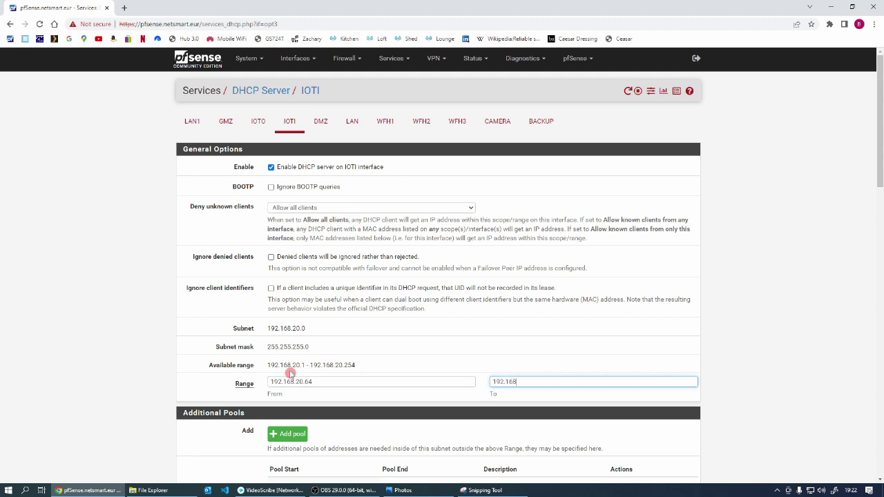
pyautogui.write('192.168.20.191')
pyautogui.scroll(-8, 345, 336)
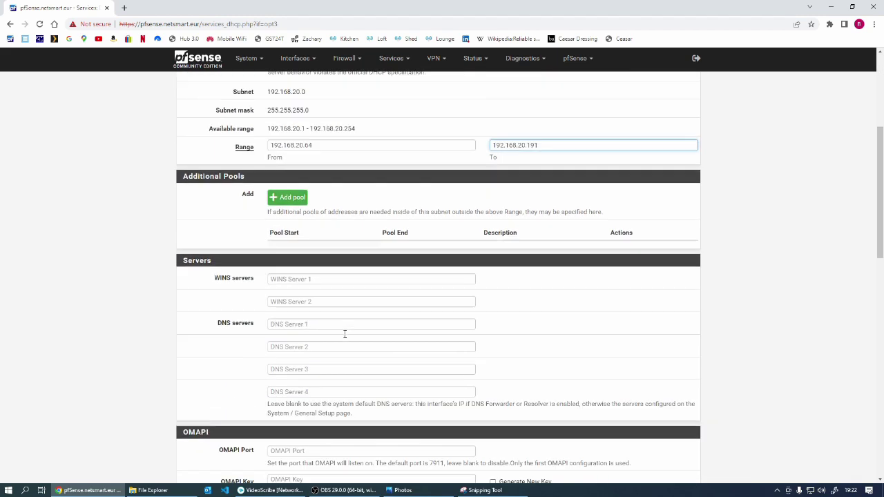
pyautogui.scroll(-9, 339, 334)
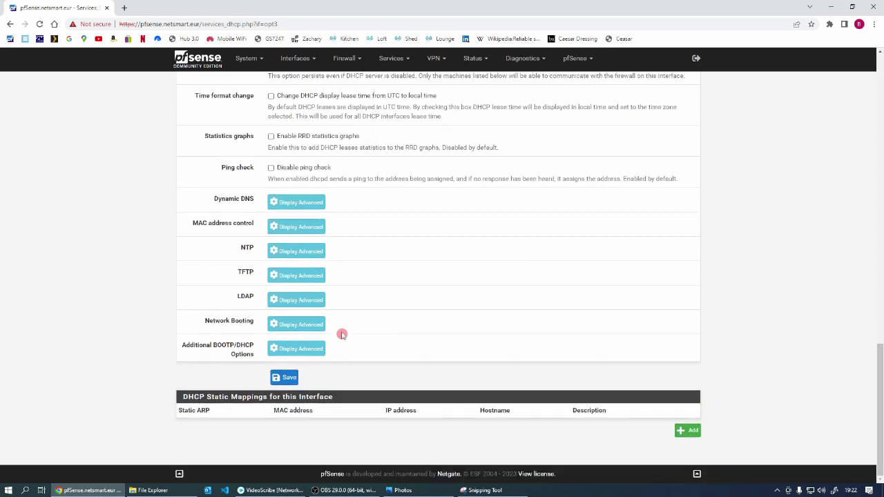
pyautogui.click(288, 378)
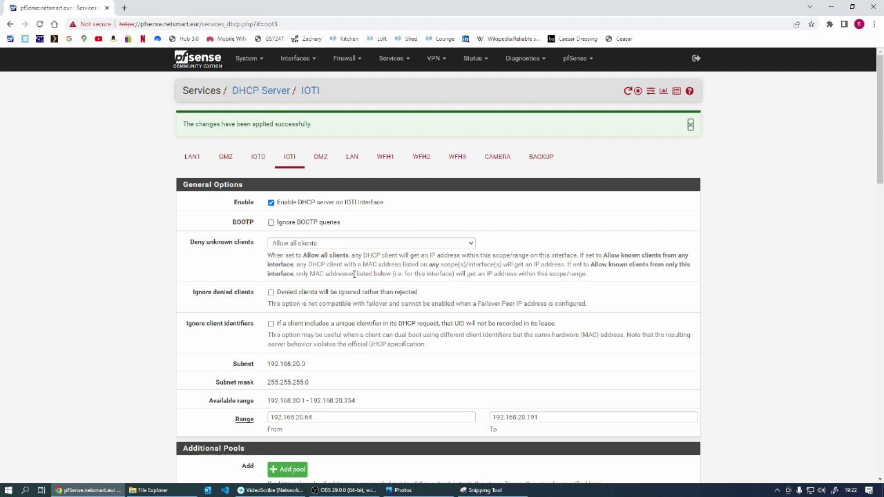
# Enable the DHCP server on the LAN interface with an address range starting at 192.168.30.64
pyautogui.click(351, 158)
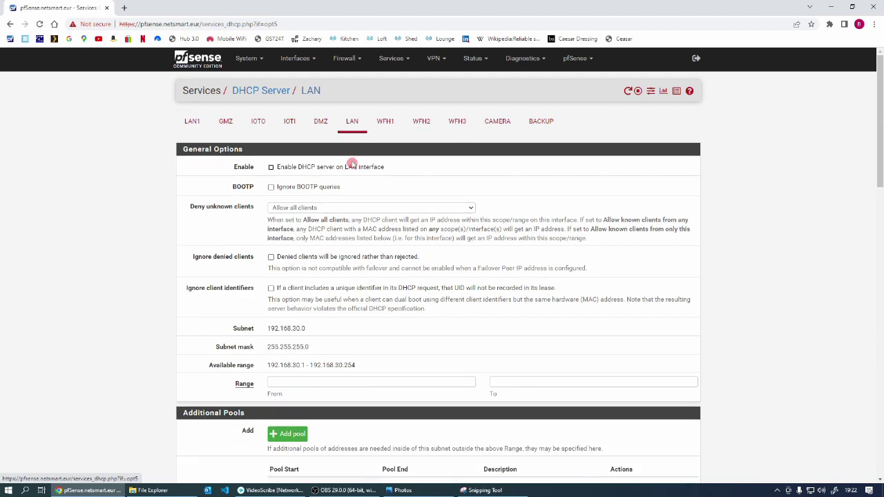
pyautogui.click(290, 382)
pyautogui.write('192.168.30.10')
pyautogui.press('Tab')
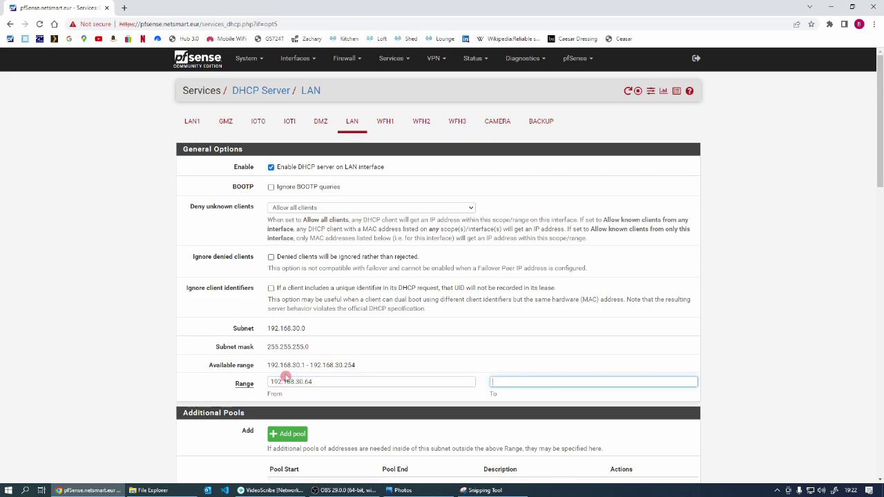
pyautogui.scroll(-10, 363, 375)
# Enable the DHCP server on the WFH1 interface with the range 192.168.41.64 to 192.168.41.191
pyautogui.click(386, 152)
pyautogui.click(291, 382)
pyautogui.write('192.168.41.64')
pyautogui.press('Tab')
pyautogui.write('192.168.41.191')
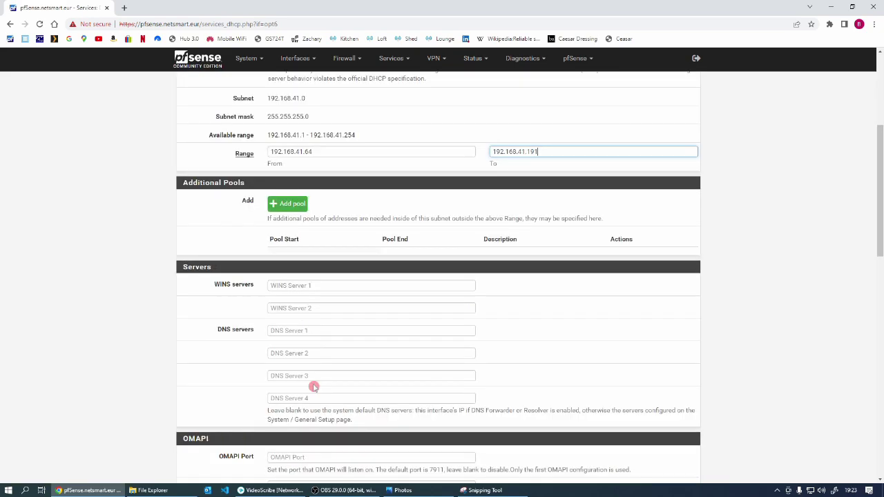
# Enable the DHCP server on the WFH2 interface with the range 192.168.42.64 to 192.168.42.191 and save it
pyautogui.click(421, 158)
pyautogui.click(290, 382)
pyautogui.write('192.168.42.64')
pyautogui.press('Tab')
pyautogui.write('192.168.42.191')
pyautogui.press('Return')
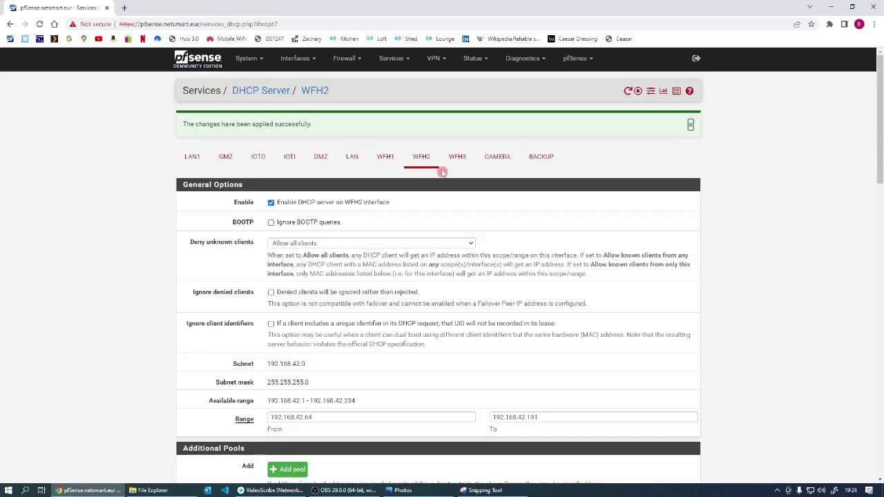
# Enable the DHCP server on the WFH3 interface with the range 192.168.43.64 to 192.168.43.191 and save it
pyautogui.click(457, 158)
pyautogui.click(290, 382)
pyautogui.write('192.168.43.64')
pyautogui.press('Tab')
pyautogui.write('192.168.43.191')
pyautogui.scroll(-10, 373, 287)
pyautogui.click(284, 377)
# Enable the DHCP server on the CAMERA interface with the range 192.168.50.64 to 192.168.50.191 and save it
pyautogui.click(497, 157)
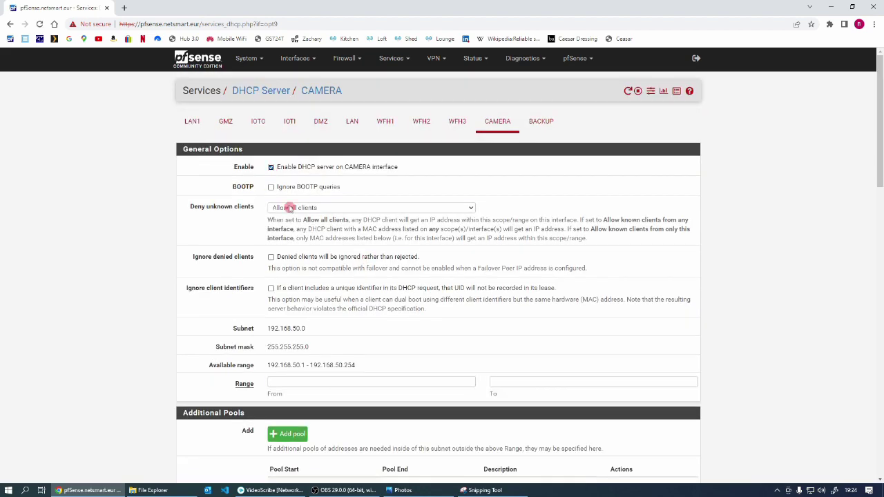
pyautogui.click(290, 382)
pyautogui.write('192.168.50.64')
pyautogui.press('Tab')
pyautogui.write('192.168.50.191')
pyautogui.press('Return')
# Enable the DHCP server on the BACKUP interface with the range 192.168.60.64 to 192.168.60.191 and save it
pyautogui.click(541, 156)
pyautogui.click(291, 382)
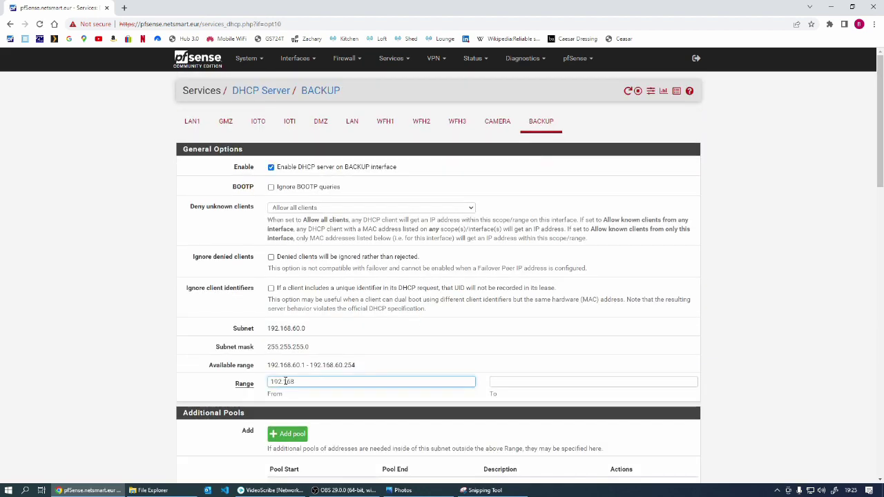
pyautogui.write('192.168.60.64')
pyautogui.press('Tab')
pyautogui.write('192.168.60.191')
pyautogui.press('Return')
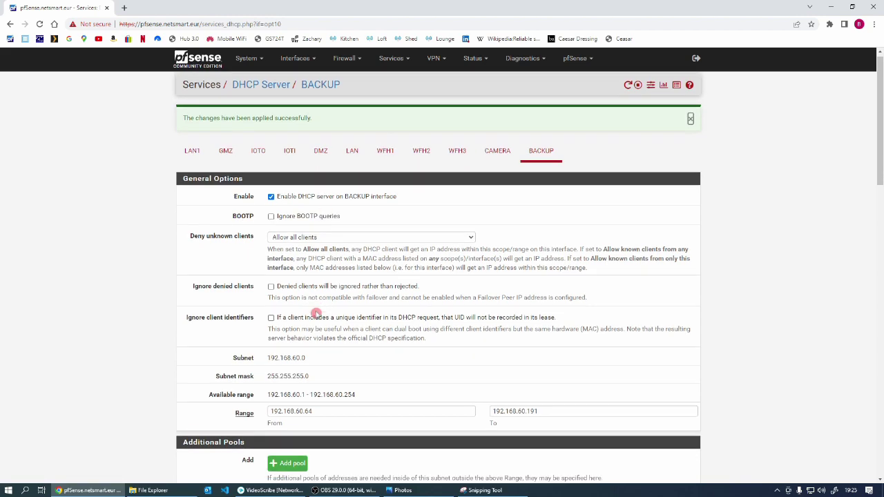
pyautogui.scroll(-3, 316, 315)
pyautogui.scroll(3, 316, 315)
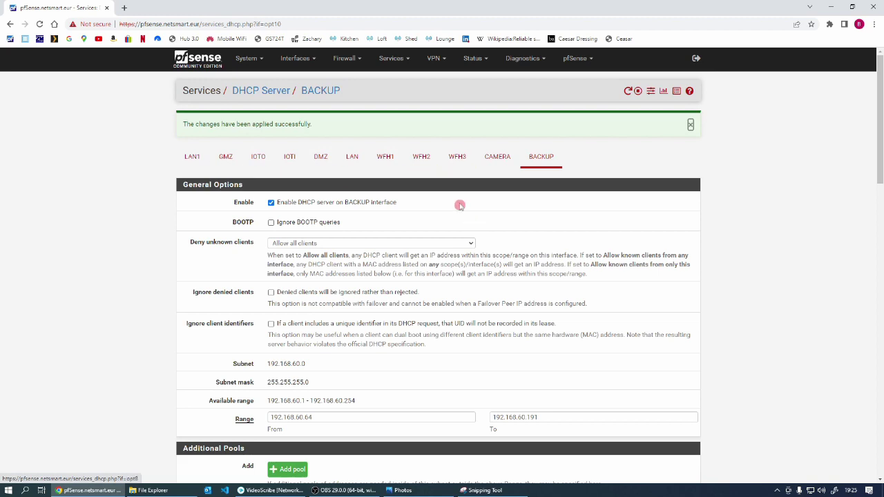
# Start a new IPv4 pass rule in the IOTI interface's firewall rules and set its protocol to Any
pyautogui.click(345, 58)
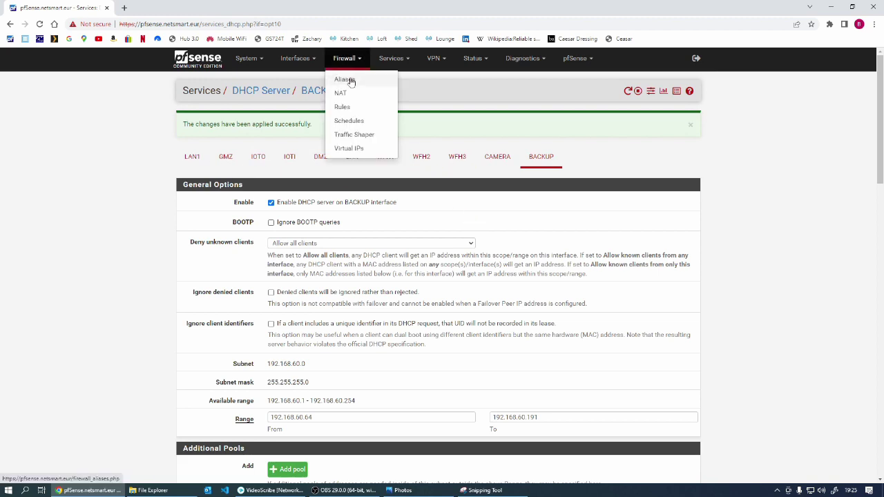
pyautogui.click(342, 107)
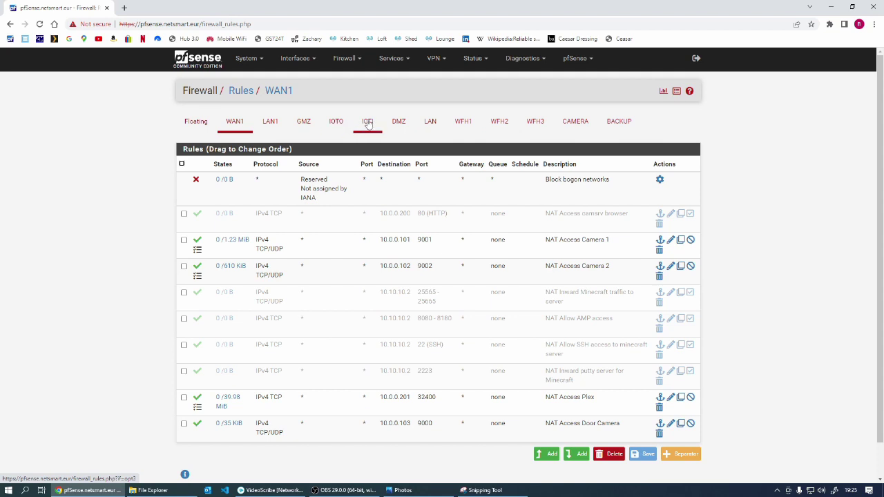
pyautogui.click(368, 123)
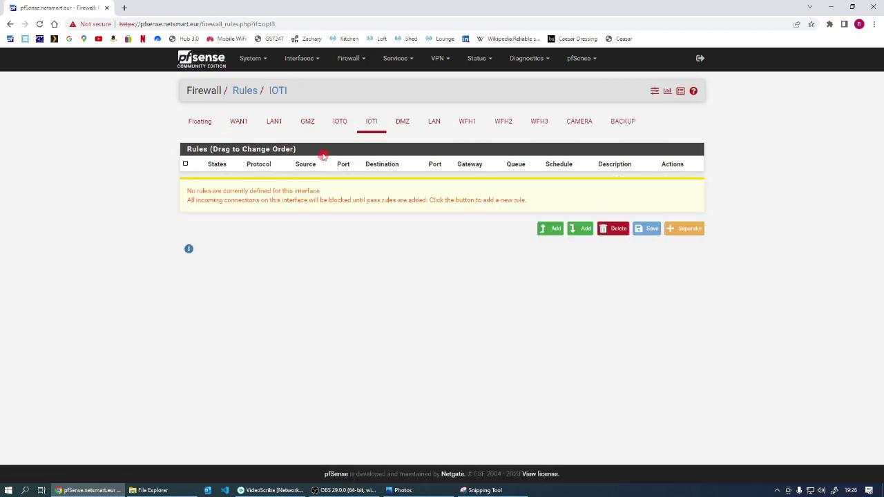
pyautogui.click(555, 231)
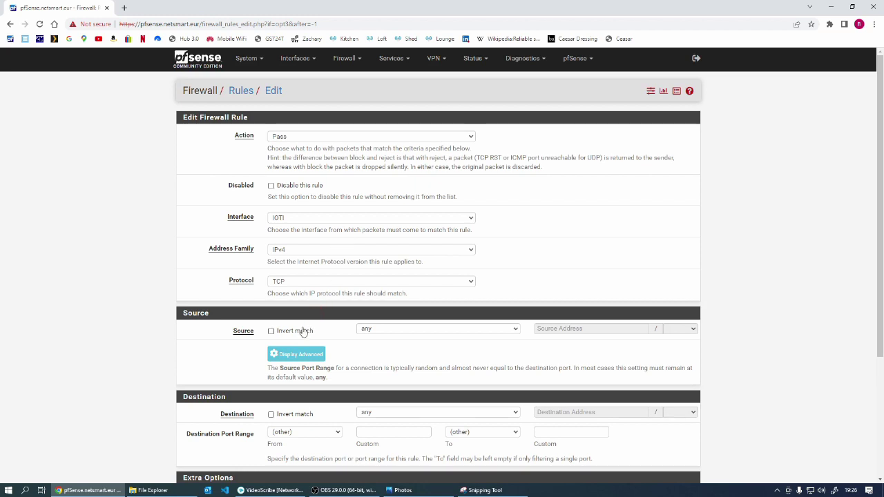
pyautogui.click(470, 251)
pyautogui.click(470, 282)
pyautogui.click(290, 292)
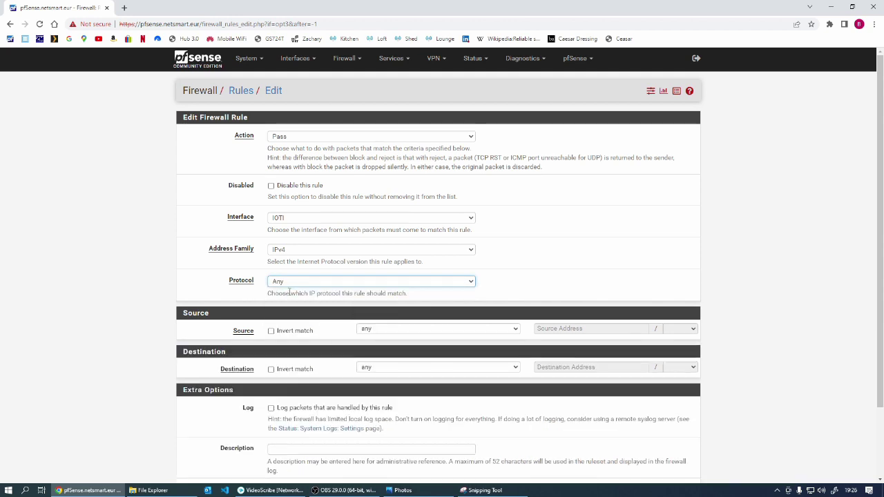
pyautogui.click(472, 250)
pyautogui.click(379, 330)
pyautogui.scroll(-1, 379, 329)
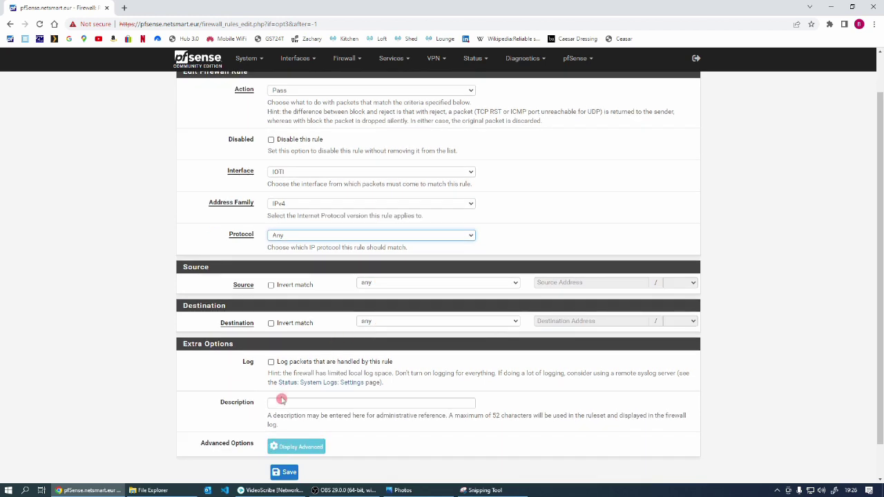
# Describe the IOTI pass rule as "Allow traffic out" and save it
pyautogui.click(285, 403)
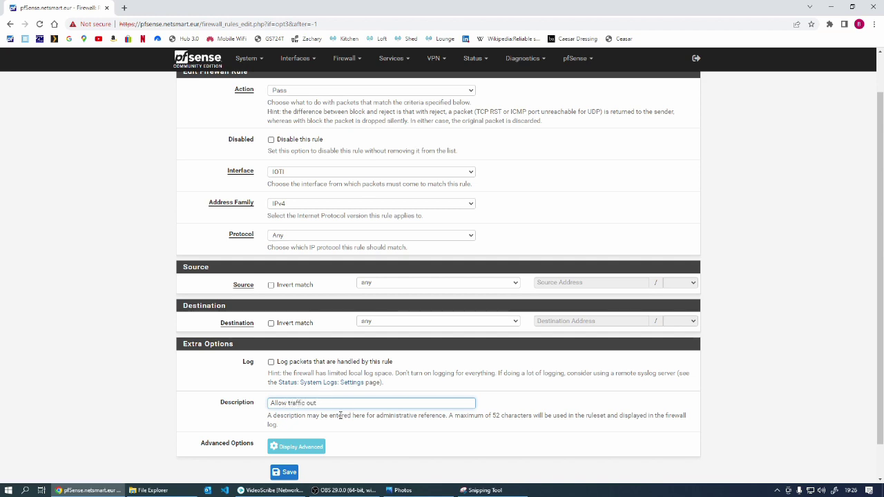
pyautogui.click(298, 397)
pyautogui.scroll(1, 298, 396)
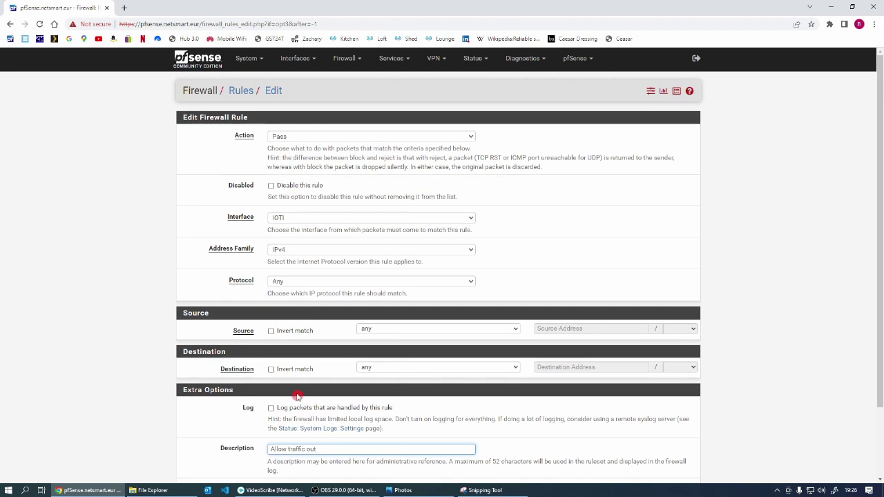
pyautogui.scroll(-2, 298, 396)
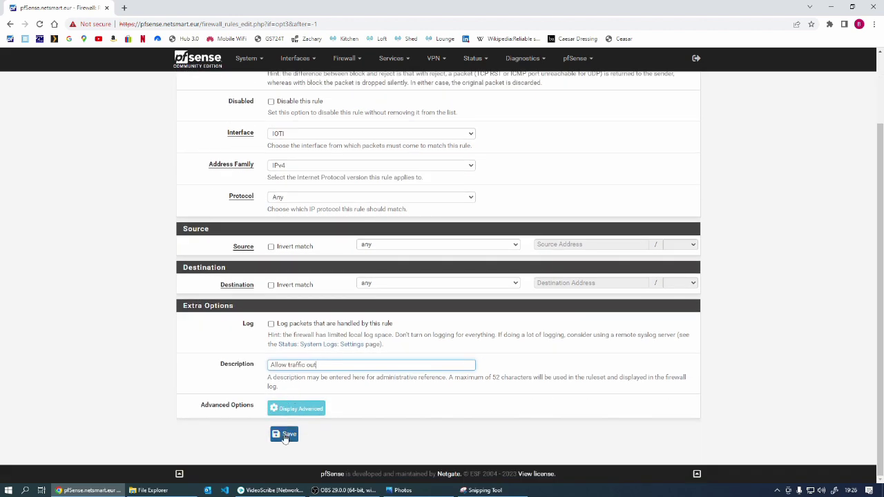
pyautogui.click(284, 435)
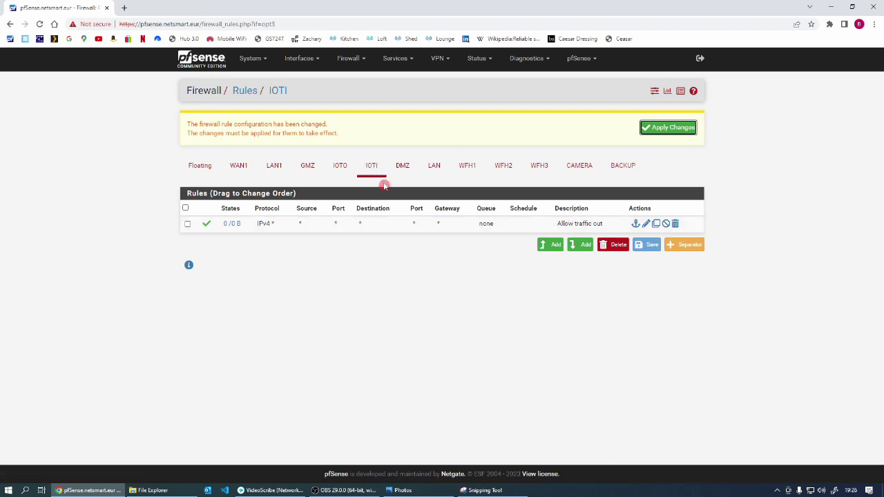
# Start a second IOTI firewall rule above the existing one and set its action to Block
pyautogui.click(552, 246)
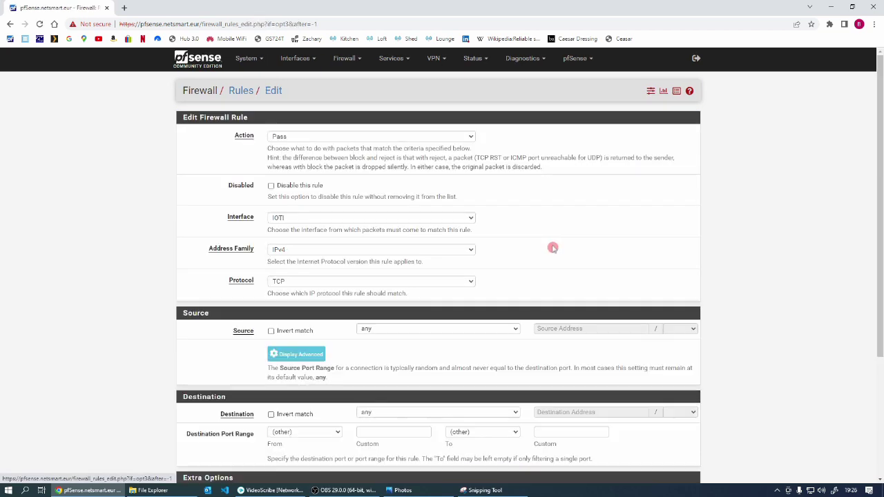
pyautogui.click(470, 137)
pyautogui.click(295, 154)
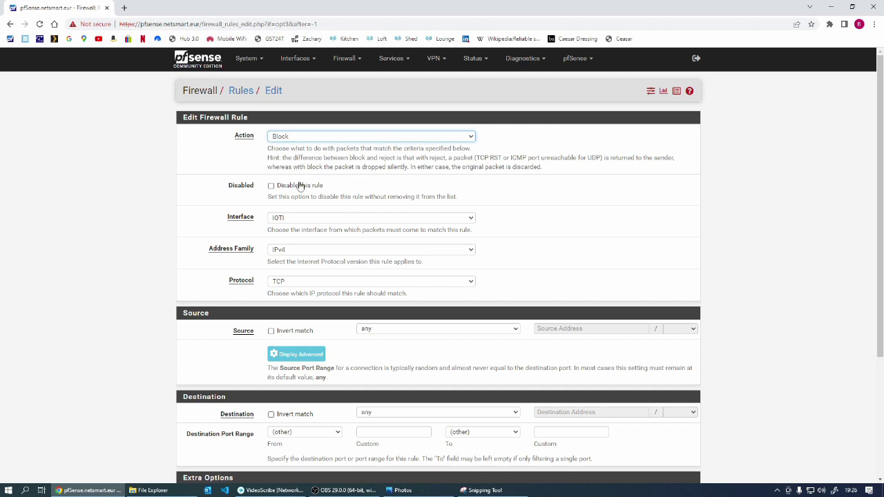
pyautogui.click(298, 217)
pyautogui.click(306, 235)
pyautogui.click(288, 249)
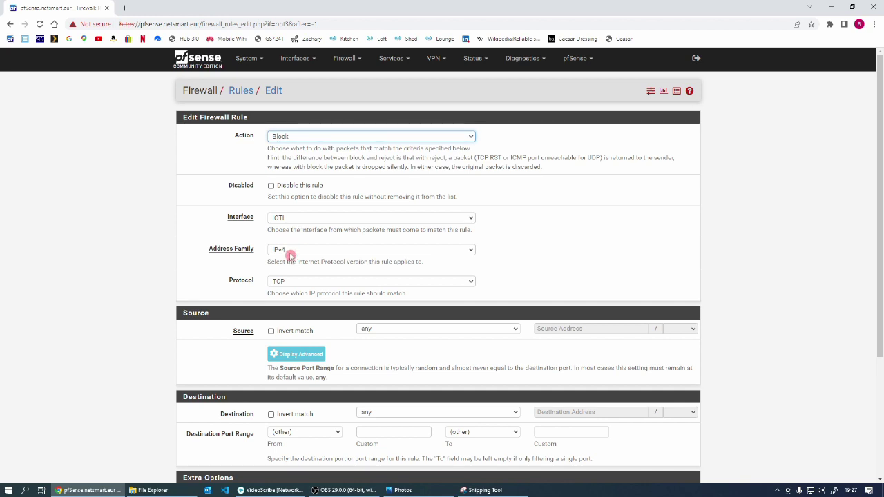
# Set the block rule's address family to IPv4+IPv6 and its protocol to Any
pyautogui.click(469, 251)
pyautogui.click(313, 276)
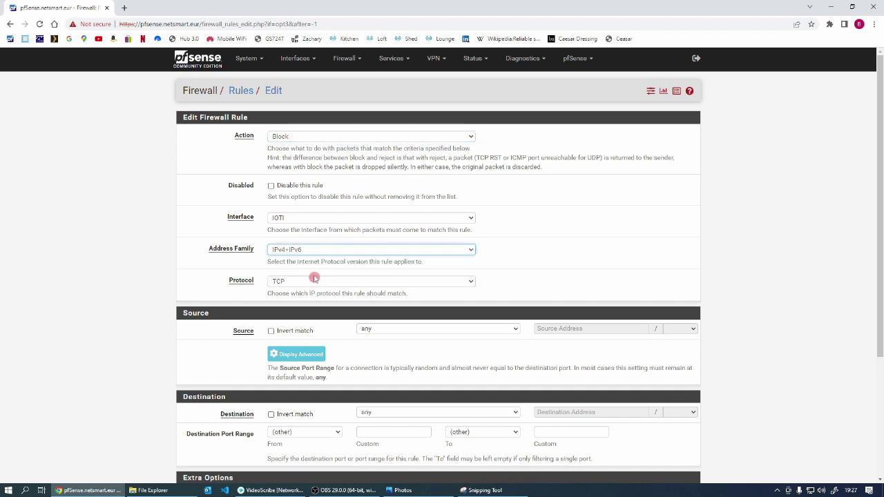
pyautogui.click(464, 282)
pyautogui.click(305, 291)
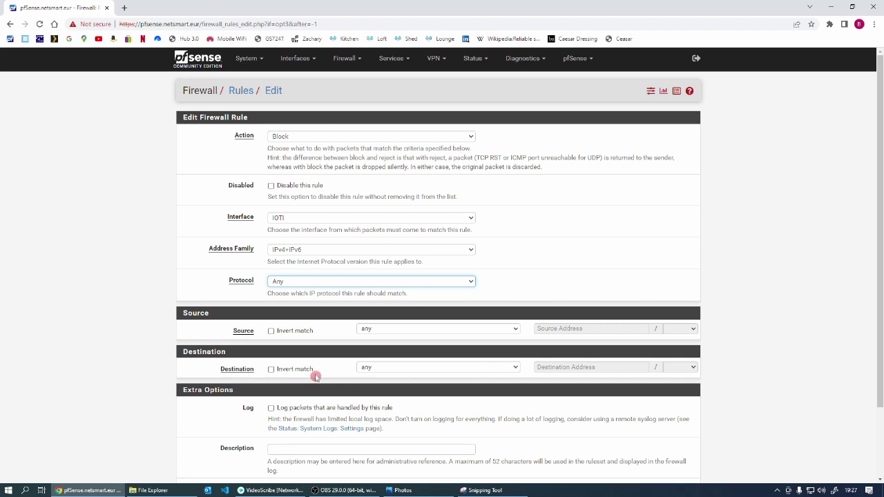
pyautogui.click(514, 367)
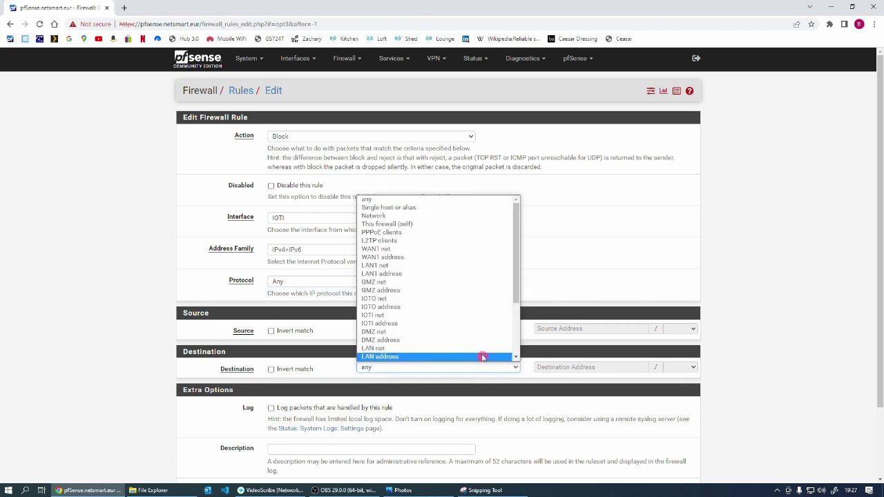
pyautogui.click(404, 217)
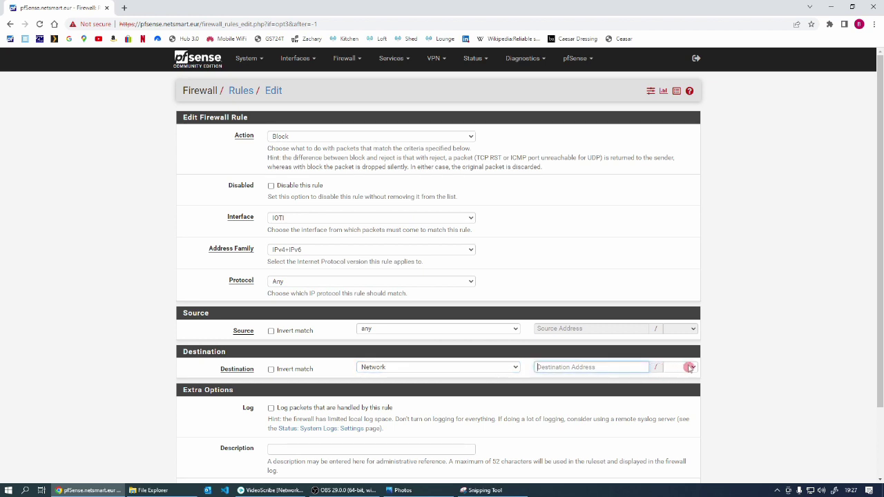
pyautogui.click(693, 367)
pyautogui.click(693, 367)
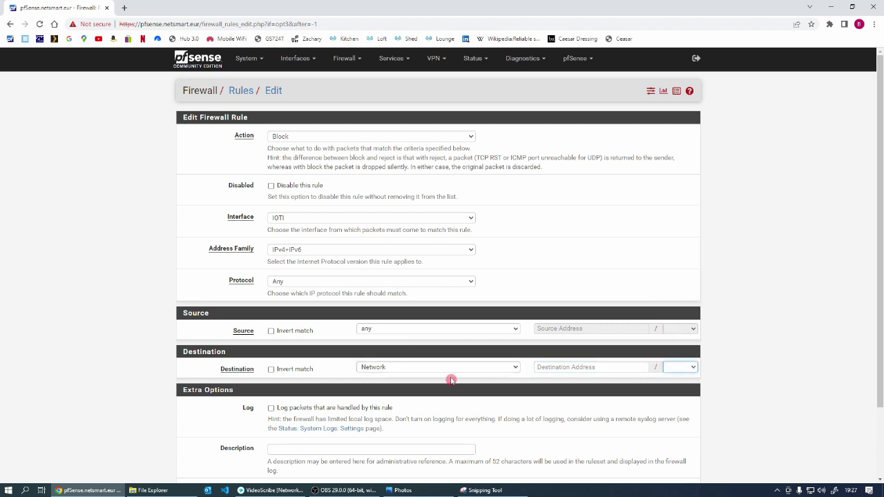
pyautogui.scroll(-2, 445, 374)
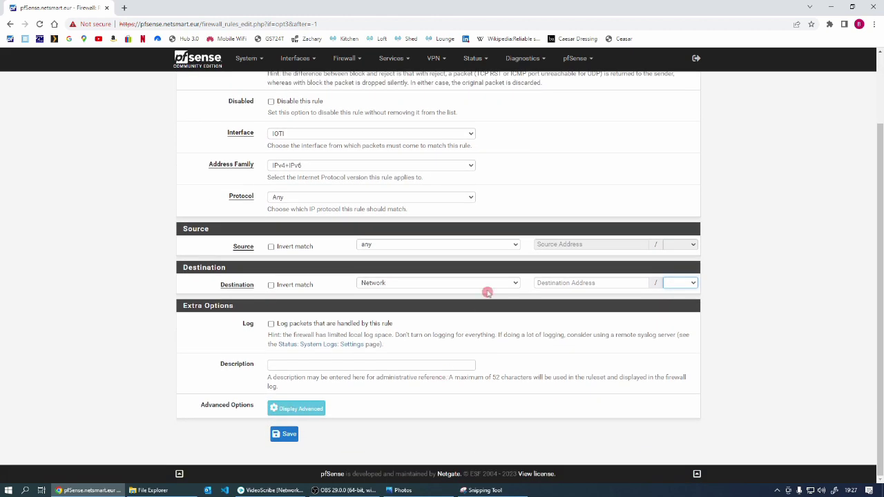
# Set the block rule's destination to GMZ net
pyautogui.click(514, 284)
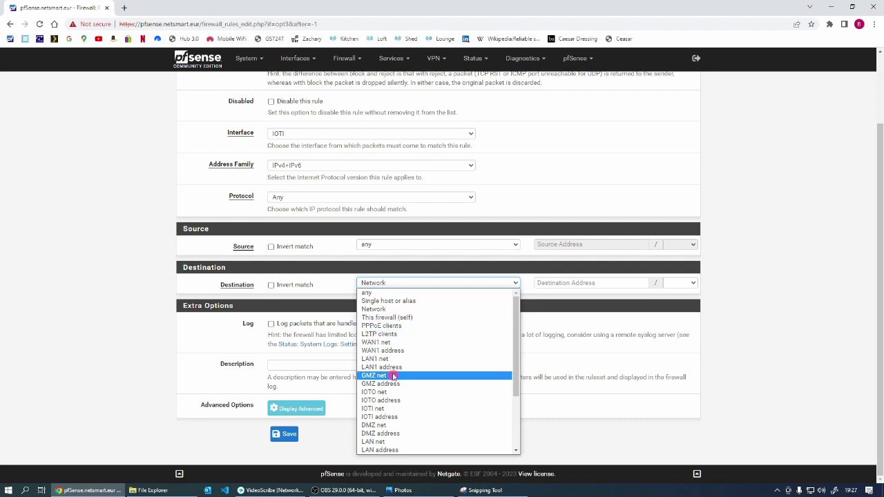
pyautogui.moveTo(516, 345)
pyautogui.mouseDown()
pyautogui.moveTo(518, 363)
pyautogui.moveTo(516, 344)
pyautogui.mouseUp()
pyautogui.click(398, 377)
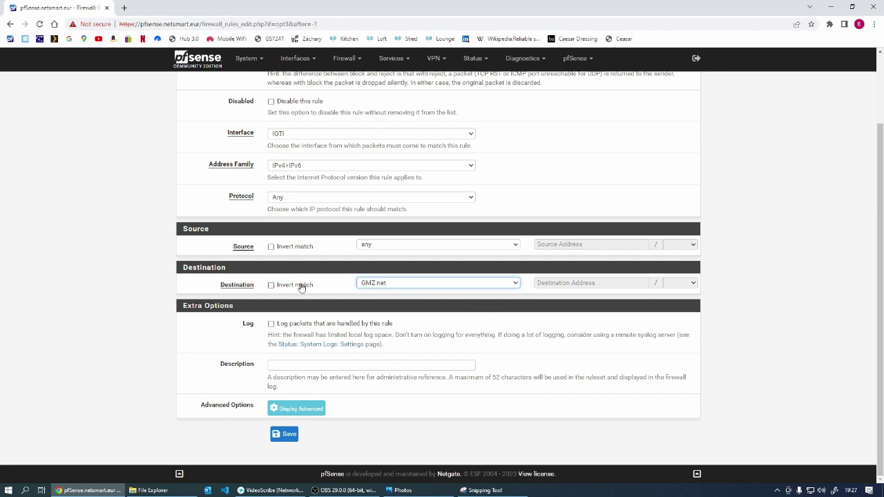
# Describe the IOTI block rule as "Block access to GMZ network" and save it
pyautogui.scroll(1, 301, 288)
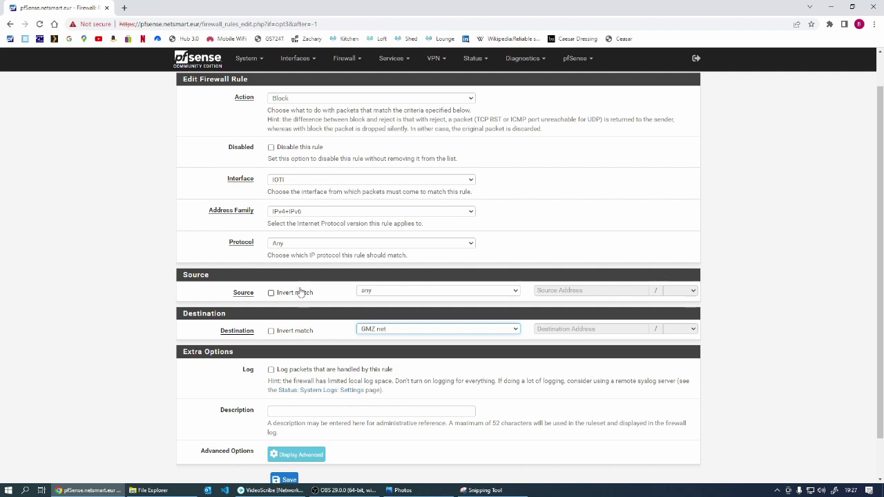
pyautogui.scroll(-1, 301, 304)
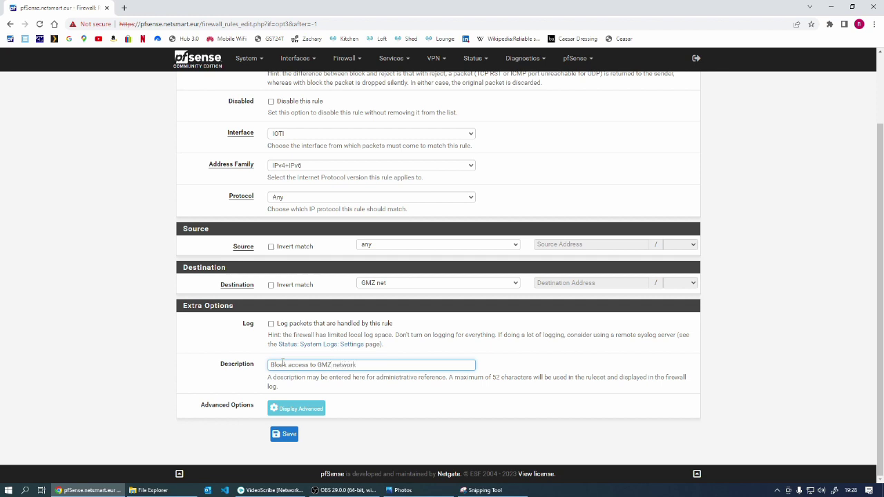
pyautogui.click(287, 436)
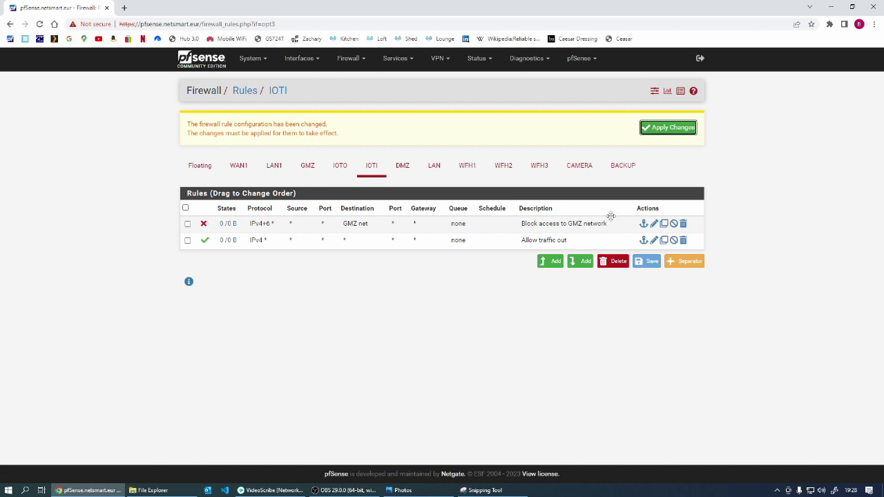
# Duplicate the GMZ block rule on the IOTI interface and set the copy's destination to IOTO net
pyautogui.click(664, 223)
pyautogui.click(600, 230)
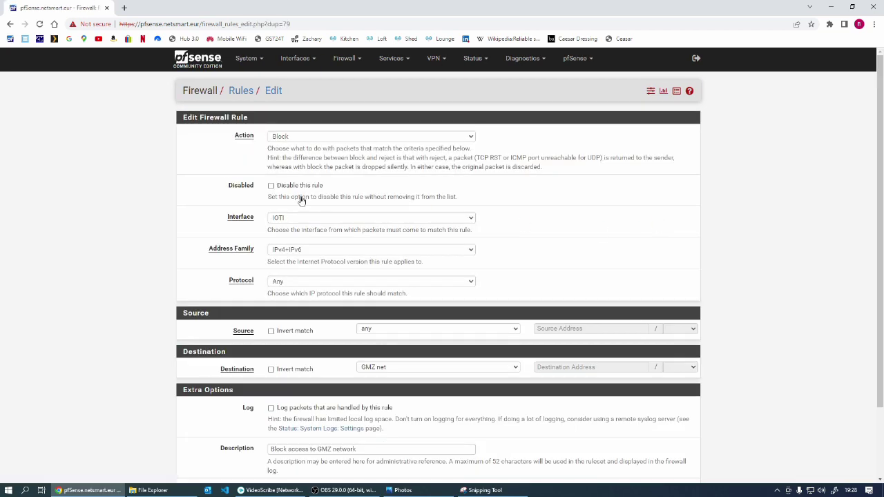
pyautogui.click(299, 221)
pyautogui.click(464, 219)
pyautogui.scroll(-2, 343, 261)
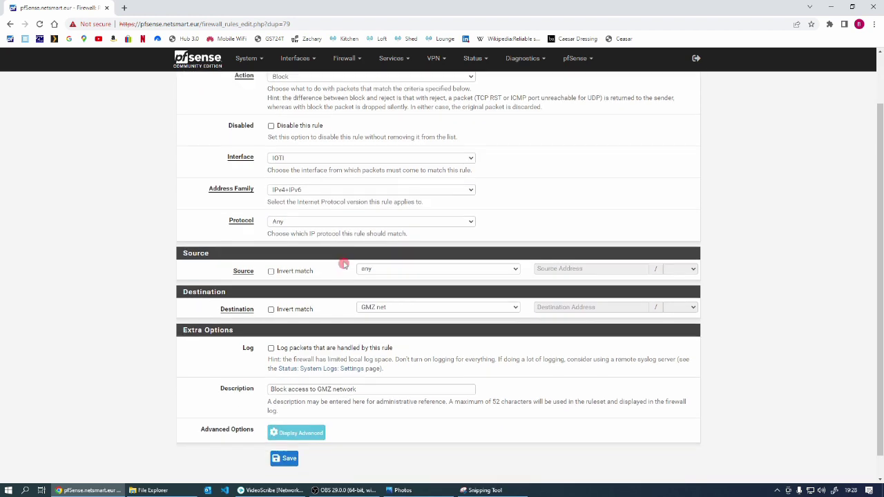
pyautogui.click(516, 284)
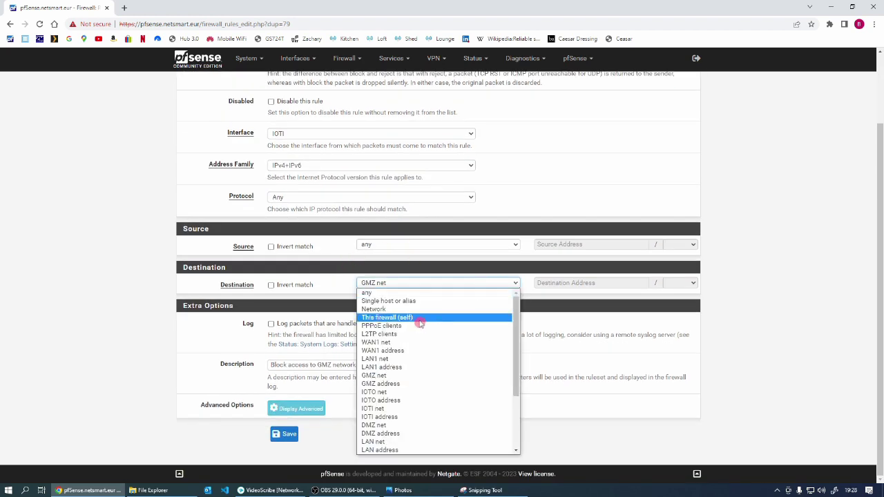
pyautogui.click(387, 391)
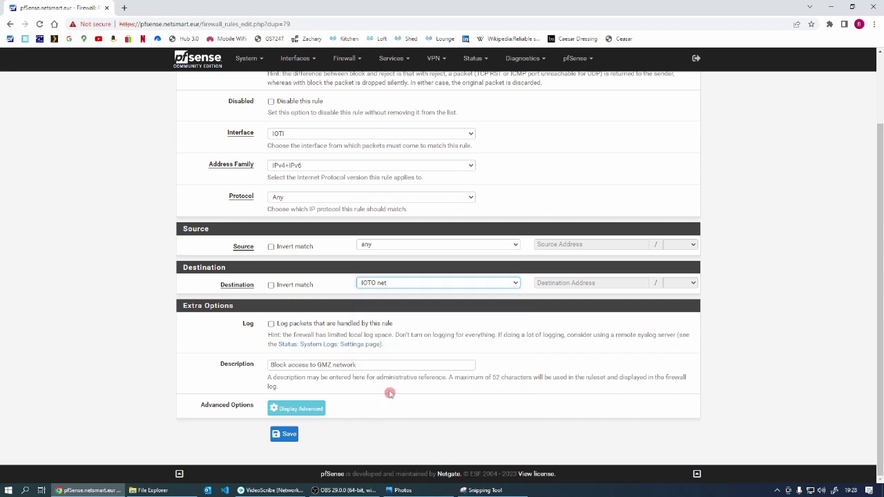
# Change the copied rule's description to "Block access to IoTO network" and save it
pyautogui.moveTo(318, 365); pyautogui.dragTo(333, 365)
pyautogui.write('IO')
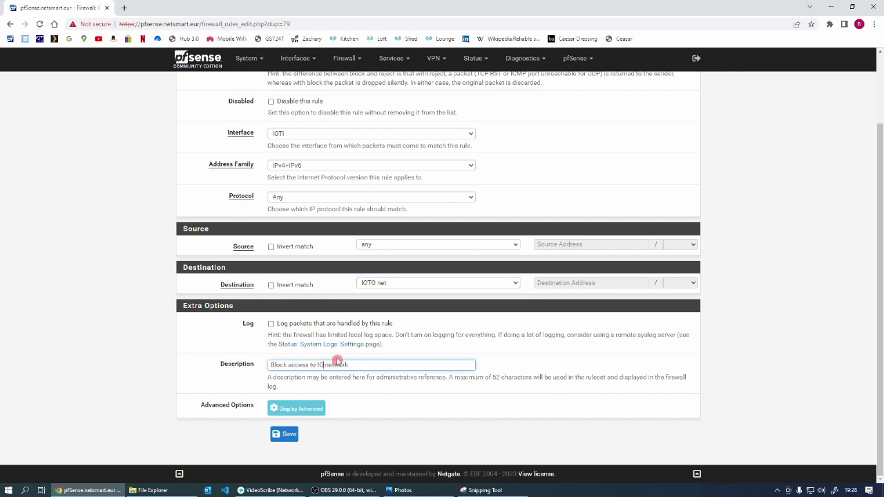
pyautogui.press('BackSpace')
pyautogui.press('BackSpace')
pyautogui.press('BackSpace')
pyautogui.write('T')
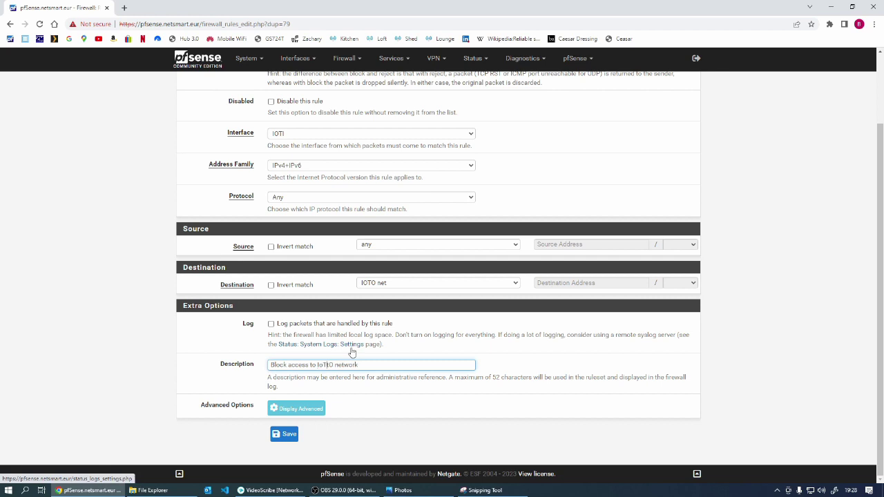
pyautogui.click(286, 435)
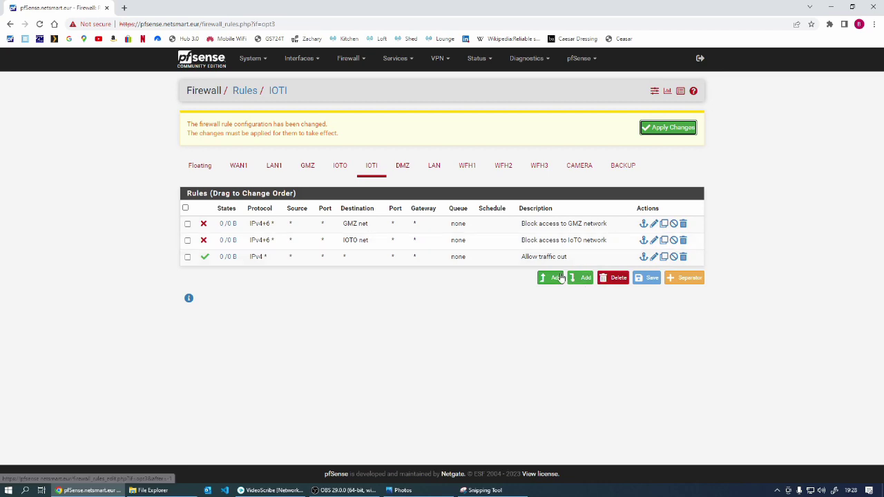
pyautogui.click(533, 284)
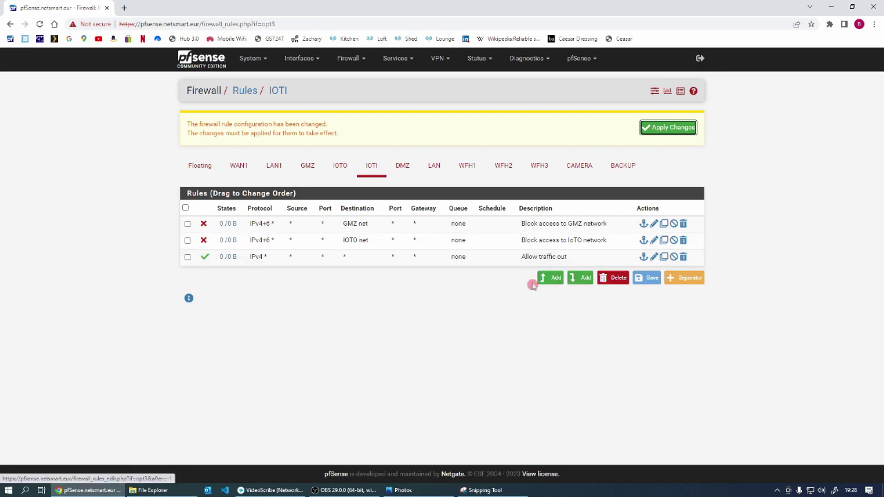
# Duplicate the IoTO block rule and set the copy's destination to DMZ net
pyautogui.click(664, 241)
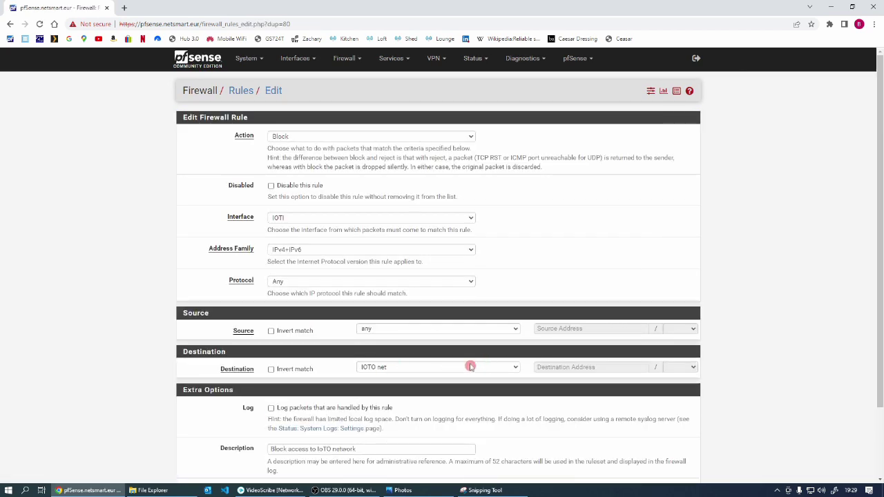
pyautogui.click(515, 369)
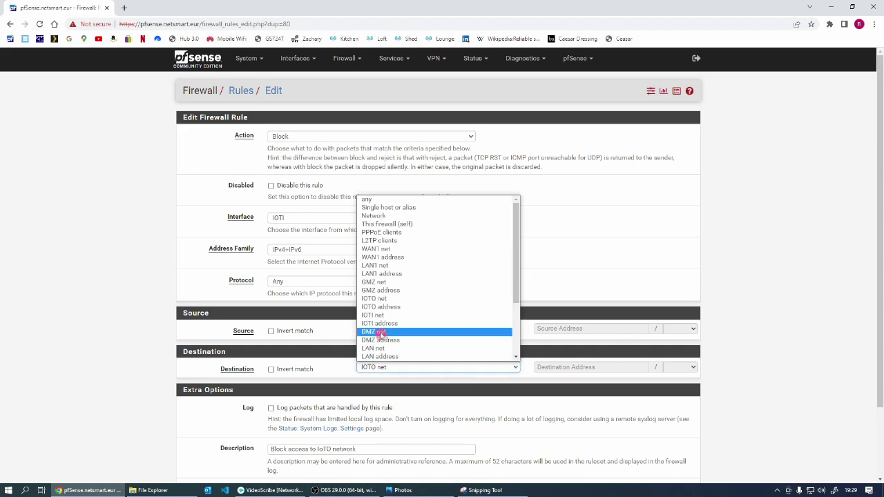
pyautogui.click(374, 332)
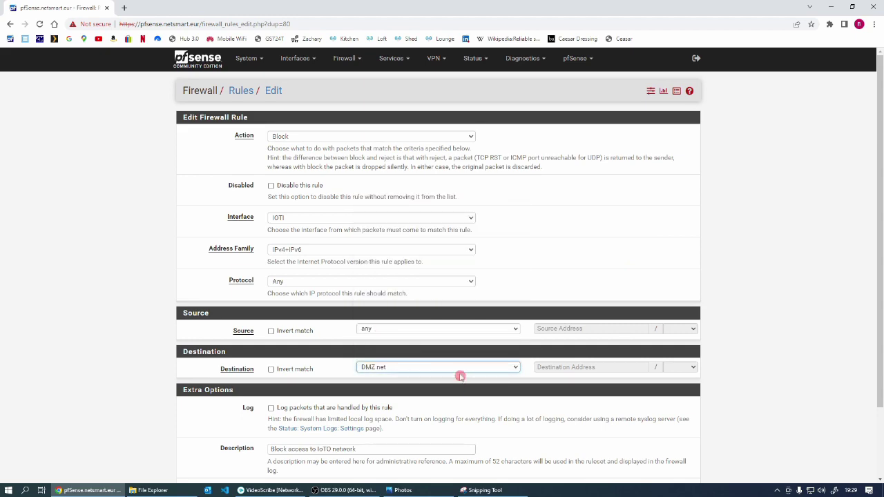
# Change the copied rule's description to "Block access to DMZ network" and save it
pyautogui.scroll(-3, 461, 376)
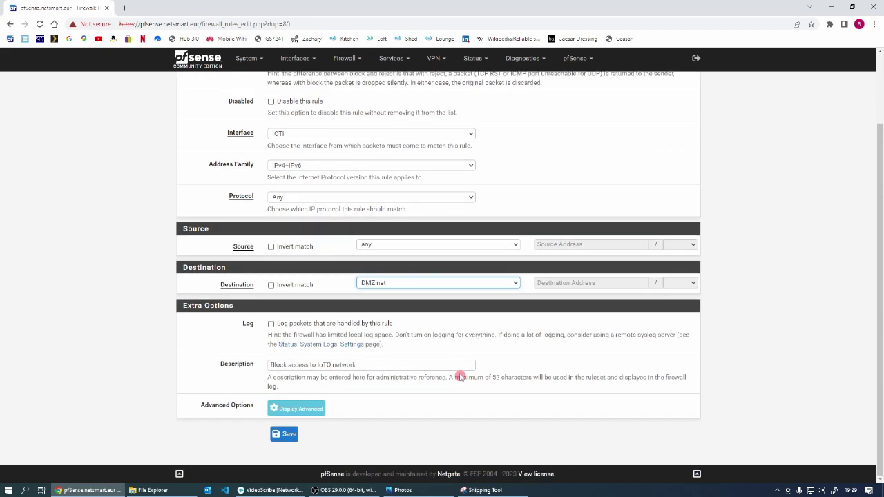
pyautogui.click(317, 365)
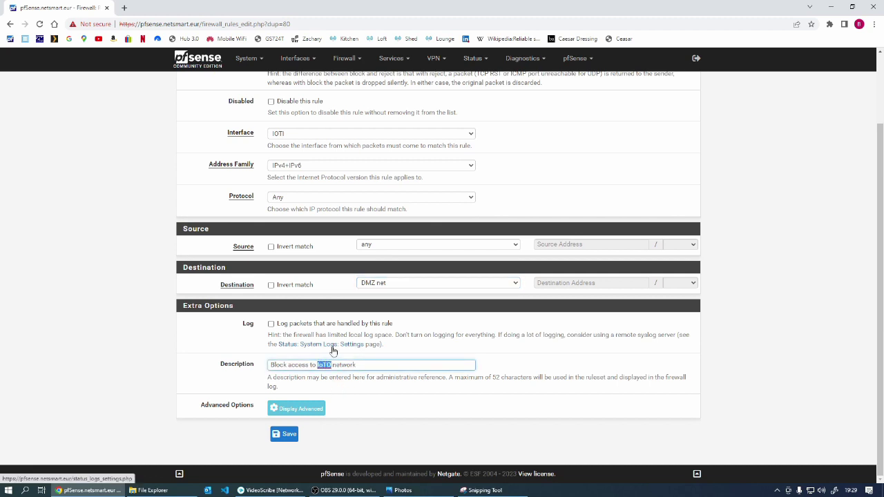
pyautogui.write('DMZ')
pyautogui.click(288, 435)
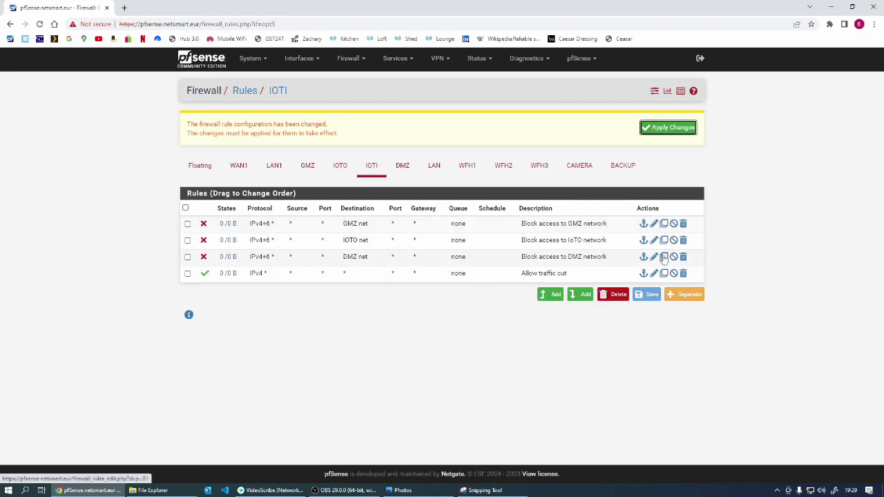
# Duplicate block rules for the LAN, WFH1, WFH2, WFH3, CAMERA and BACKUP nets, describing the last "Block access to Backup network", and save
pyautogui.click(664, 258)
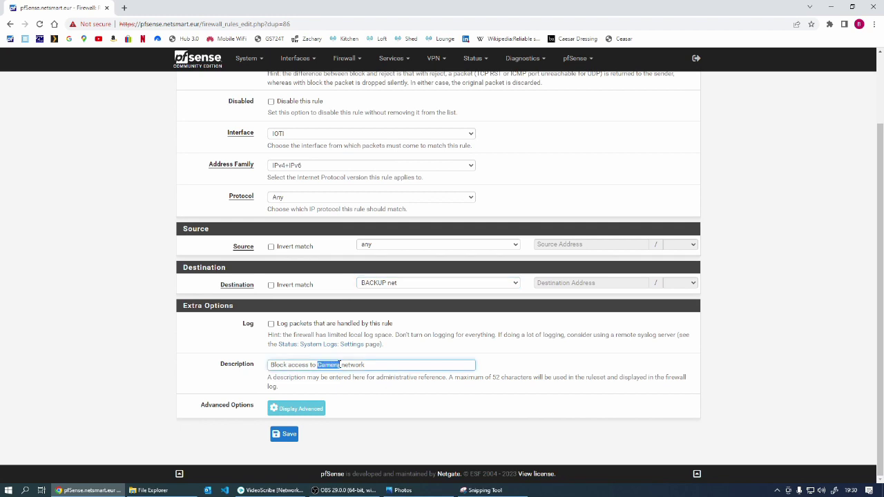
pyautogui.write('Backup')
pyautogui.click(284, 434)
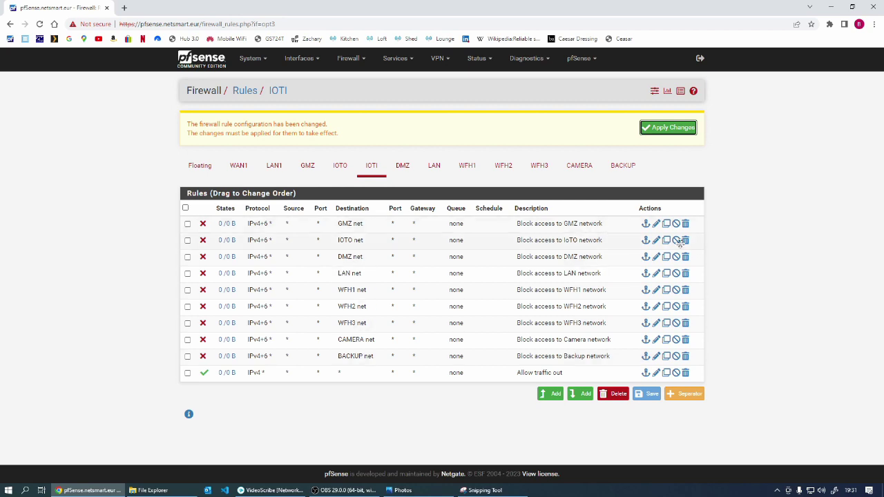
# Reorder the IOTI rules so the IoTO block rule sits between the DMZ and LAN block rules, and save the order
pyautogui.moveTo(485, 241); pyautogui.dragTo(480, 256)
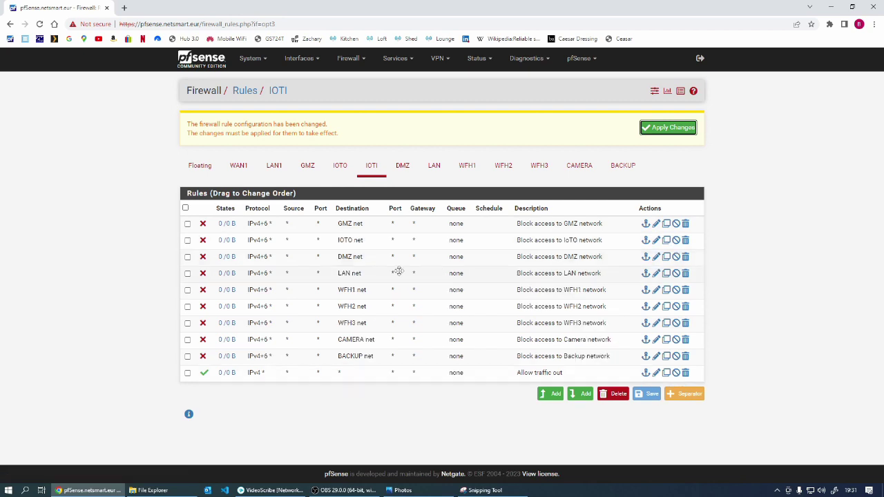
pyautogui.moveTo(478, 240); pyautogui.dragTo(480, 274)
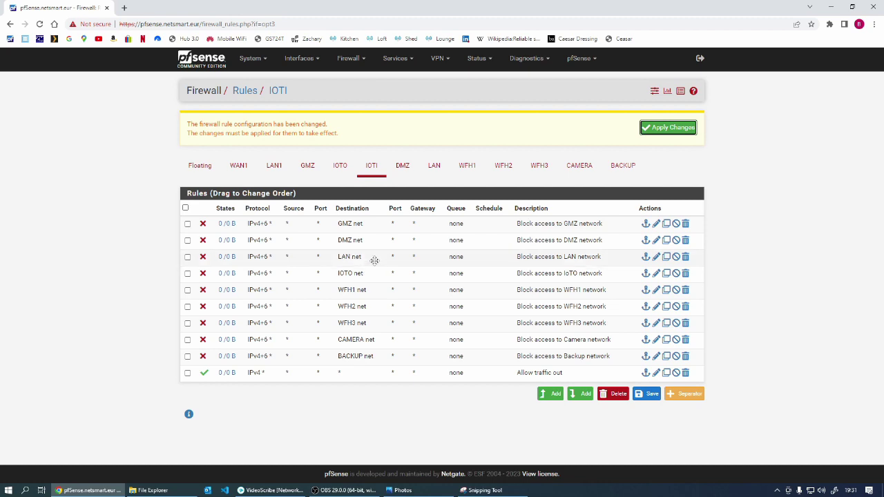
pyautogui.moveTo(374, 257); pyautogui.dragTo(383, 274)
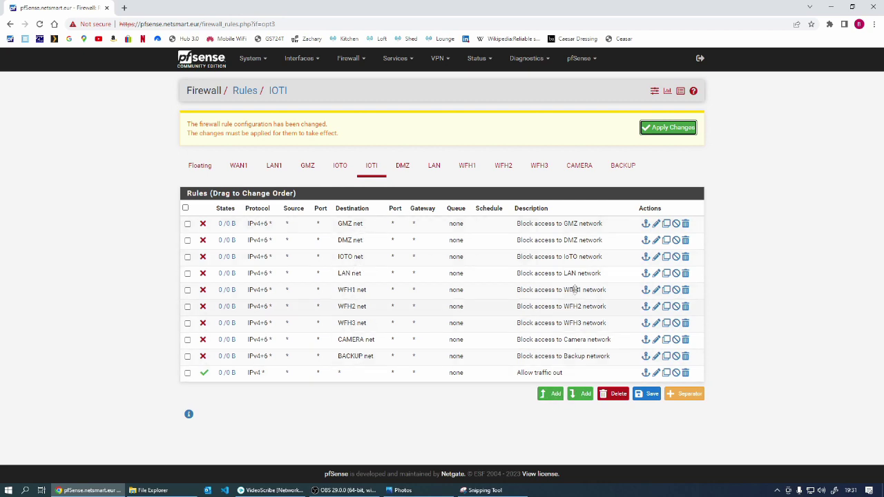
pyautogui.click(667, 240)
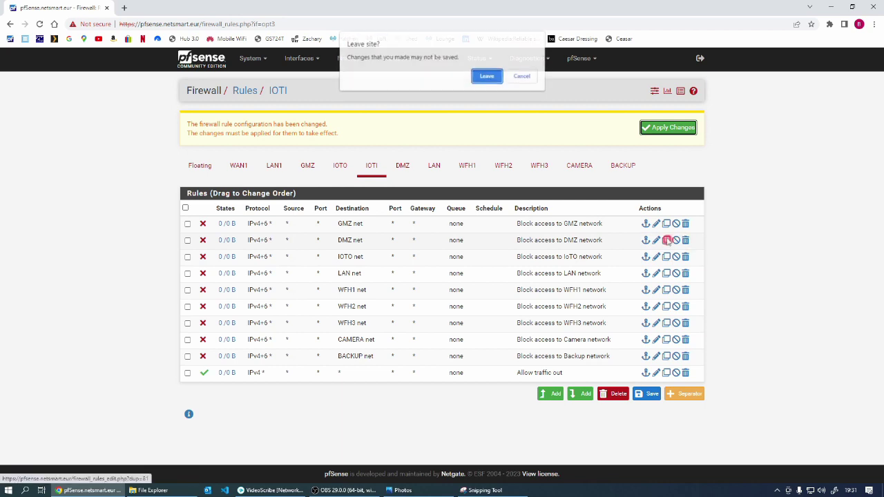
pyautogui.click(523, 78)
pyautogui.click(648, 394)
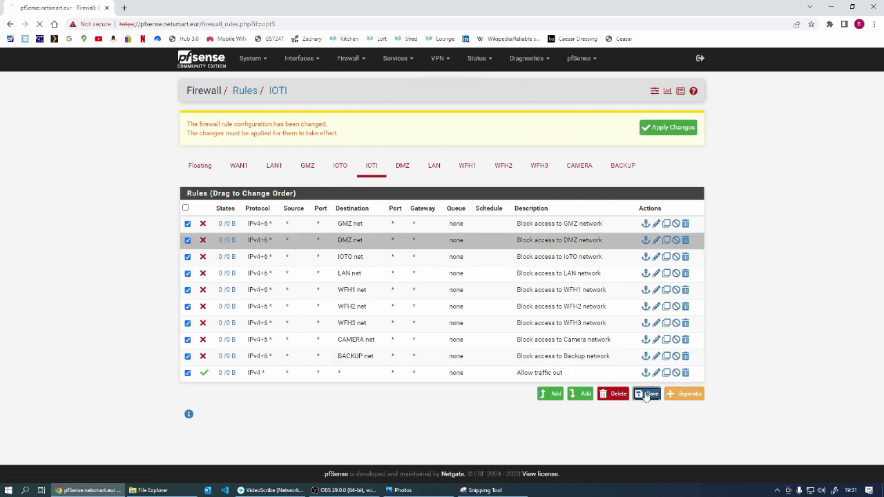
# Duplicate the DMZ block rule and set the copy's destination to LAN1 net
pyautogui.click(667, 242)
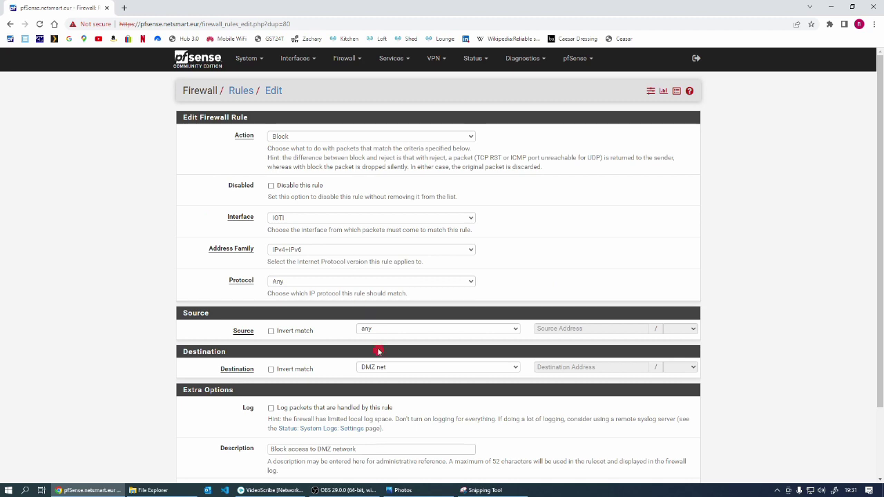
pyautogui.click(513, 369)
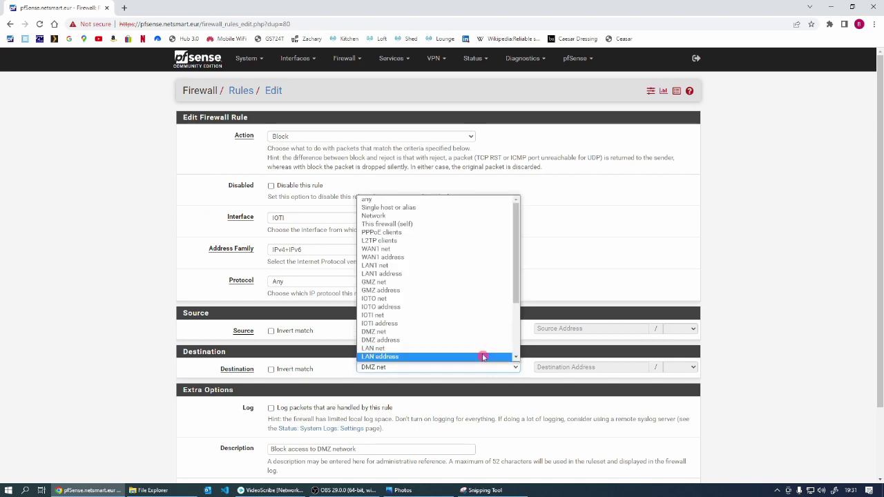
pyautogui.click(416, 267)
# Describe the copied rule as "Block access to LAN1 network", save it and apply the firewall changes
pyautogui.scroll(-2, 440, 412)
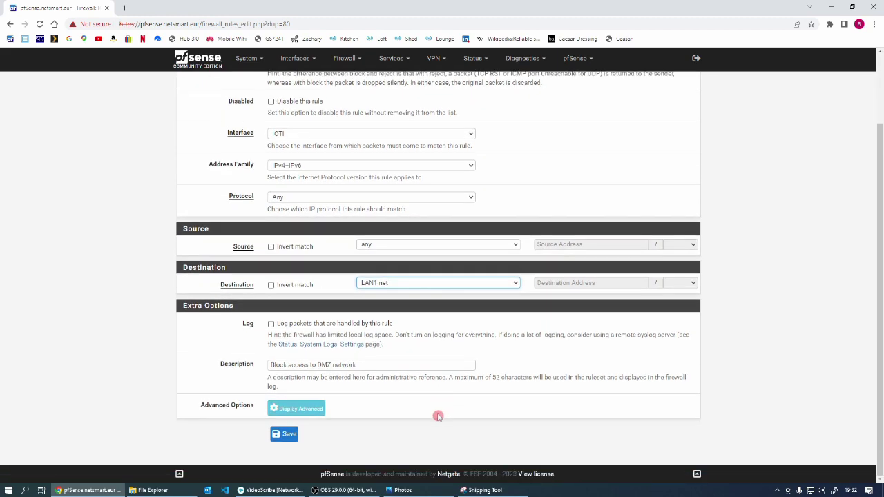
pyautogui.click(317, 364)
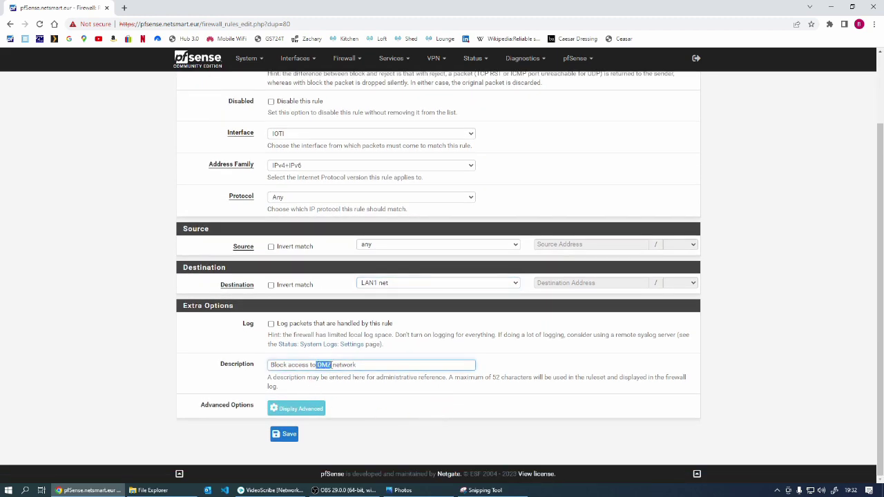
pyautogui.write('LAN1')
pyautogui.click(285, 435)
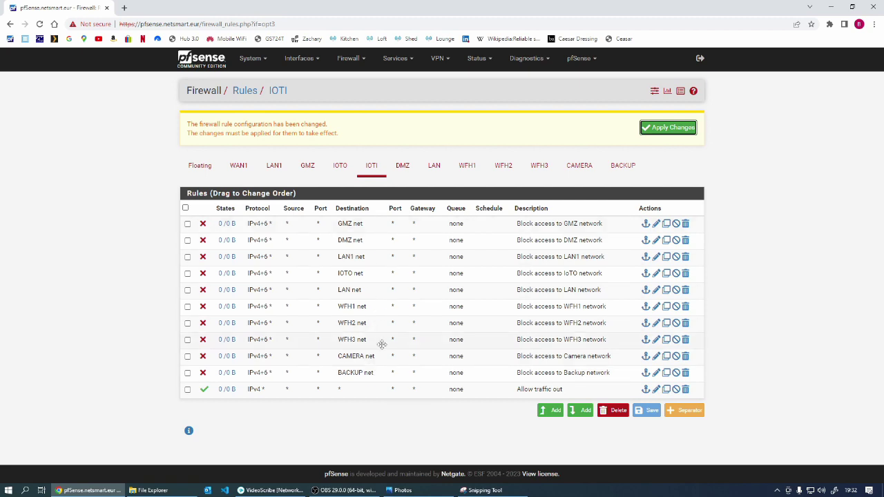
pyautogui.click(676, 129)
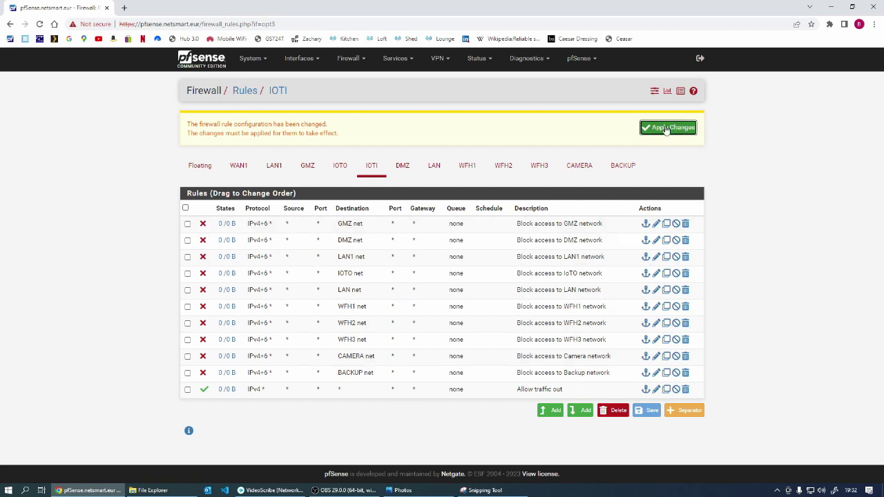
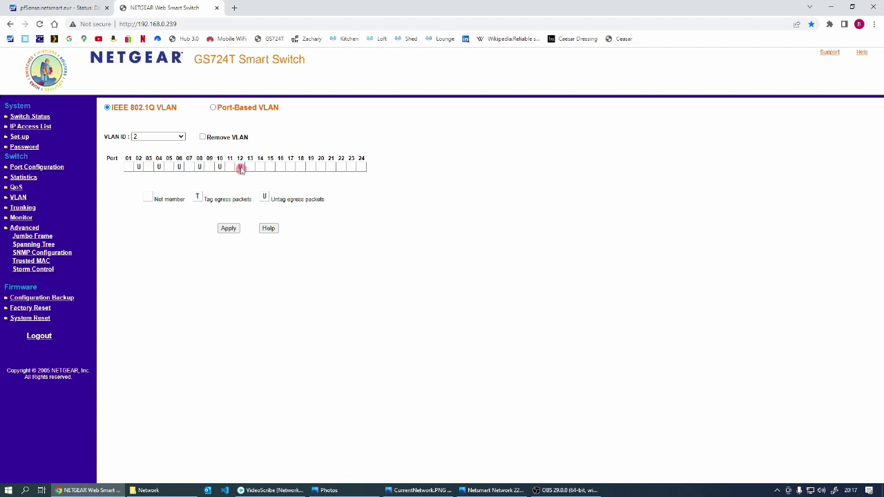
# Add a new IEEE 802.1Q VLAN with ID 20 on the switch
pyautogui.click(182, 136)
pyautogui.click(153, 145)
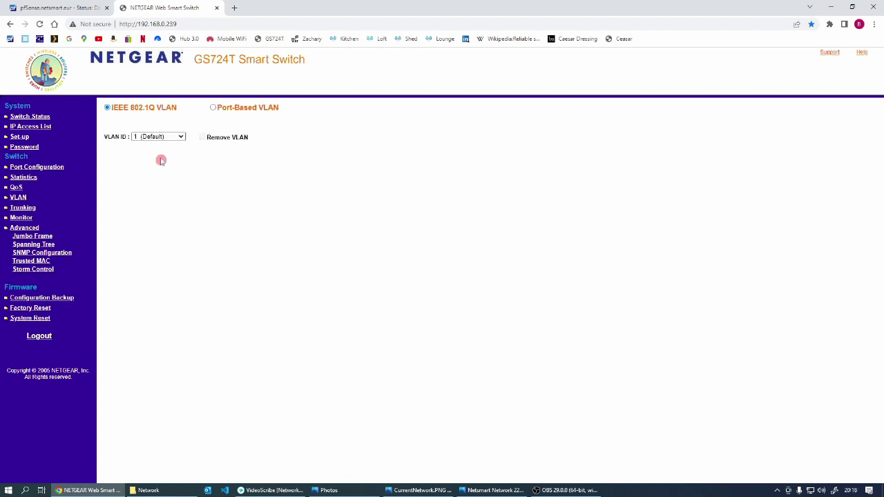
pyautogui.click(182, 137)
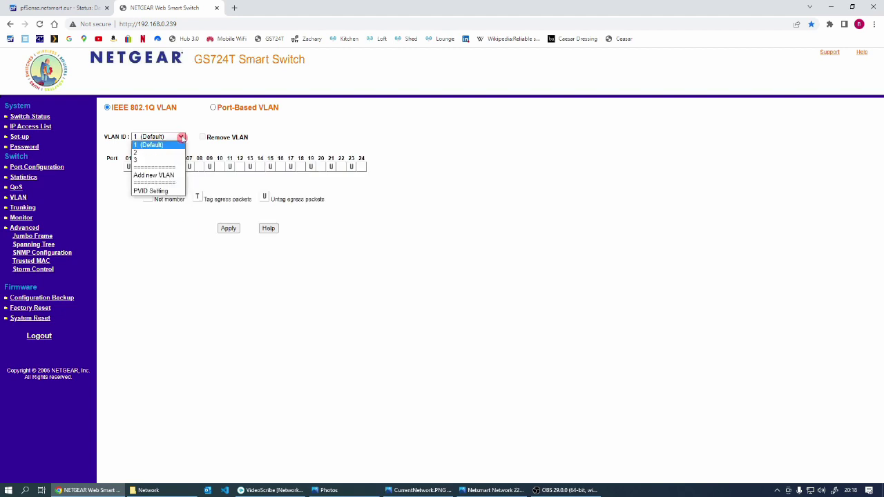
pyautogui.click(157, 175)
pyautogui.click(212, 144)
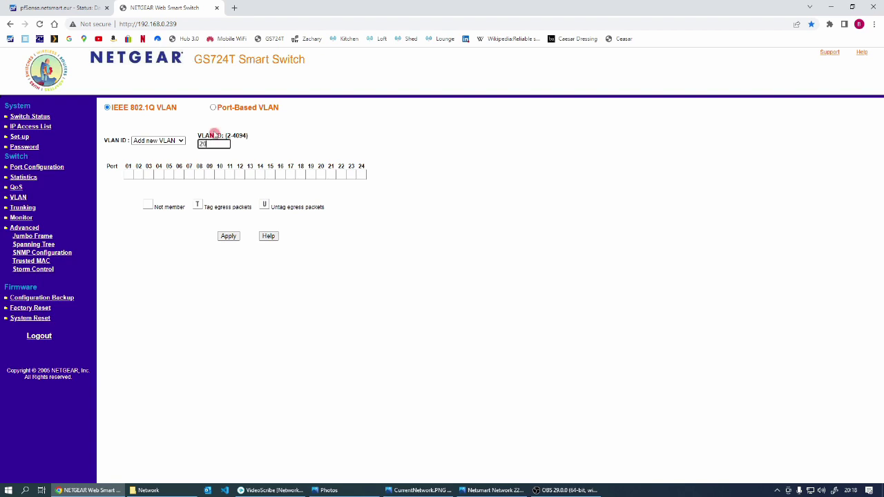
# Make port 3 a tagged member and port 20 an untagged member of VLAN 20, and apply the settings
pyautogui.click(148, 176)
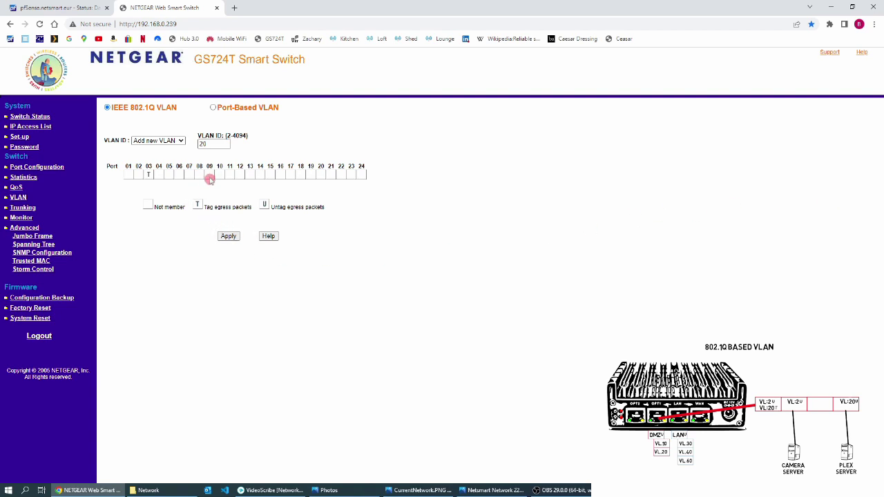
pyautogui.click(321, 177)
pyautogui.click(321, 181)
pyautogui.click(322, 178)
pyautogui.click(148, 175)
pyautogui.click(228, 237)
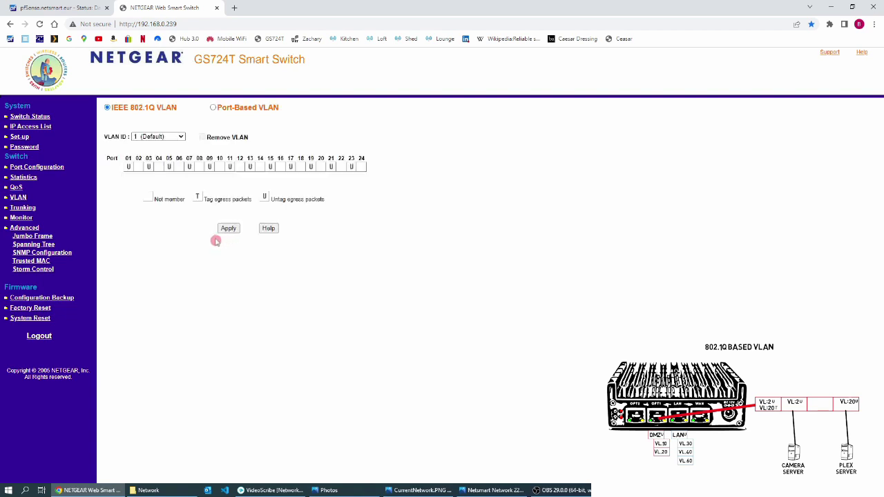
# Set the PVID of port 20 to 20 and apply the change
pyautogui.click(181, 138)
pyautogui.click(159, 198)
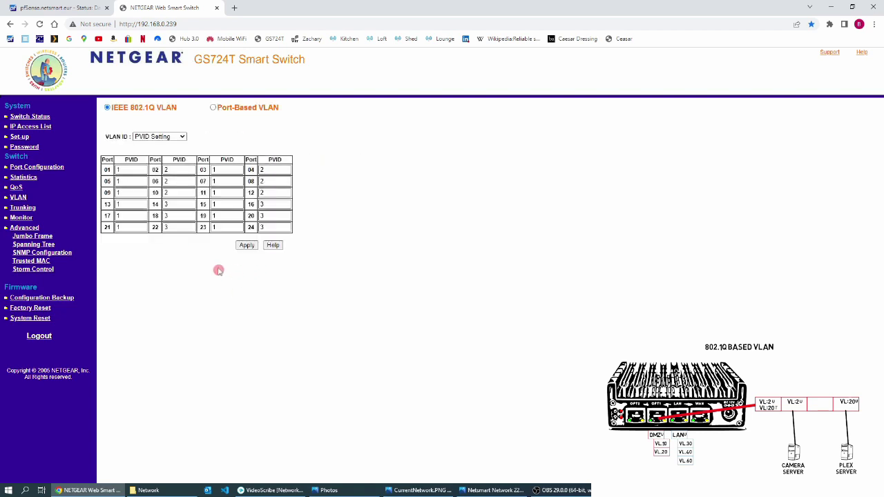
pyautogui.click(264, 217)
pyautogui.write('20')
pyautogui.click(247, 246)
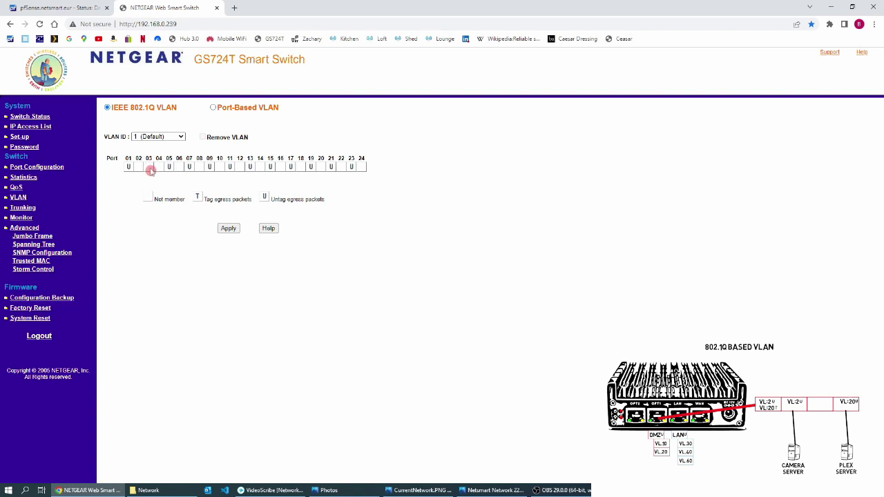
# Try to remove port 3 from the default VLAN 1
pyautogui.click(149, 167)
pyautogui.click(228, 229)
pyautogui.click(482, 270)
pyautogui.click(149, 168)
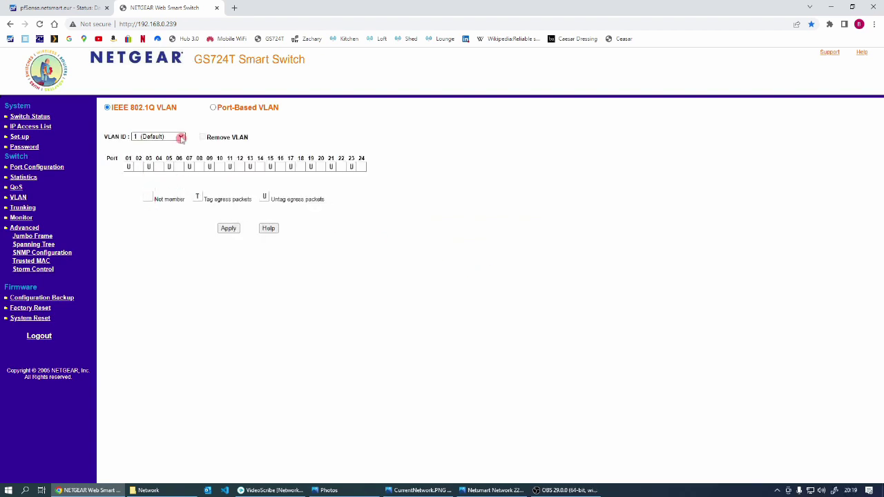
# Add port 3 to VLAN 2 as an untagged member and apply the change
pyautogui.click(180, 137)
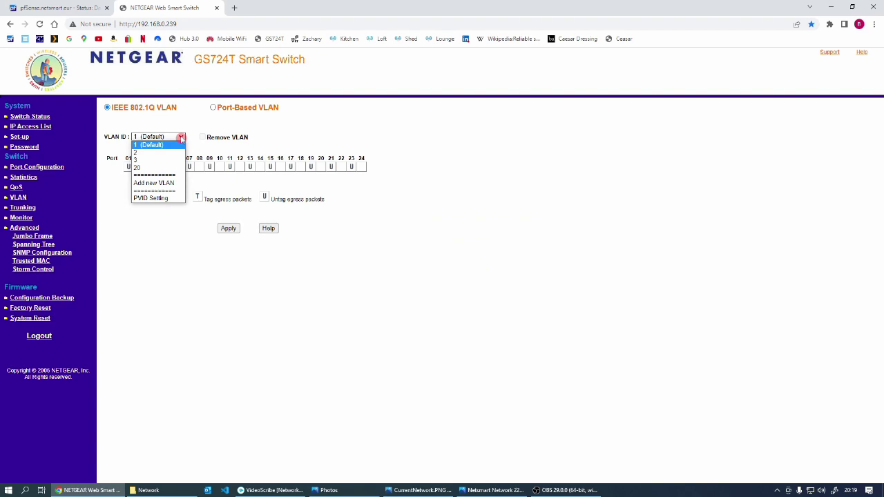
pyautogui.click(151, 154)
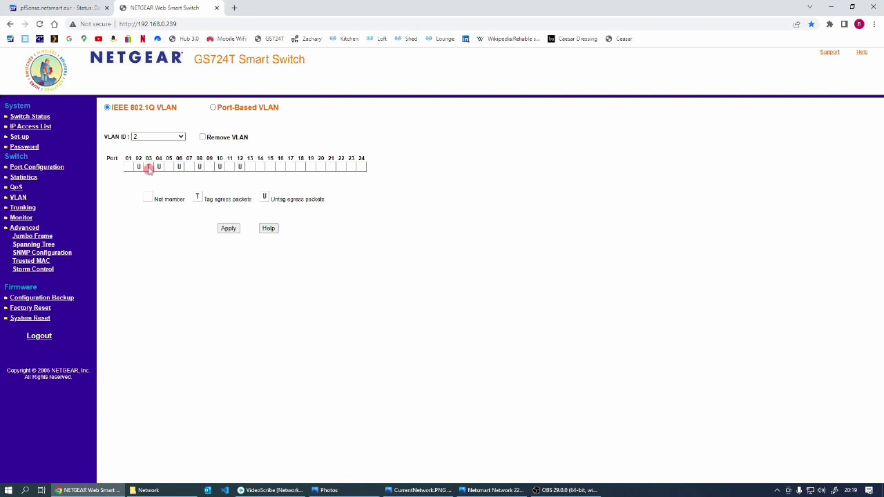
pyautogui.click(148, 168)
pyautogui.click(138, 169)
pyautogui.click(228, 228)
pyautogui.click(138, 169)
pyautogui.click(229, 229)
pyautogui.click(149, 167)
pyautogui.click(228, 229)
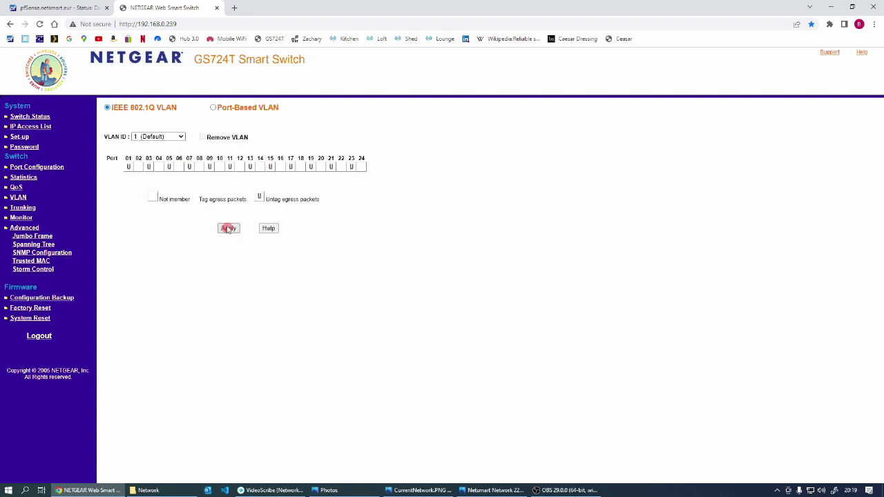
# Set the PVID of port 3 to 2 and apply the change
pyautogui.click(179, 137)
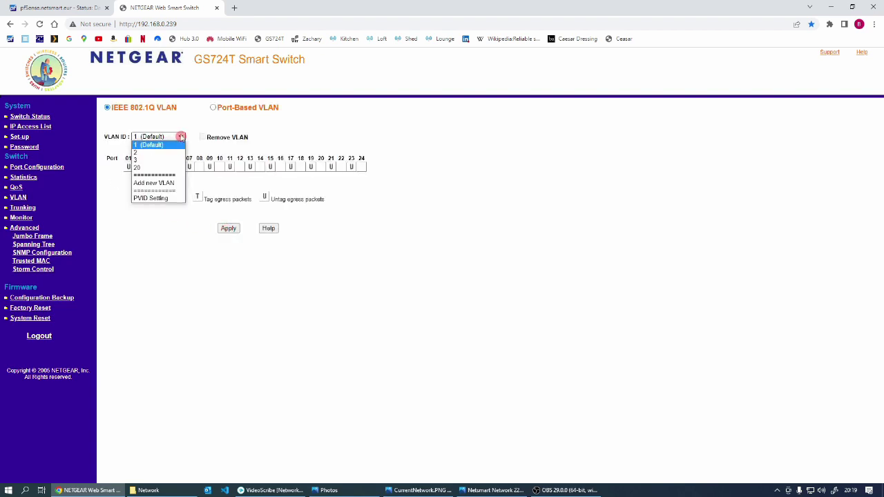
pyautogui.click(160, 199)
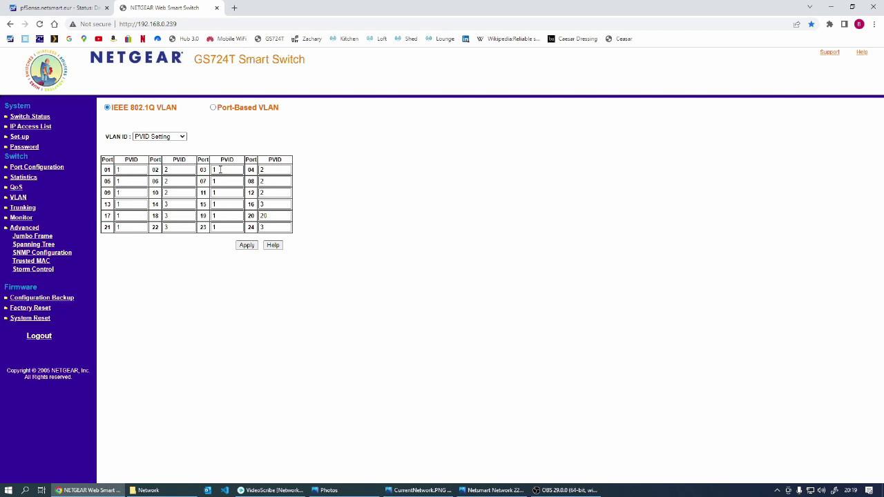
pyautogui.doubleClick(220, 170)
pyautogui.write('2')
pyautogui.click(246, 245)
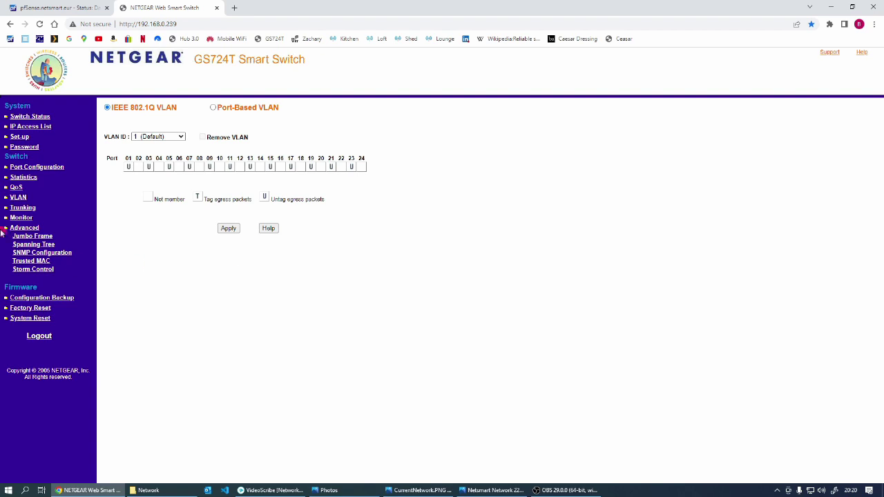
# Remove port 3 from the default VLAN 1, checking the 802.1Q tables in the switch status before and after applying
pyautogui.click(20, 121)
pyautogui.scroll(-3, 278, 407)
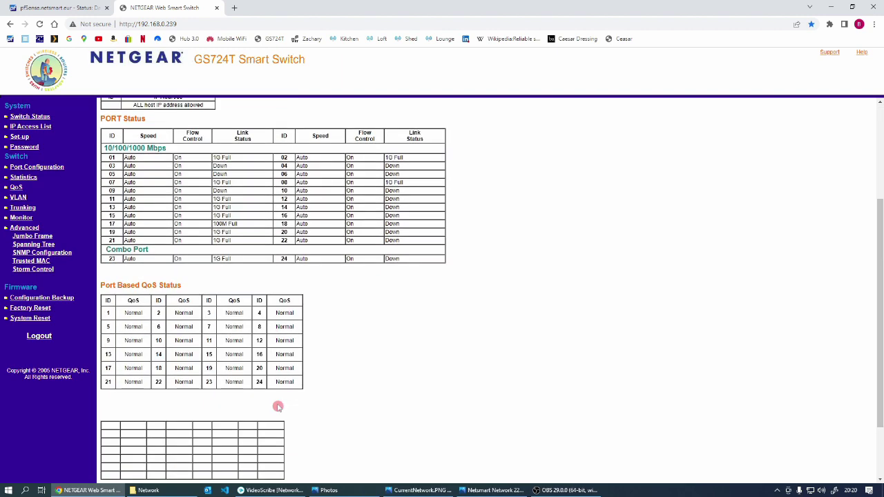
pyautogui.scroll(-1, 277, 407)
pyautogui.scroll(-4, 278, 407)
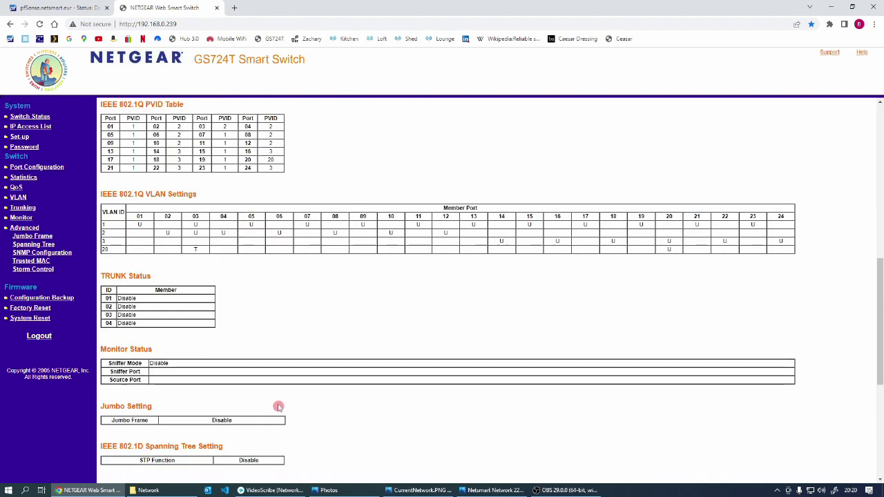
pyautogui.scroll(1, 308, 306)
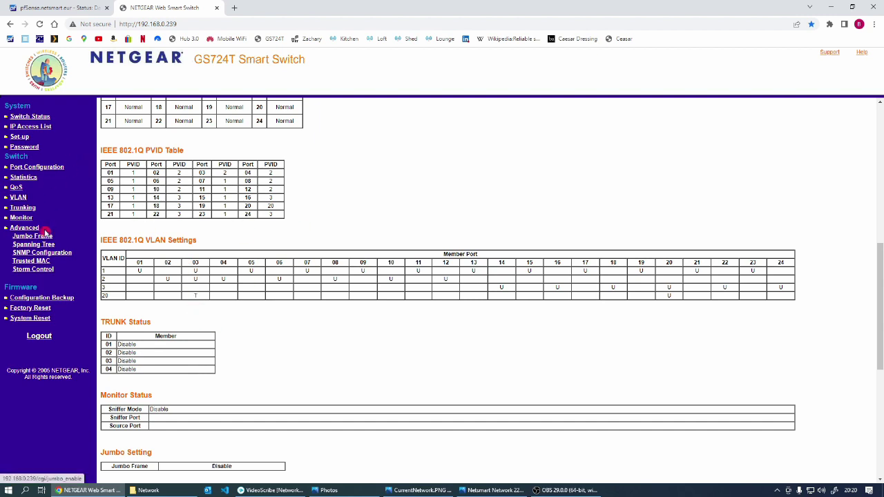
pyautogui.click(19, 198)
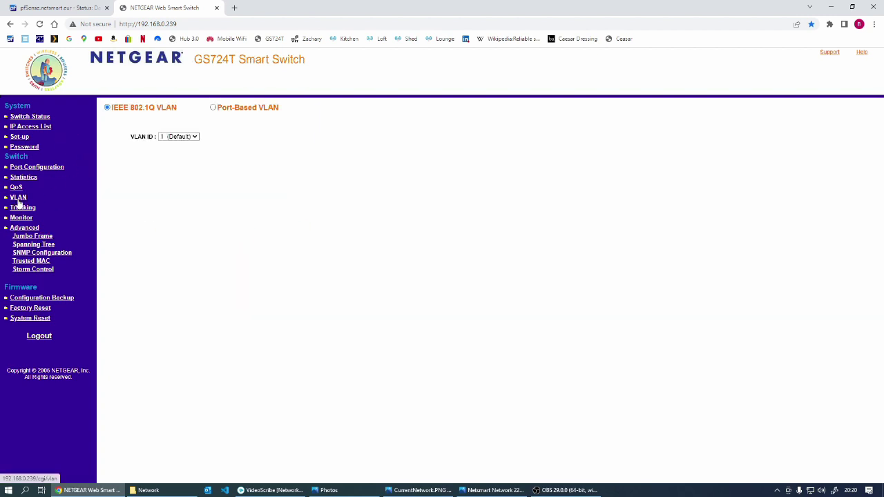
pyautogui.click(147, 168)
pyautogui.click(226, 229)
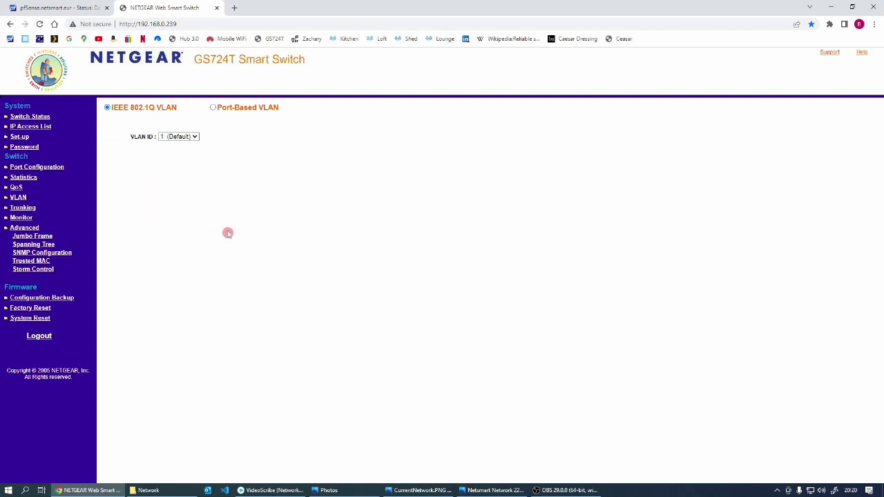
pyautogui.click(16, 119)
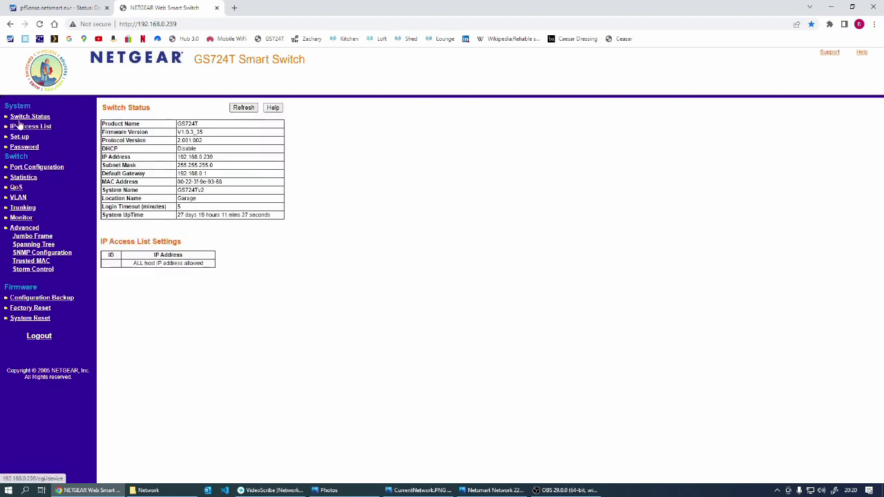
pyautogui.scroll(-1, 205, 352)
pyautogui.scroll(-3, 205, 353)
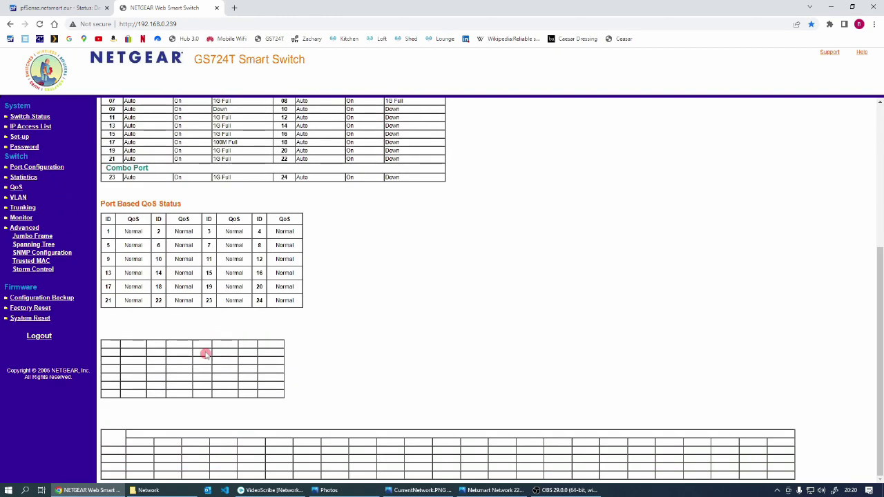
pyautogui.scroll(-4, 424, 336)
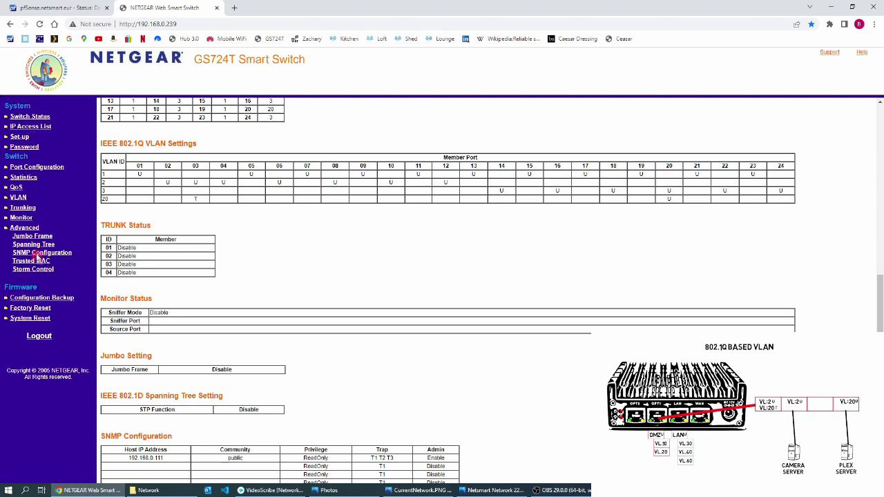
# Remove port 20 from VLAN 3, apply the change and check the 802.1Q VLAN settings in the switch status
pyautogui.click(18, 197)
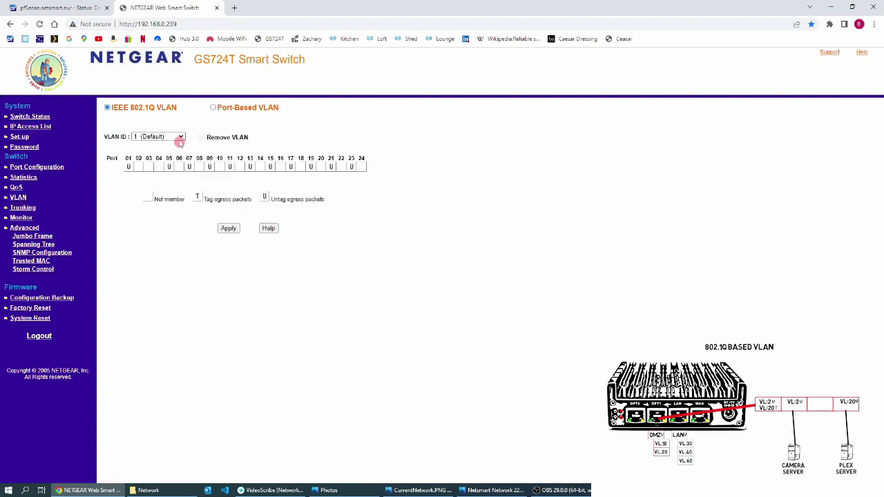
pyautogui.click(177, 137)
pyautogui.click(152, 163)
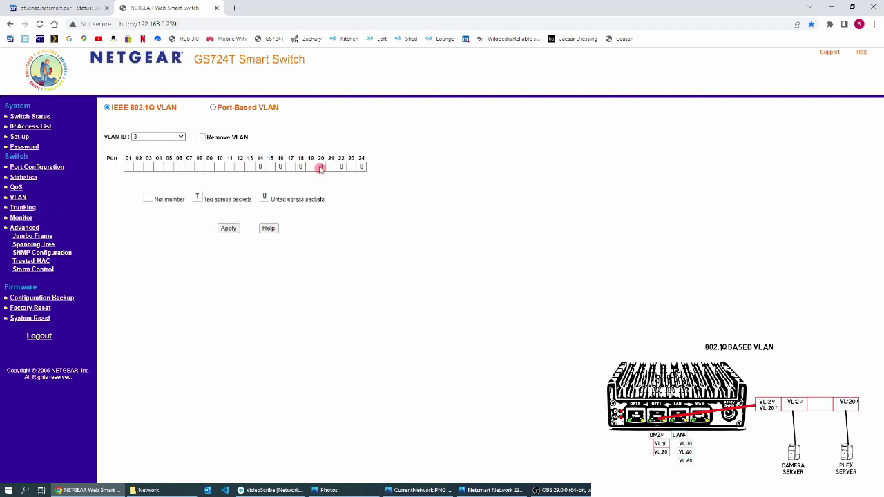
pyautogui.click(321, 168)
pyautogui.click(228, 230)
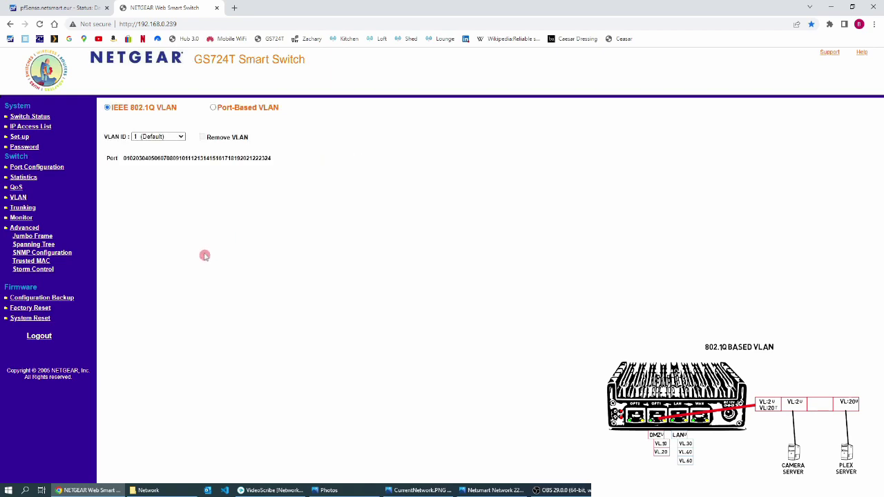
pyautogui.click(20, 121)
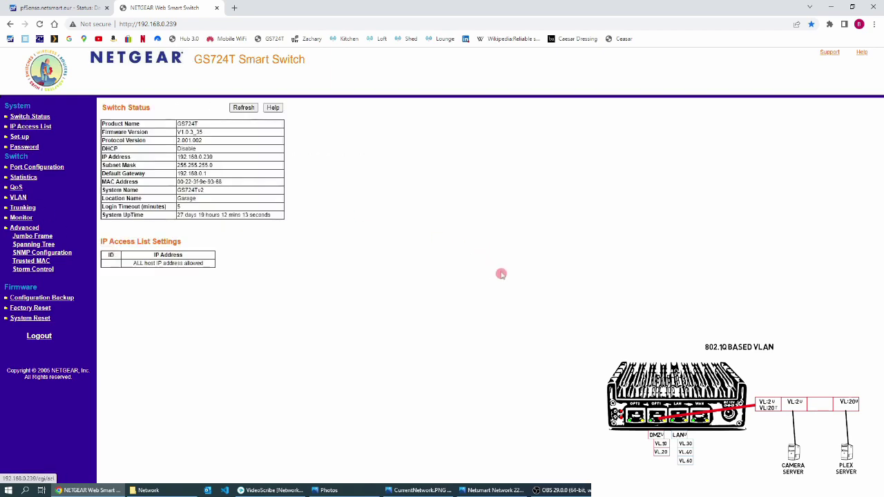
pyautogui.scroll(-2, 284, 351)
pyautogui.scroll(-2, 283, 352)
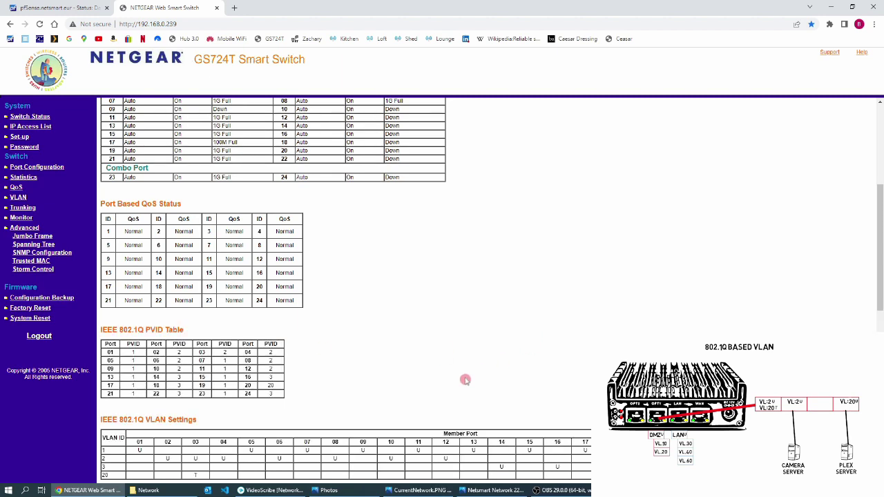
pyautogui.scroll(-3, 466, 380)
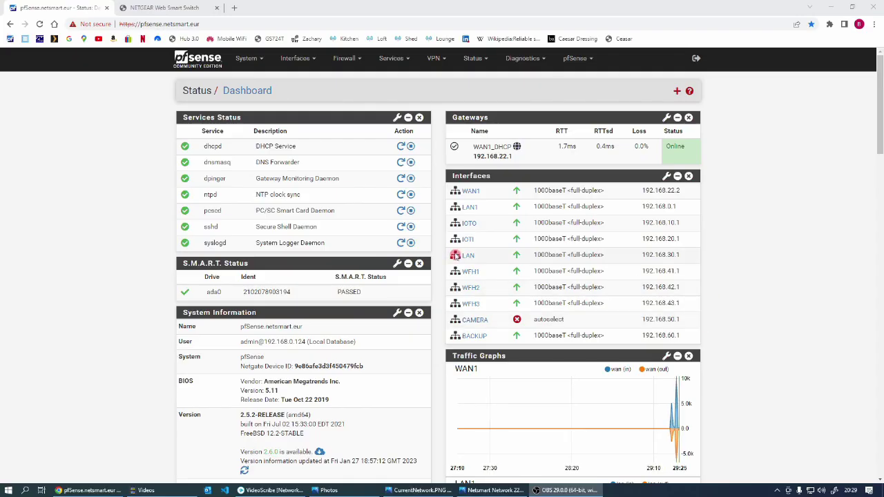
# Review the VLAN interfaces on the pfSense dashboard and open the IOTI interface's configuration
pyautogui.moveTo(455, 254)
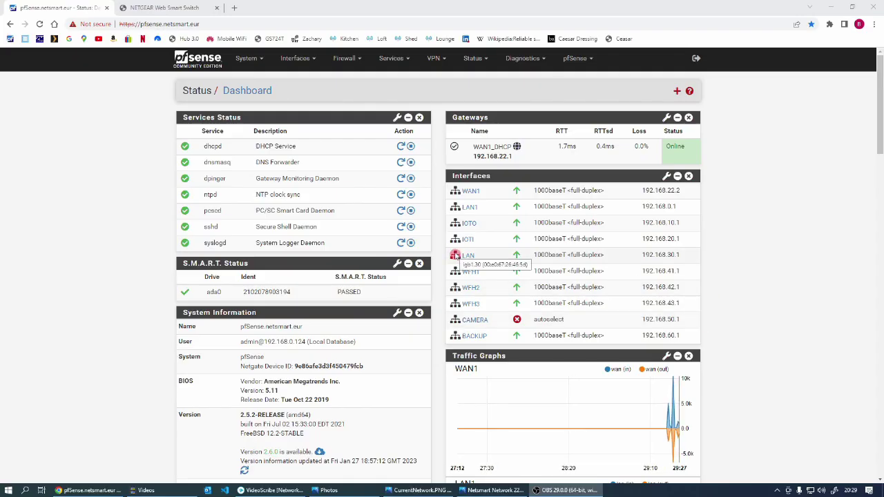
pyautogui.moveTo(470, 305)
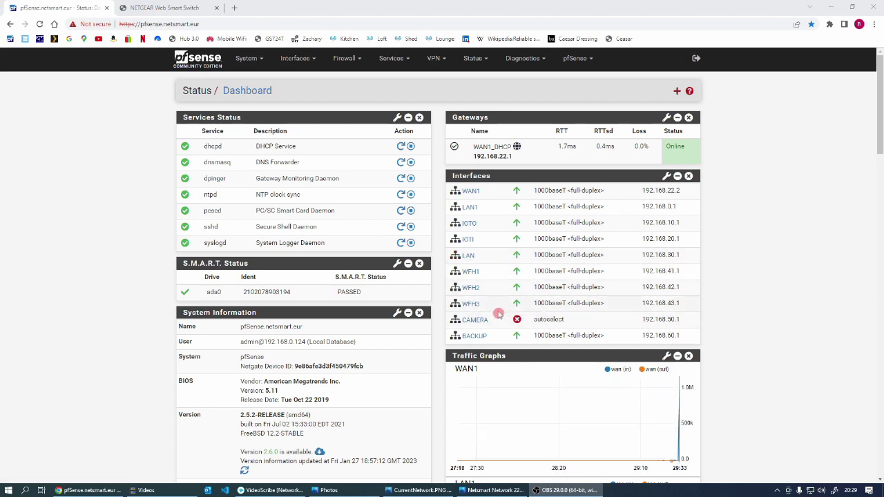
pyautogui.click(468, 241)
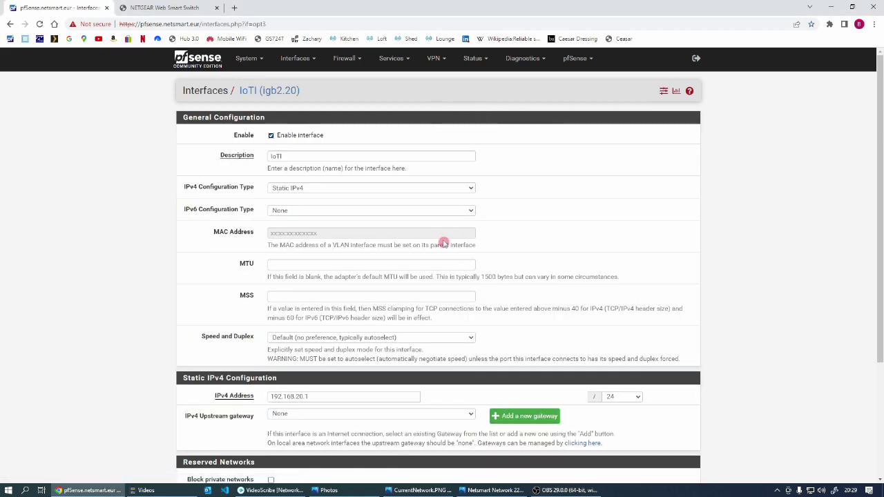
# Start a new DHCP static mapping in the DHCP server settings of the IOTI interface
pyautogui.click(391, 59)
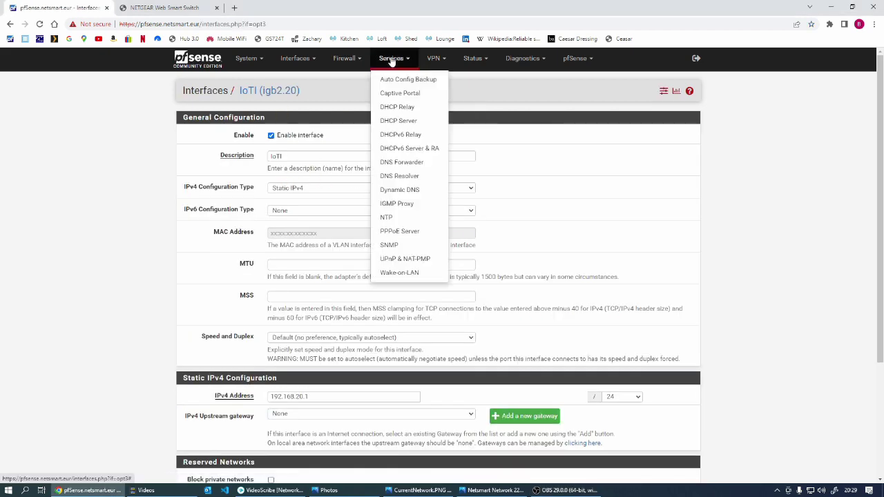
pyautogui.click(402, 122)
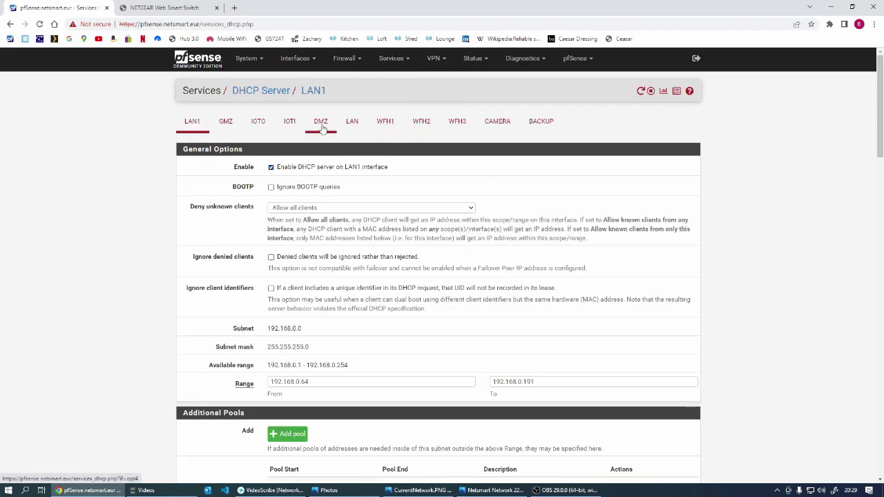
pyautogui.click(290, 122)
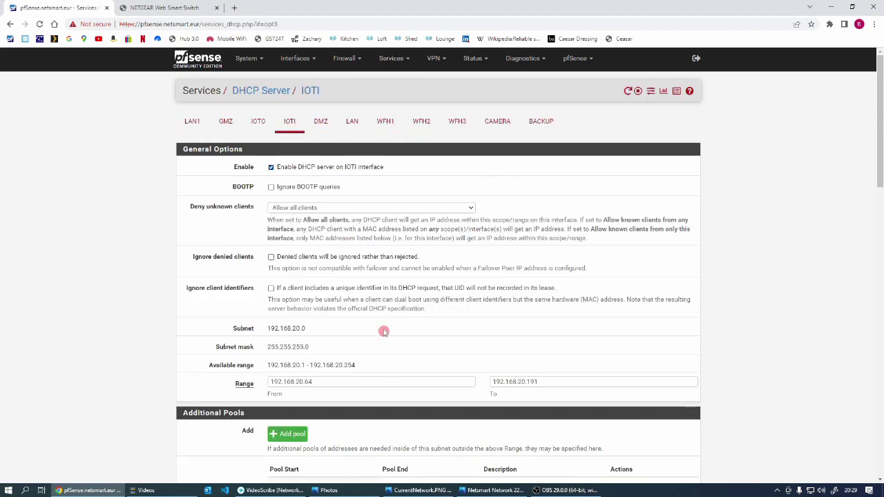
pyautogui.scroll(-10, 384, 332)
pyautogui.scroll(-10, 385, 336)
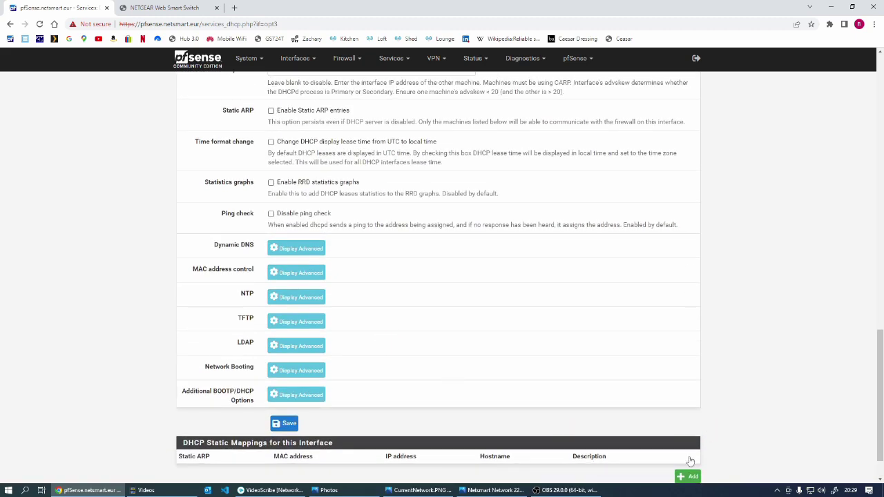
pyautogui.click(688, 478)
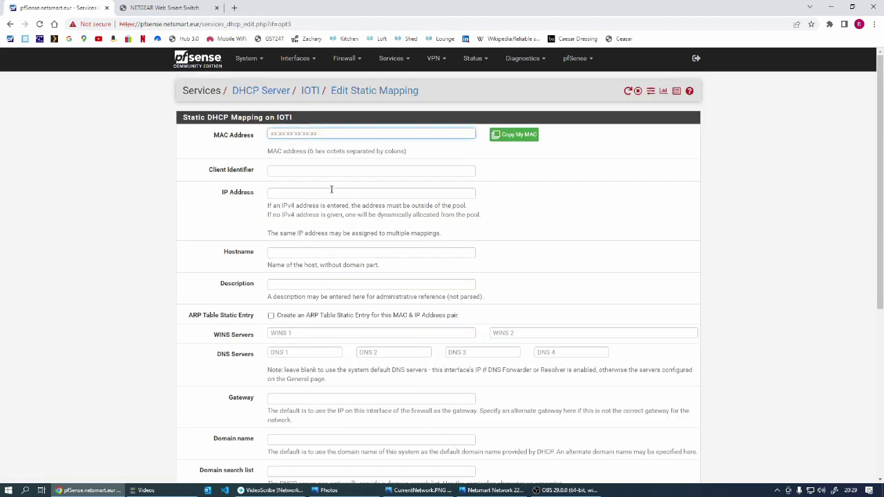
# Fill in the static mapping with MAC address dc:a6:32:ea:bb:0a, IP address 192.168.20.201, hostname plex and description PLEX Server
pyautogui.write('dc:a6:32:ea:bb:0a')
pyautogui.click(288, 251)
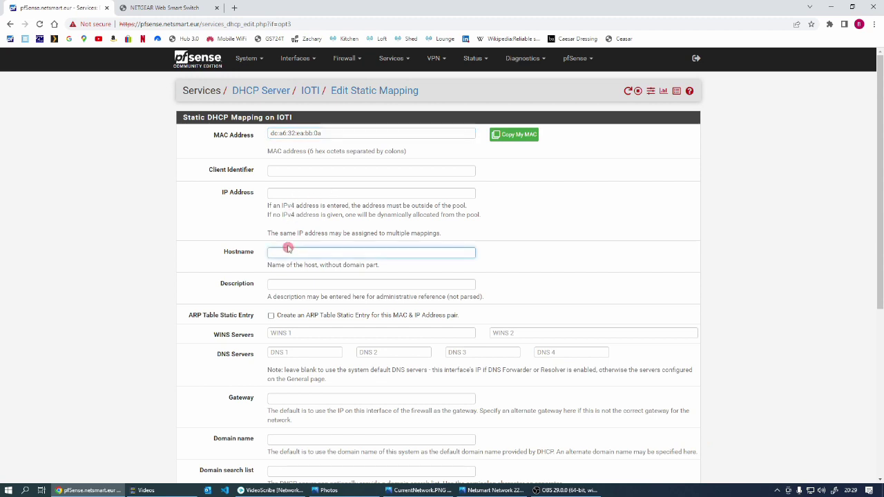
pyautogui.click(306, 282)
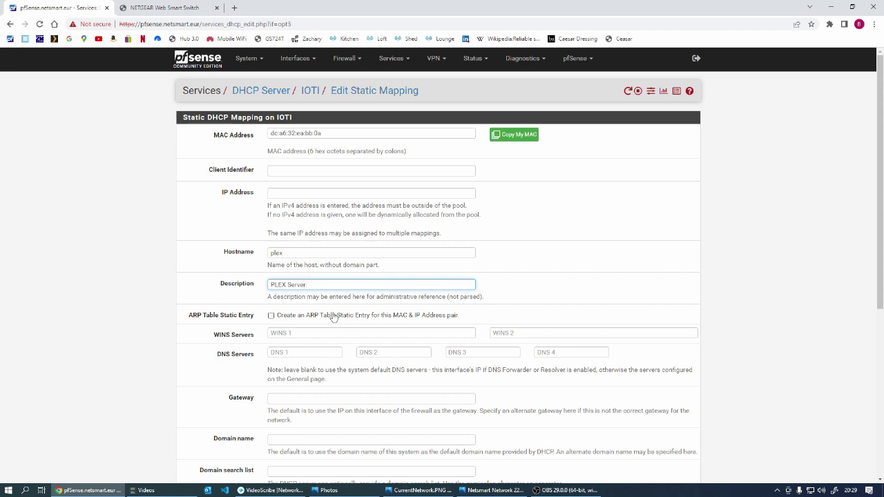
pyautogui.scroll(-1, 334, 320)
pyautogui.scroll(1, 336, 316)
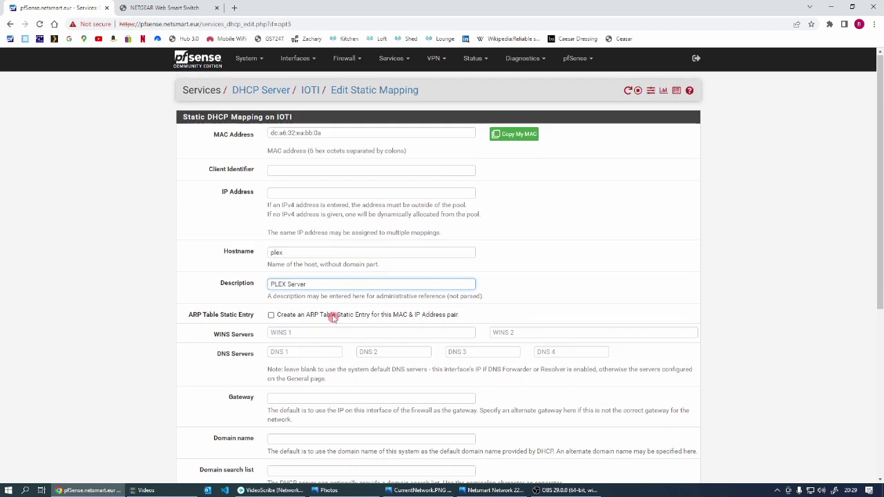
pyautogui.click(292, 194)
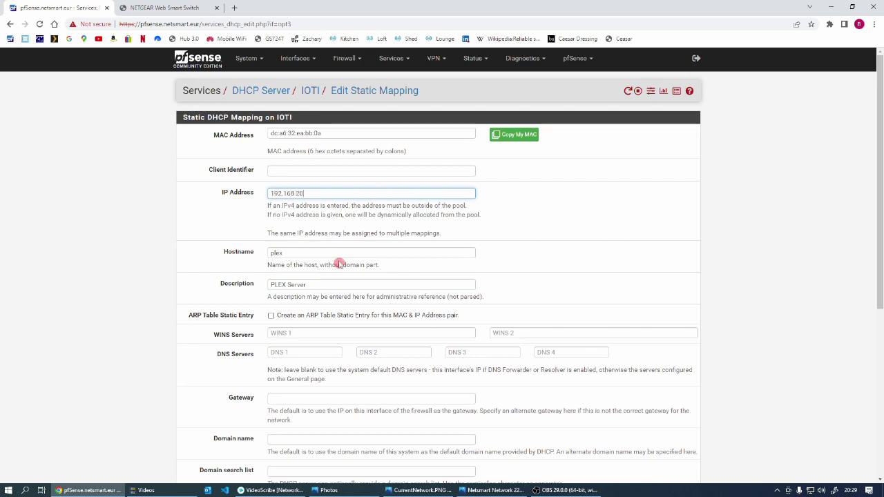
pyautogui.write('.201')
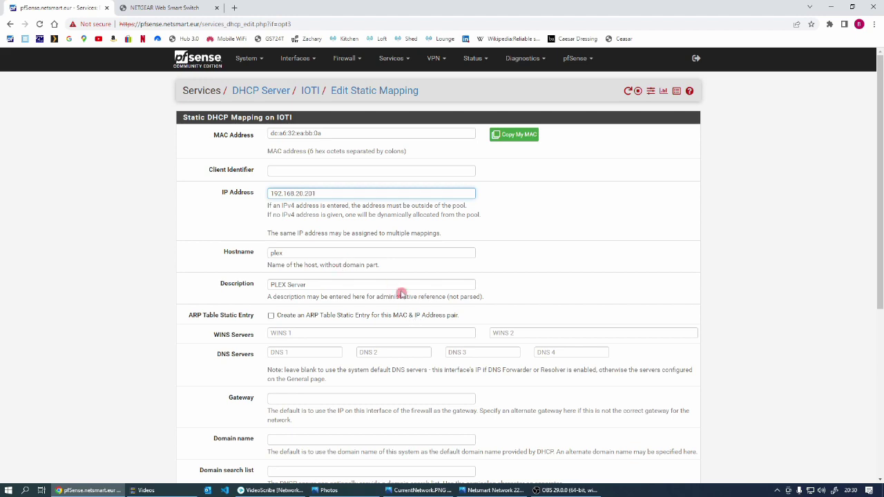
# Save the static mapping, apply the DHCP changes and check the static mappings list of the IOTI interface
pyautogui.scroll(-5, 401, 291)
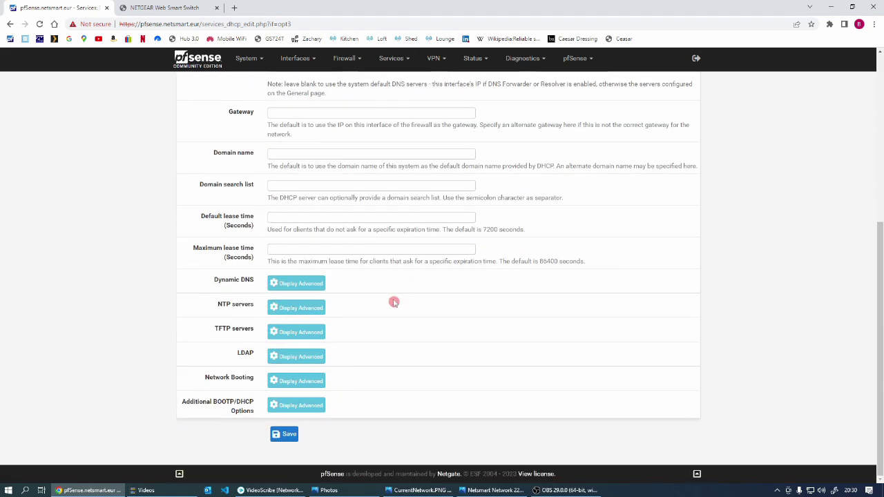
pyautogui.click(284, 433)
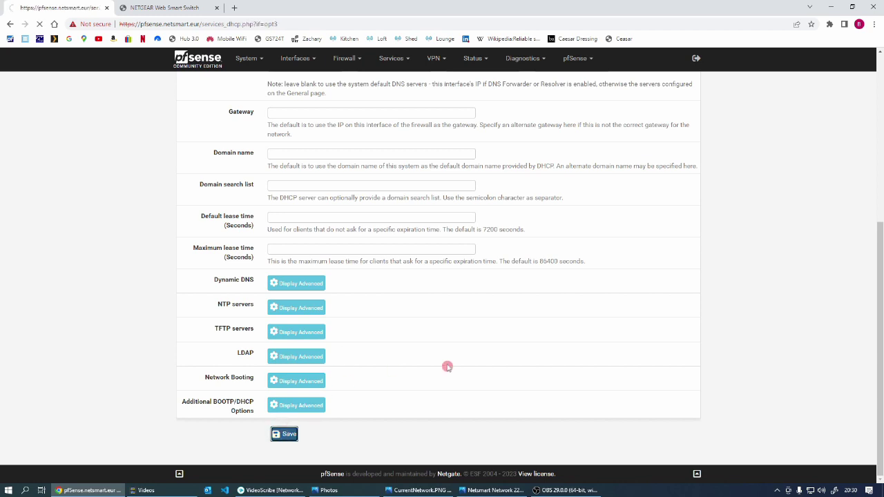
pyautogui.click(664, 130)
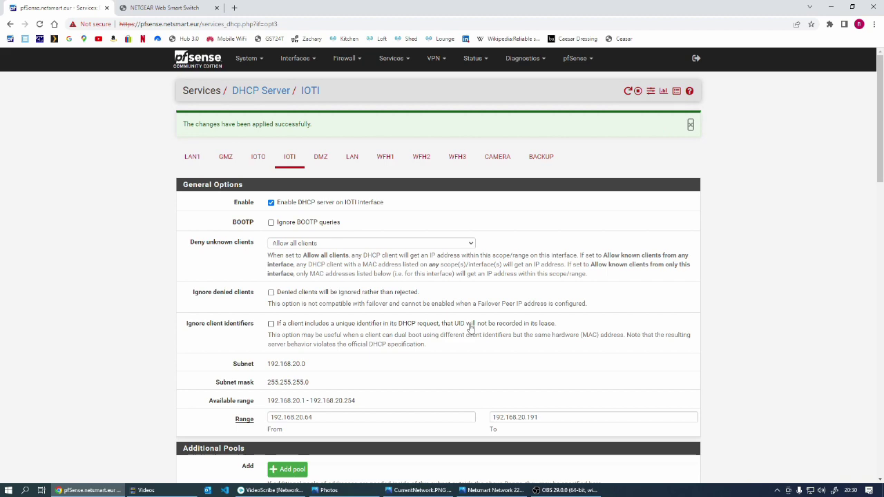
pyautogui.scroll(-15, 456, 350)
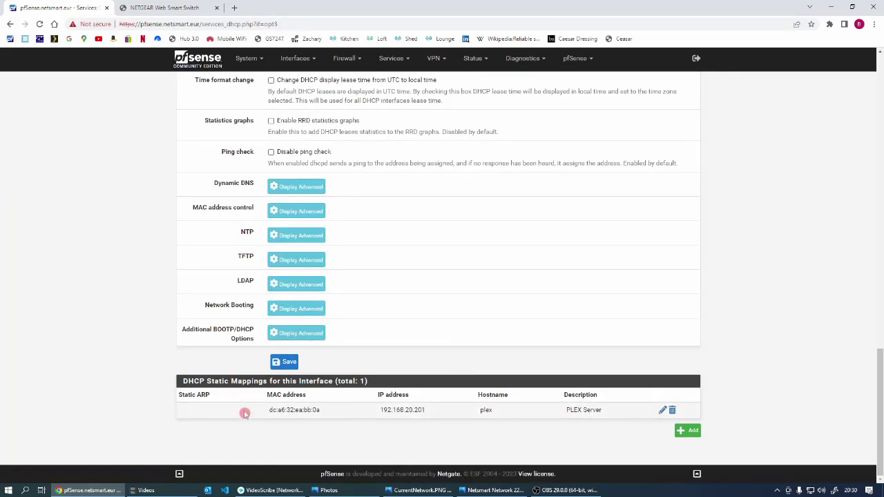
pyautogui.scroll(15, 557, 303)
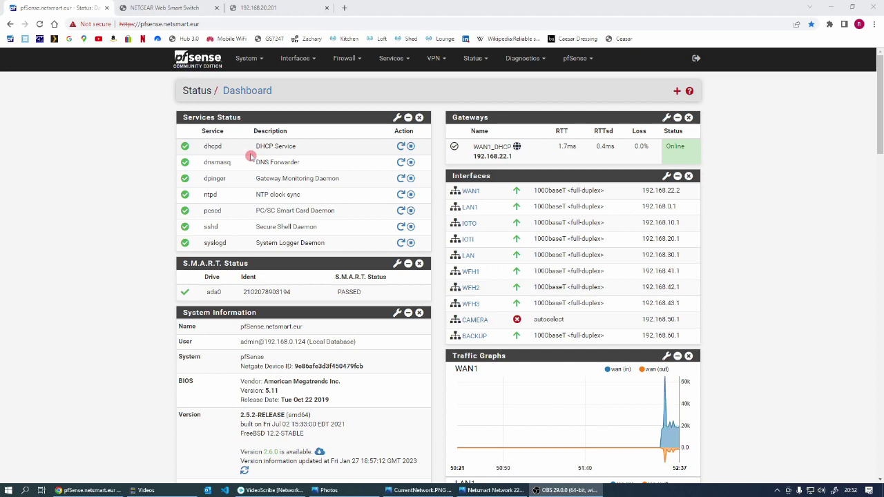
# Open the DHCP leases status from the dashboard and look through the full list of leases
pyautogui.click(198, 63)
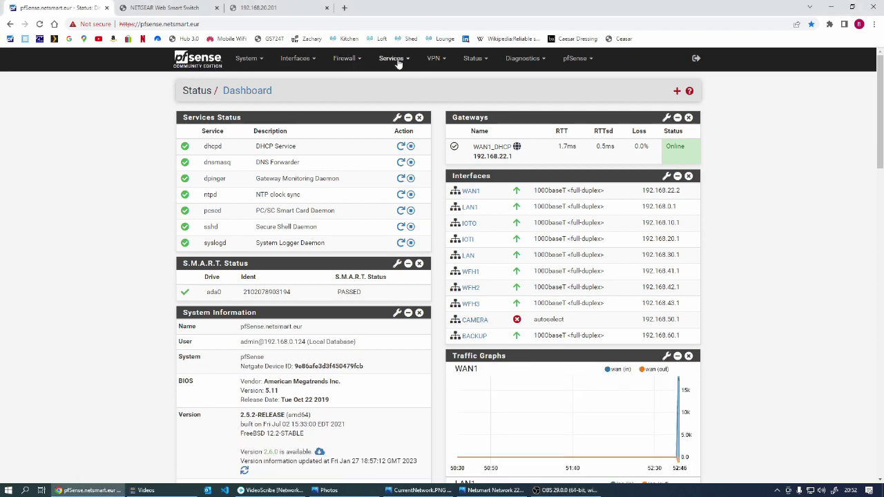
pyautogui.click(477, 60)
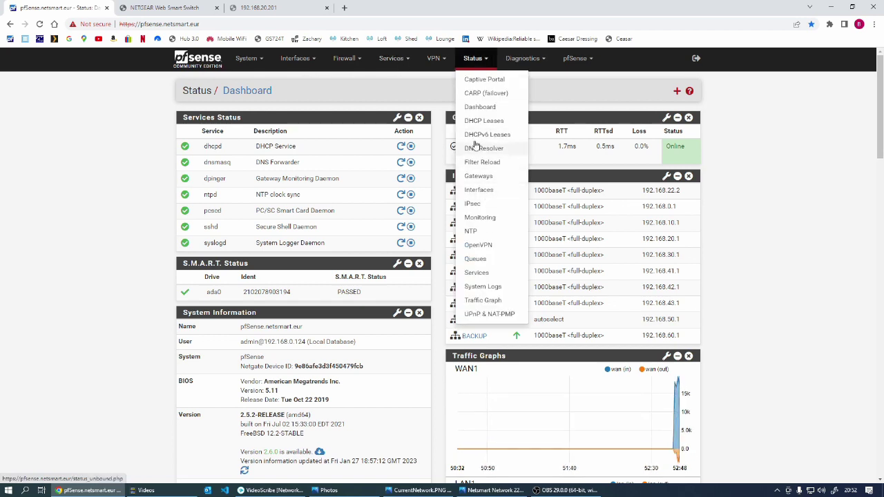
pyautogui.click(483, 121)
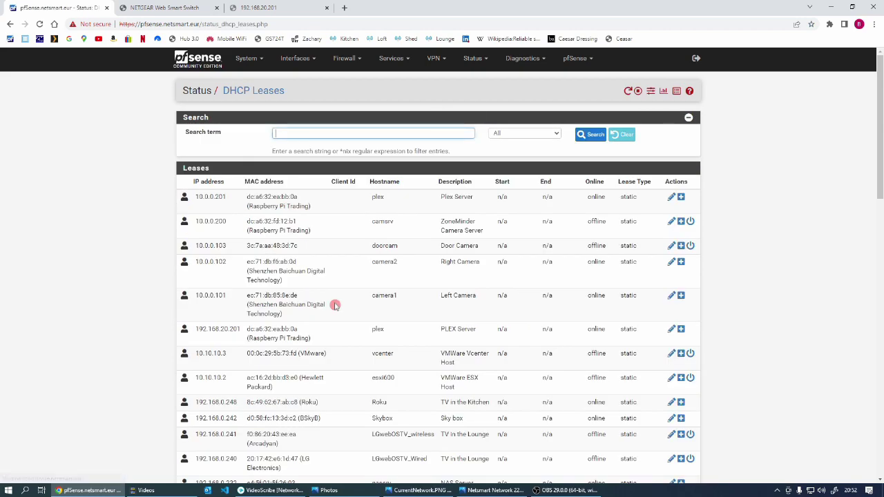
pyautogui.scroll(-10, 333, 308)
pyautogui.scroll(-3, 333, 309)
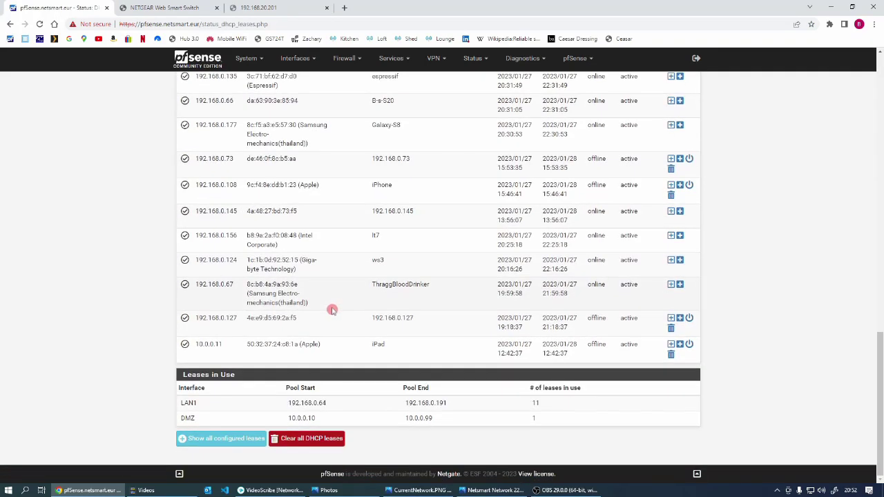
# Filter the DHCP leases by 192.168.20 and check the PLEX Server entry's online status and lease type
pyautogui.scroll(20, 255, 340)
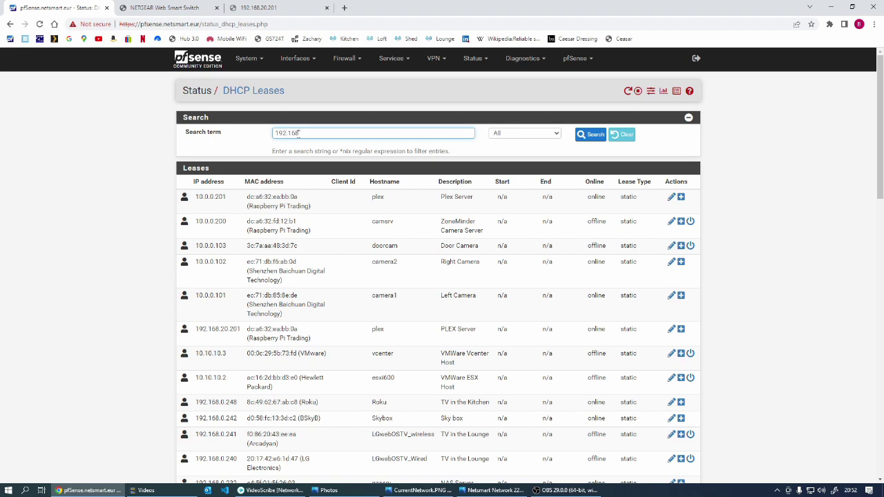
pyautogui.click(592, 134)
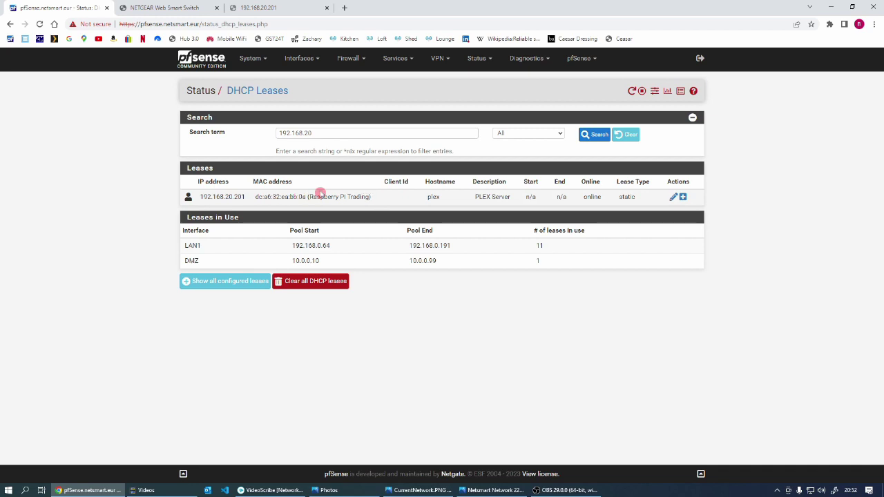
pyautogui.click(517, 198)
pyautogui.click(643, 198)
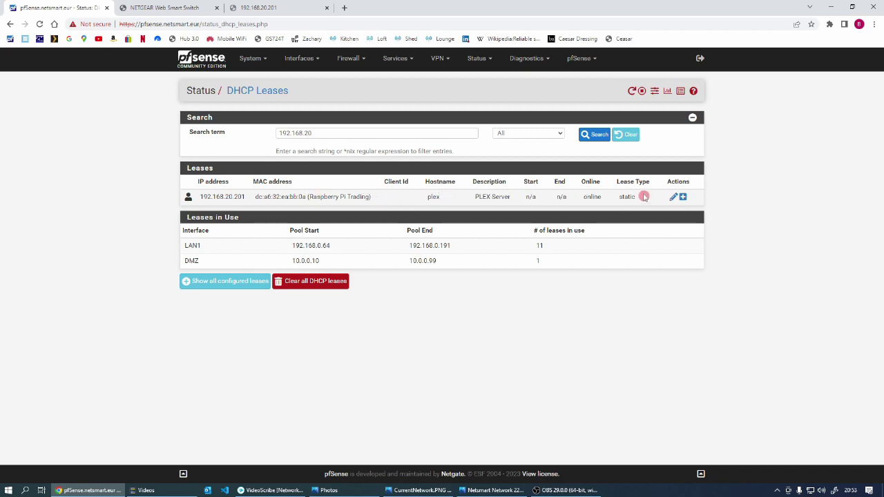